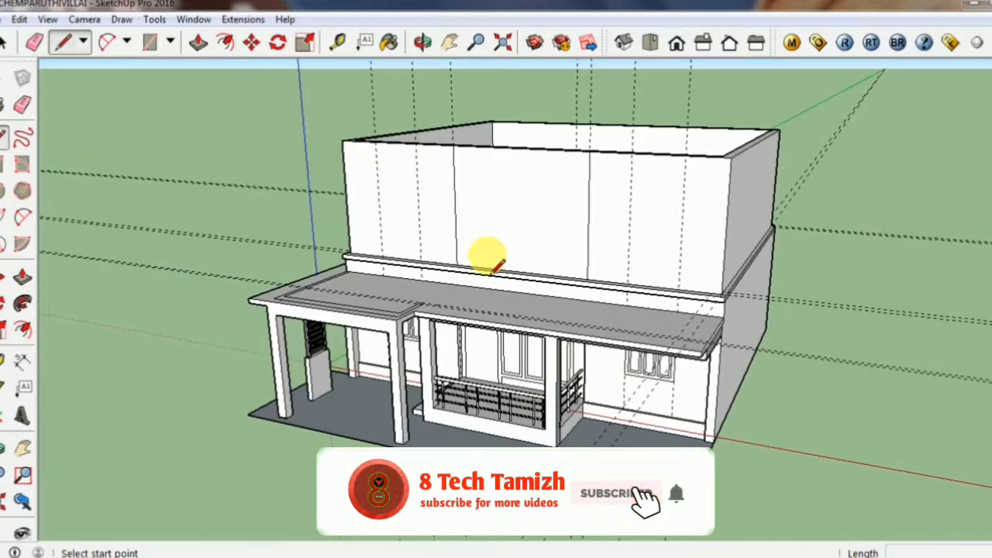
Add a horizontal guide line on the upper-floor front wall, 2.1 m above the wall's edge with the ledge.
scroll(490, 256, up, 4)
middle_drag(496, 270, 520, 224)
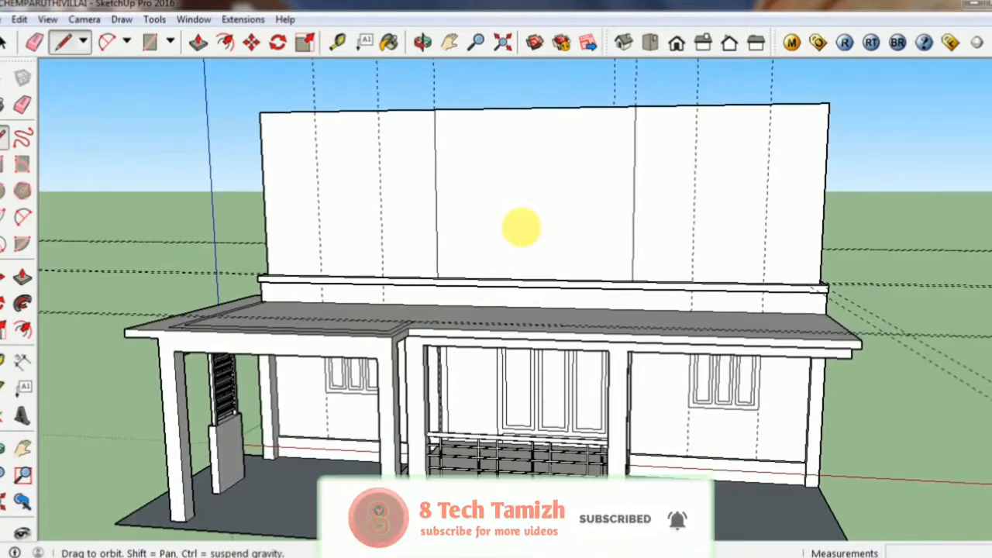
scroll(517, 229, down, 4)
middle_drag(572, 261, 492, 284)
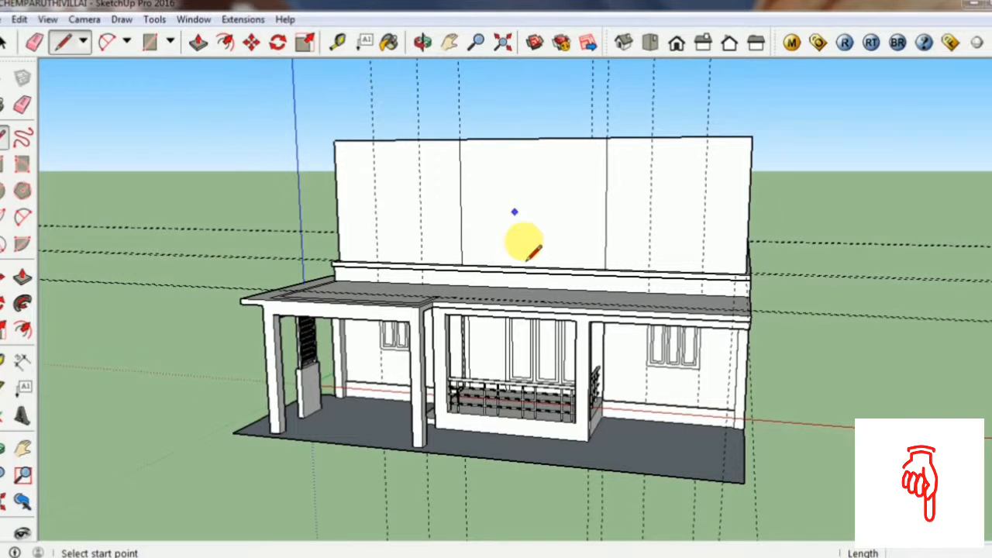
scroll(523, 237, up, 2)
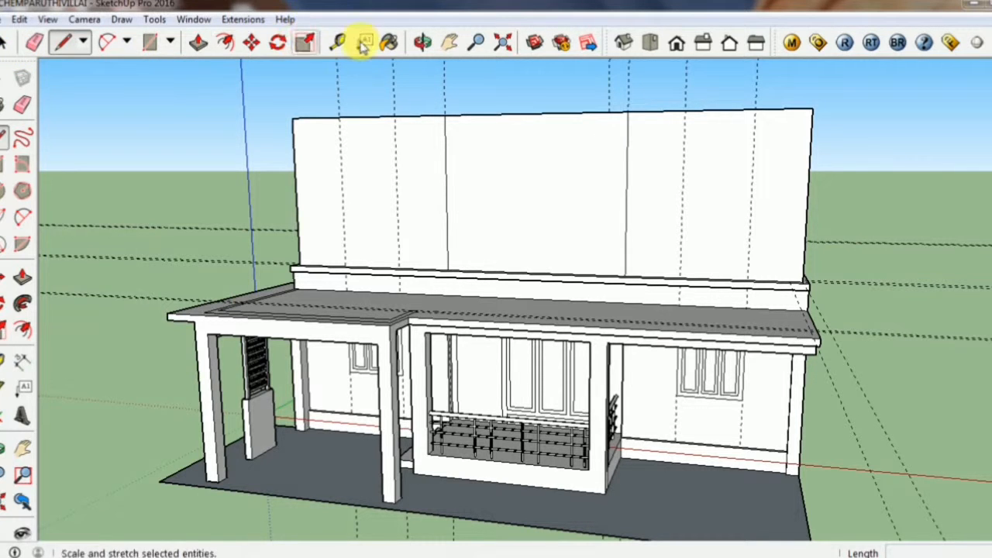
click(336, 42)
middle_drag(571, 239, 565, 244)
scroll(534, 288, up, 2)
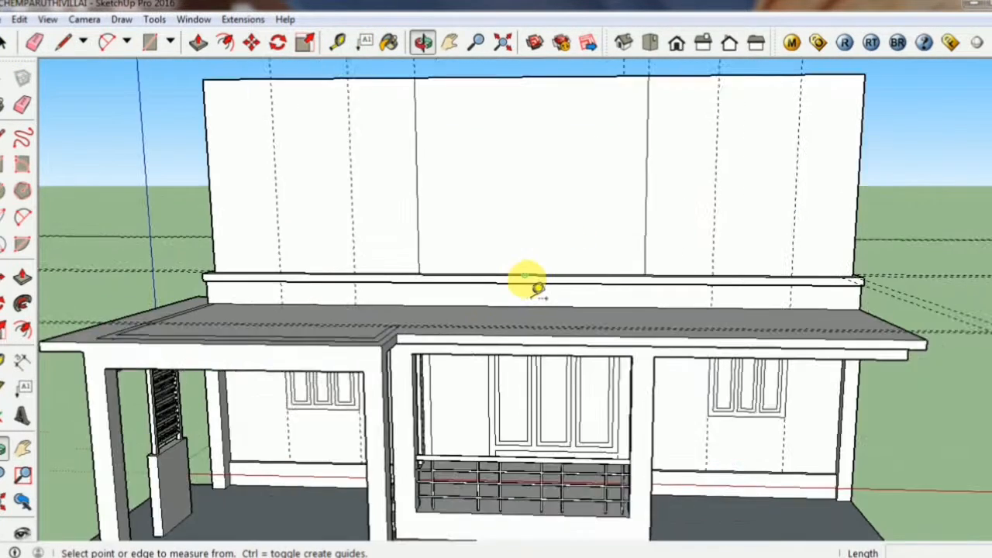
scroll(526, 278, up, 1)
middle_drag(524, 281, 477, 310)
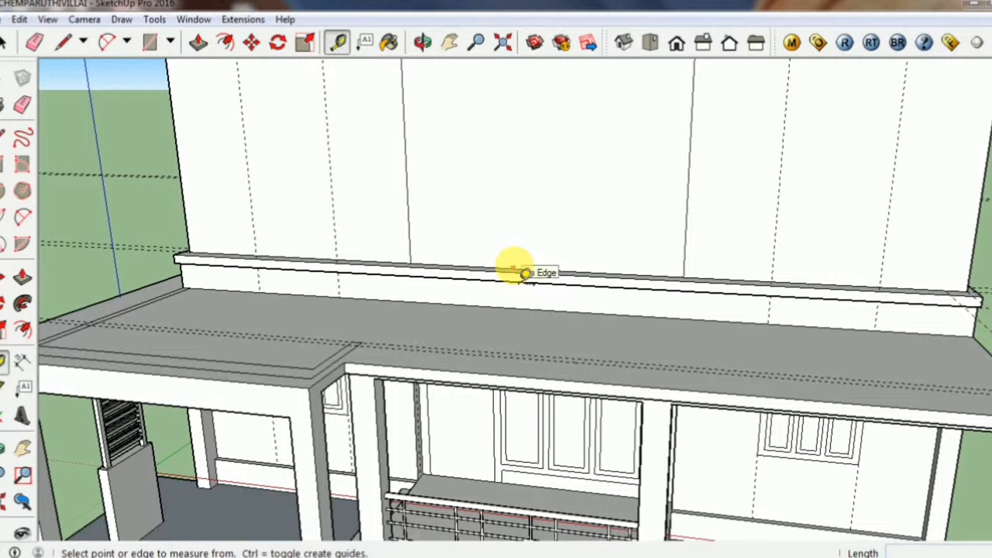
click(513, 268)
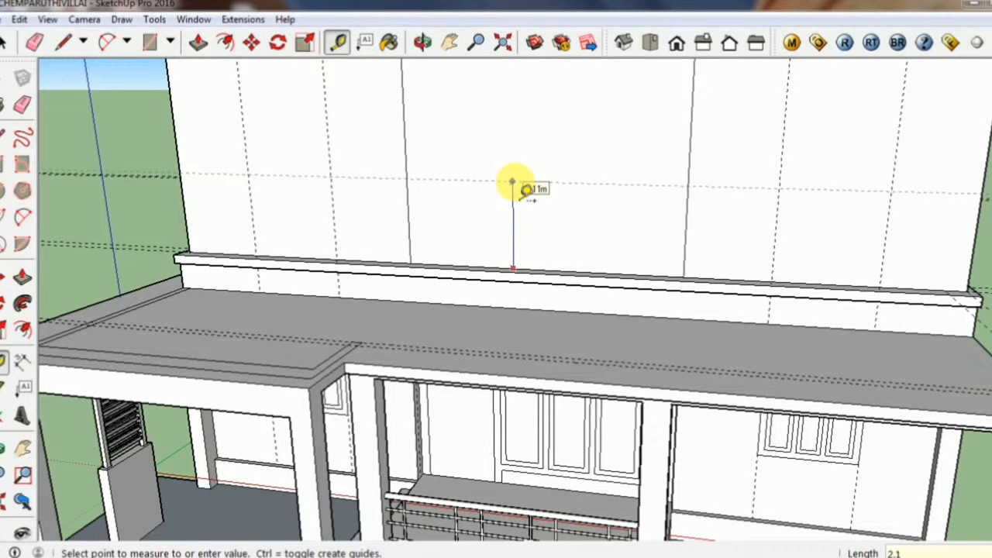
key(Return)
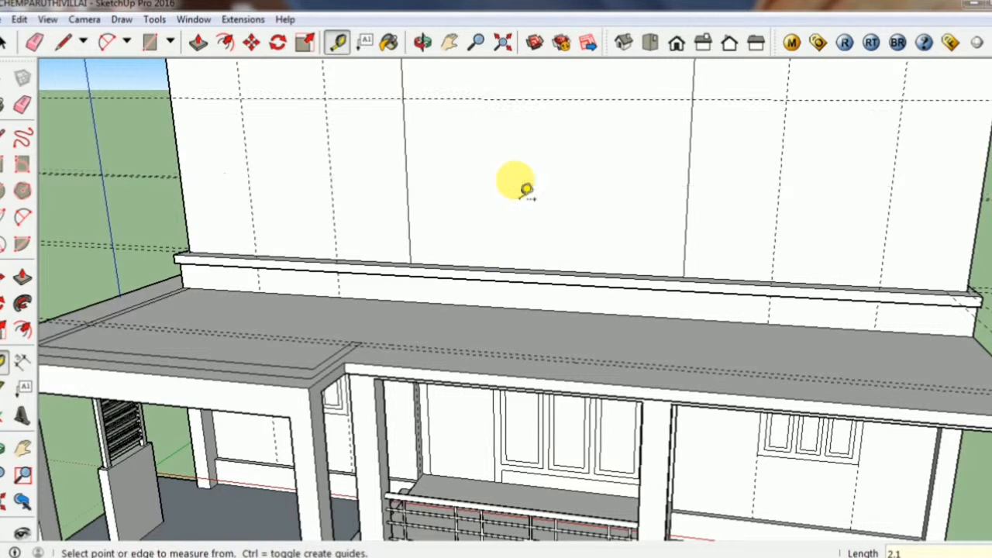
Measure the distance from the horizontal guide on the upper front wall down to the ledge.
click(448, 45)
drag(472, 183, 463, 219)
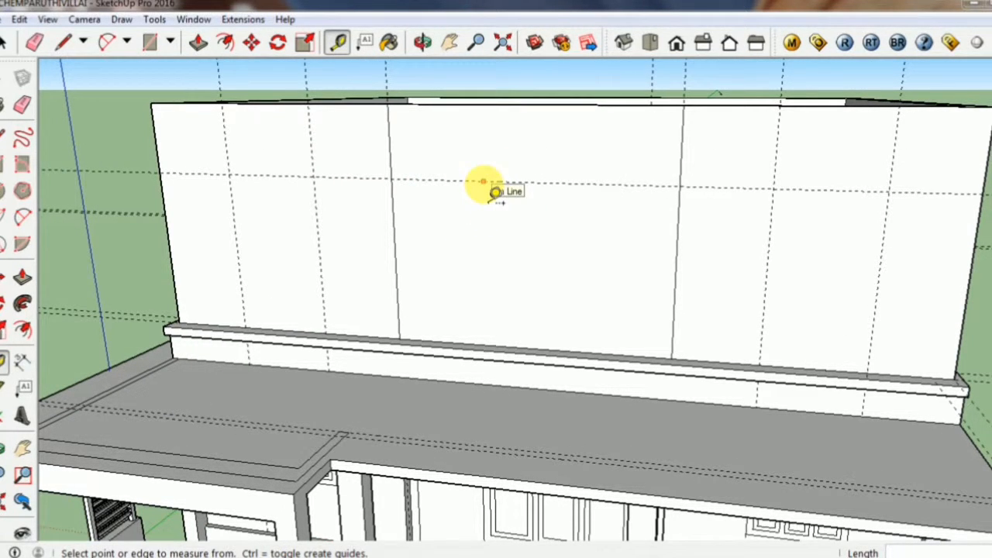
click(483, 182)
click(484, 347)
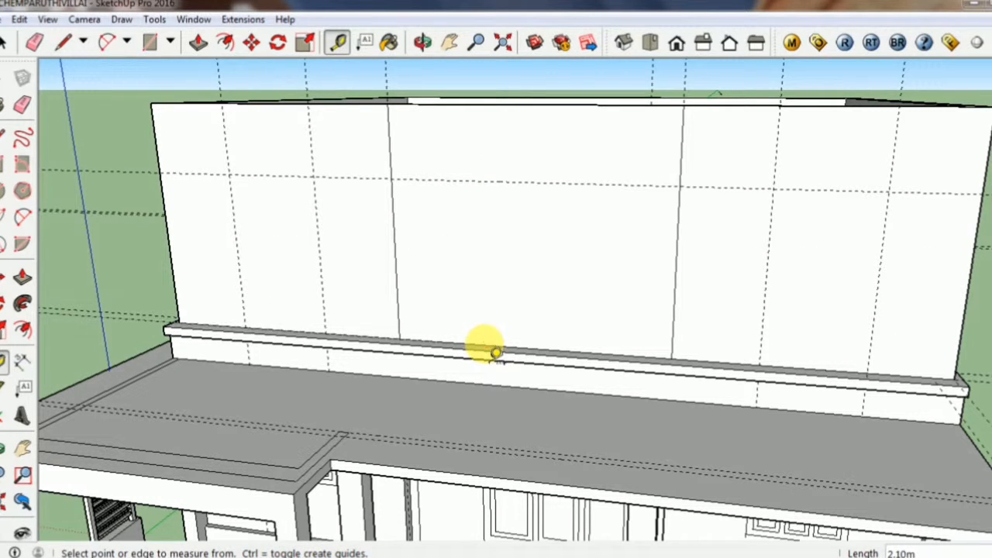
Add a vertical guide 0.1 m inside the left edge of the upper wall's middle panel and another 1 m further right.
click(396, 288)
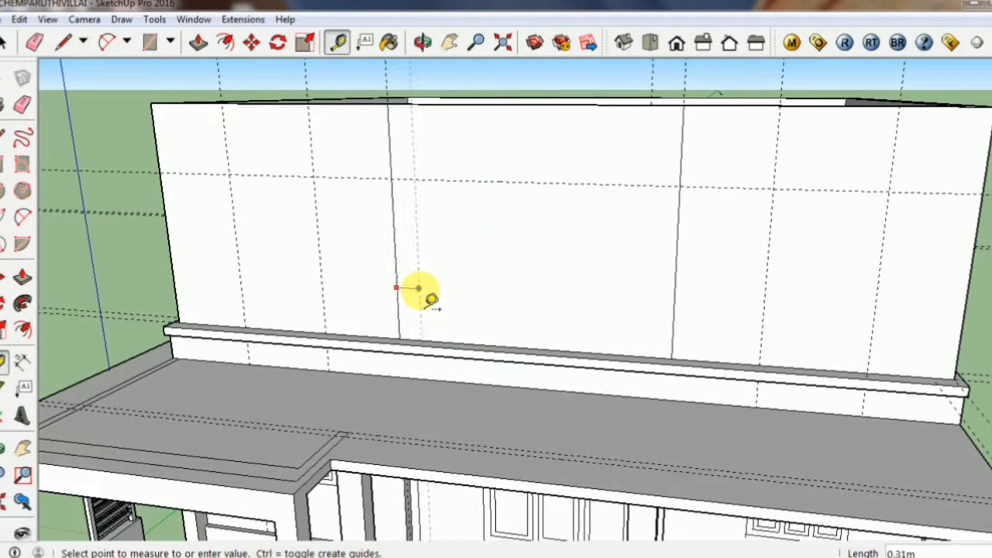
click(420, 289)
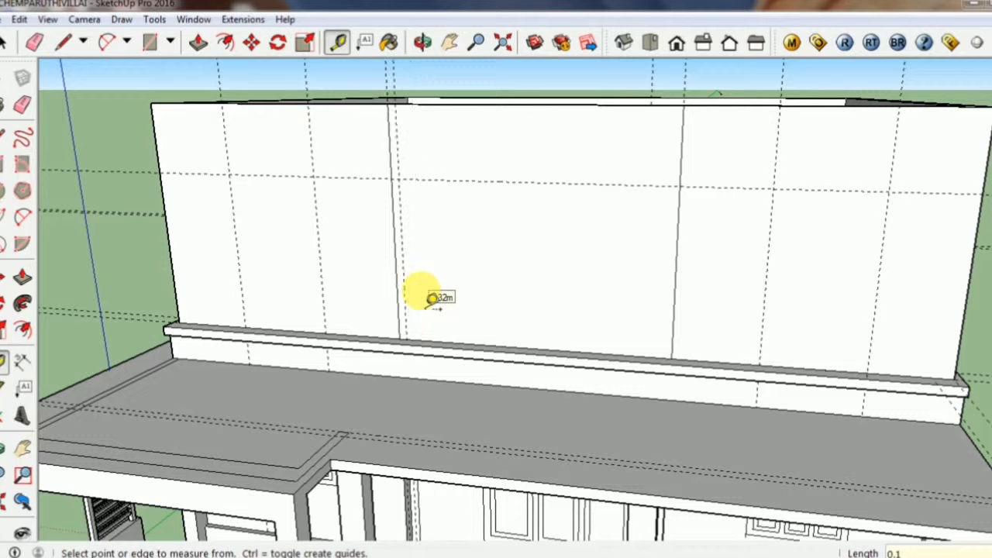
middle_drag(431, 317, 413, 277)
click(409, 274)
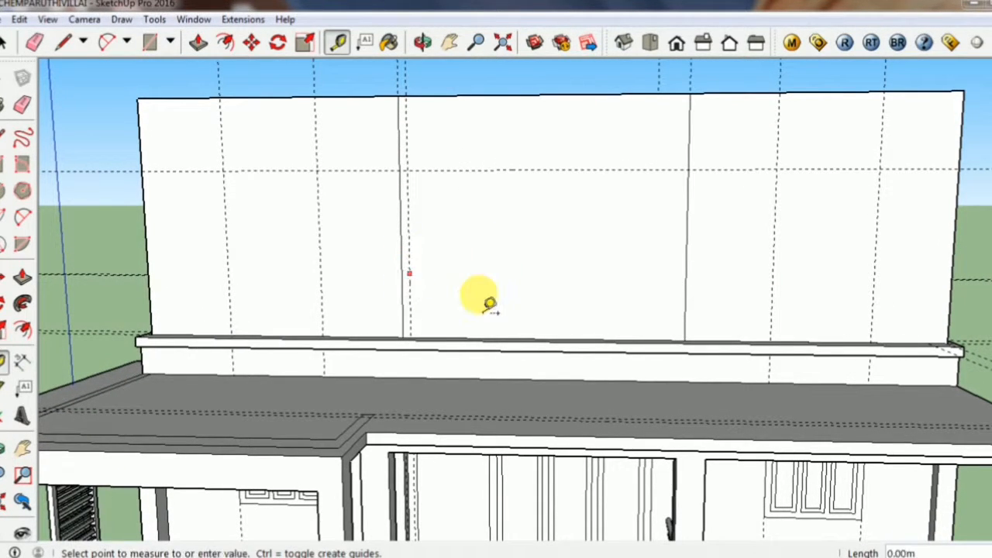
click(490, 297)
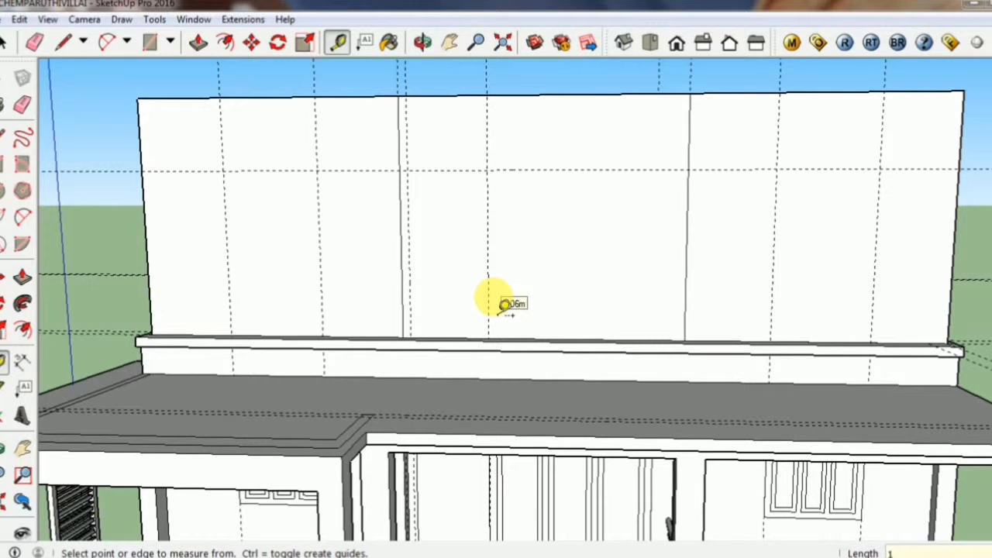
Add a vertical guide 0.1 m to the right of the 1 m guide in the upper middle panel.
click(488, 294)
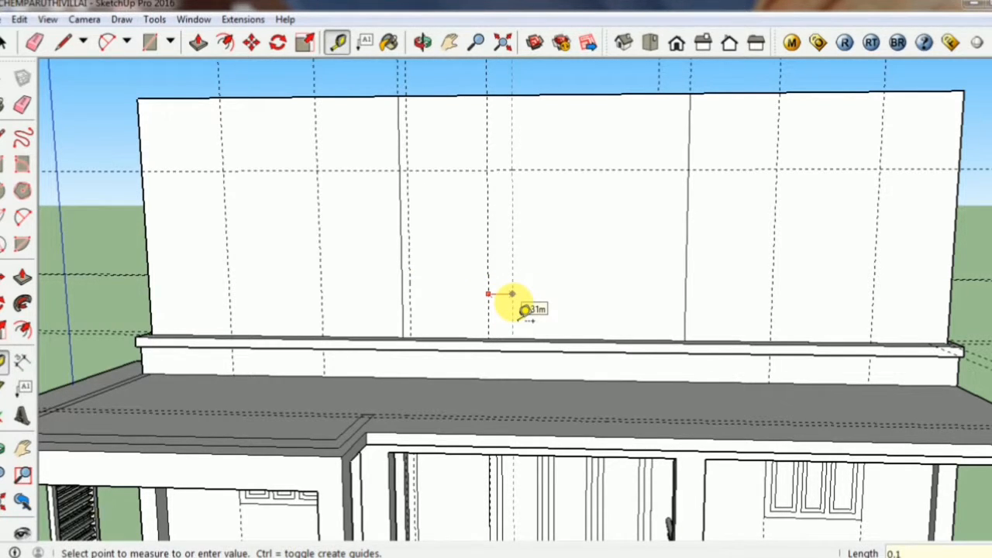
key(Return)
click(496, 295)
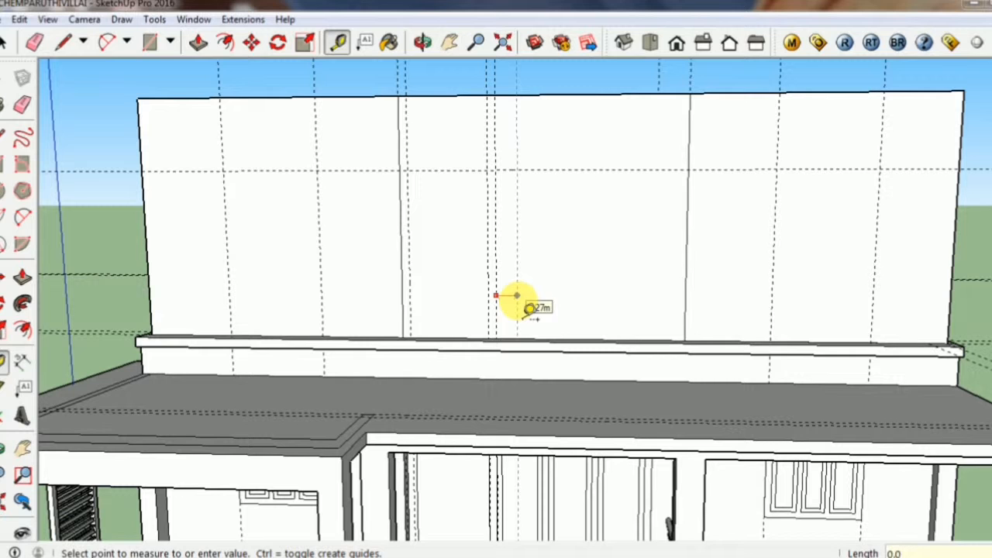
key(Escape)
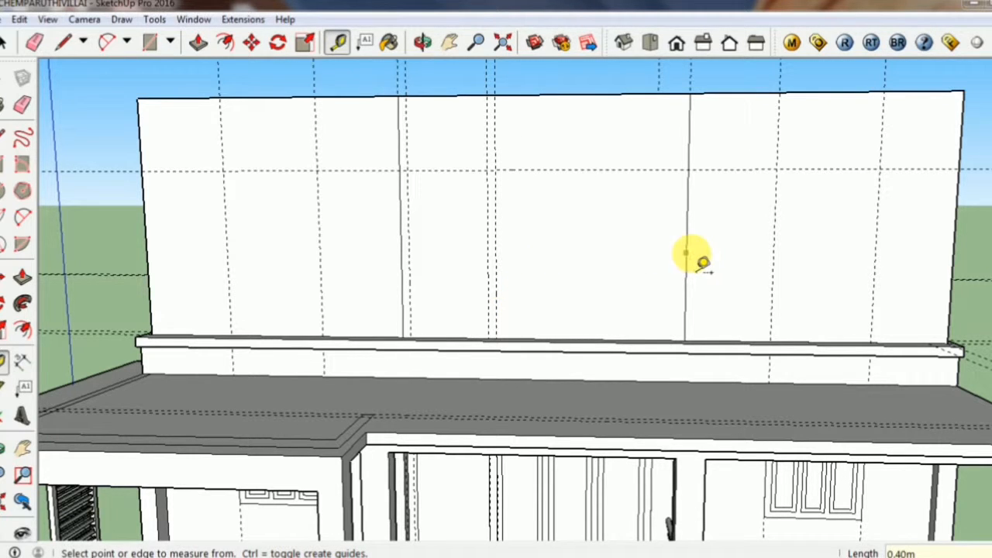
Measure the distance from the guide at the ground-floor door's right side to the adjacent wall corner.
middle_drag(655, 474, 649, 450)
scroll(658, 467, up, 4)
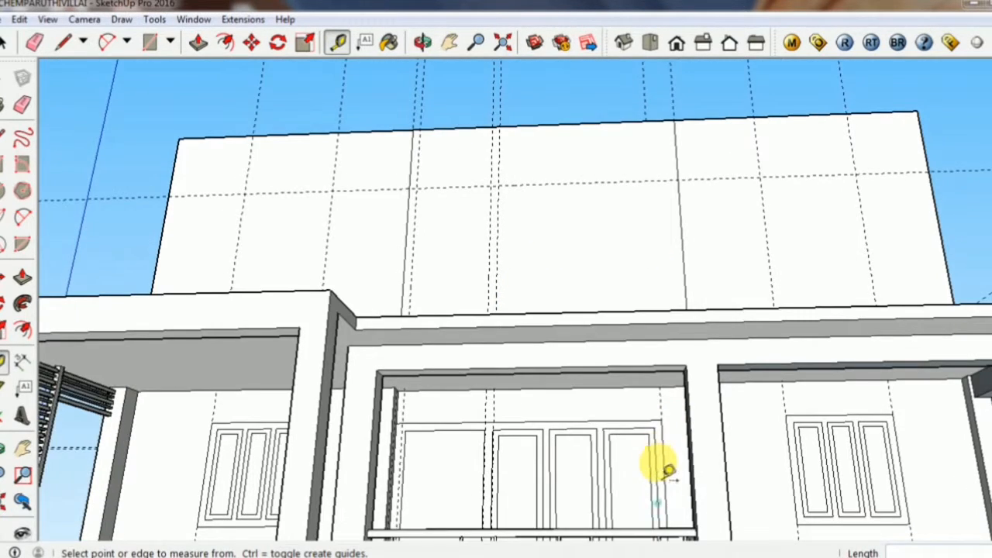
click(666, 466)
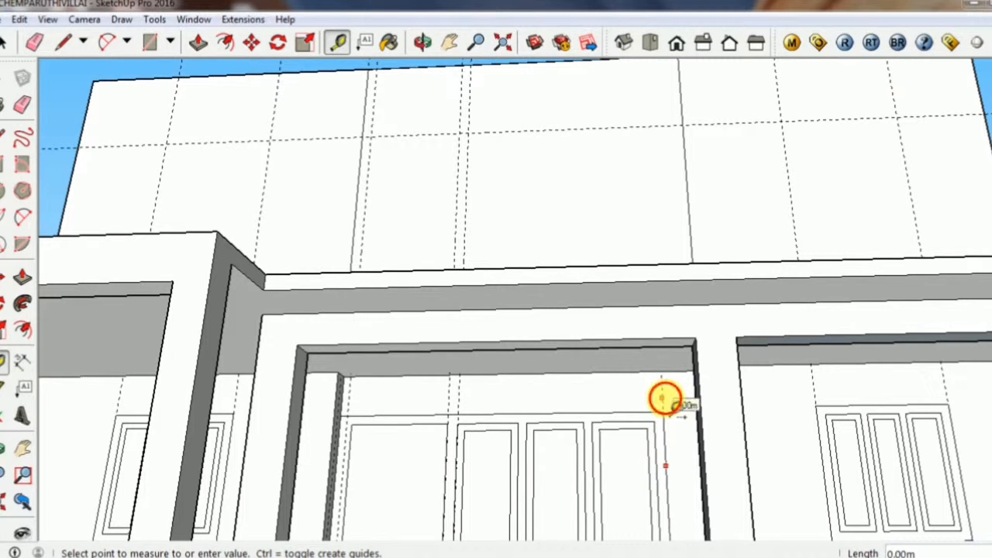
click(665, 399)
click(661, 396)
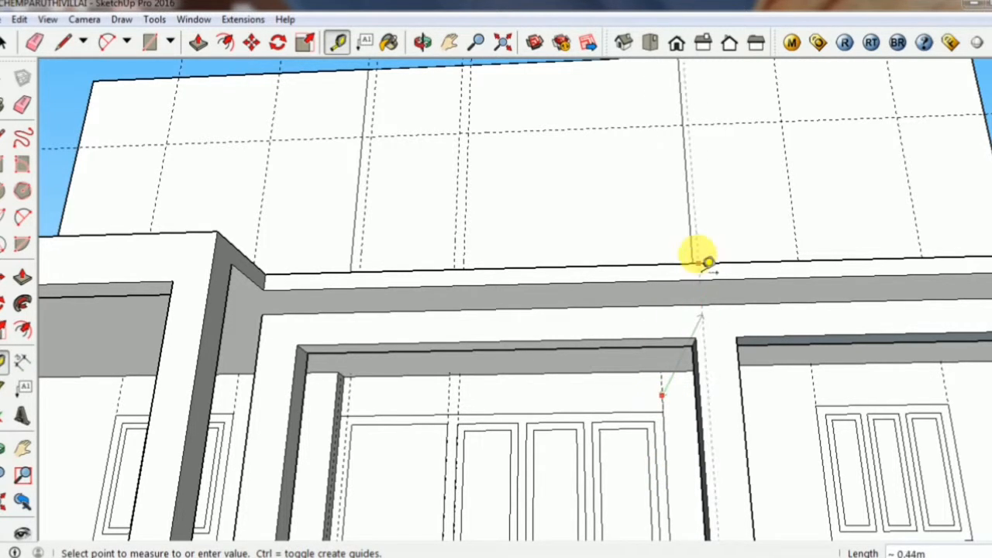
click(661, 396)
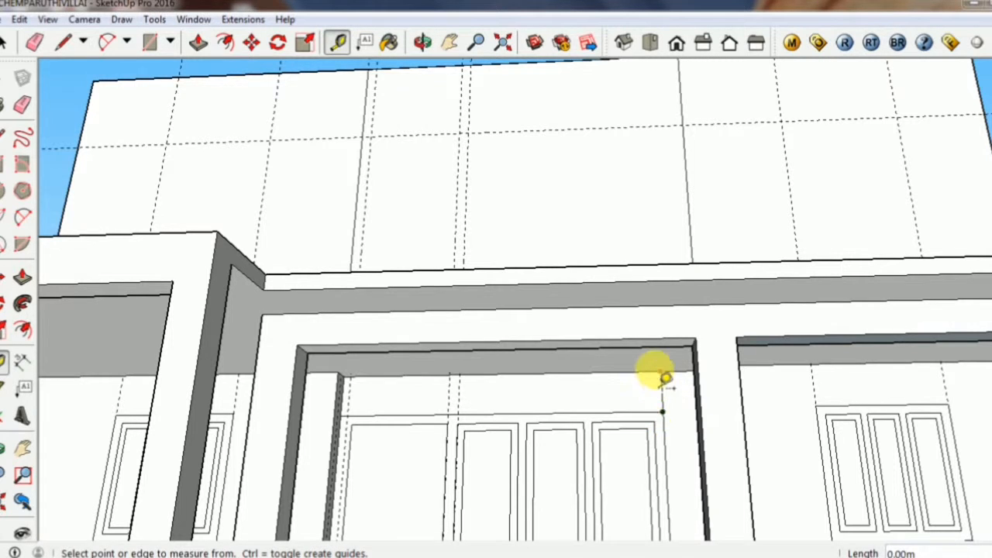
middle_drag(664, 377, 672, 434)
click(639, 398)
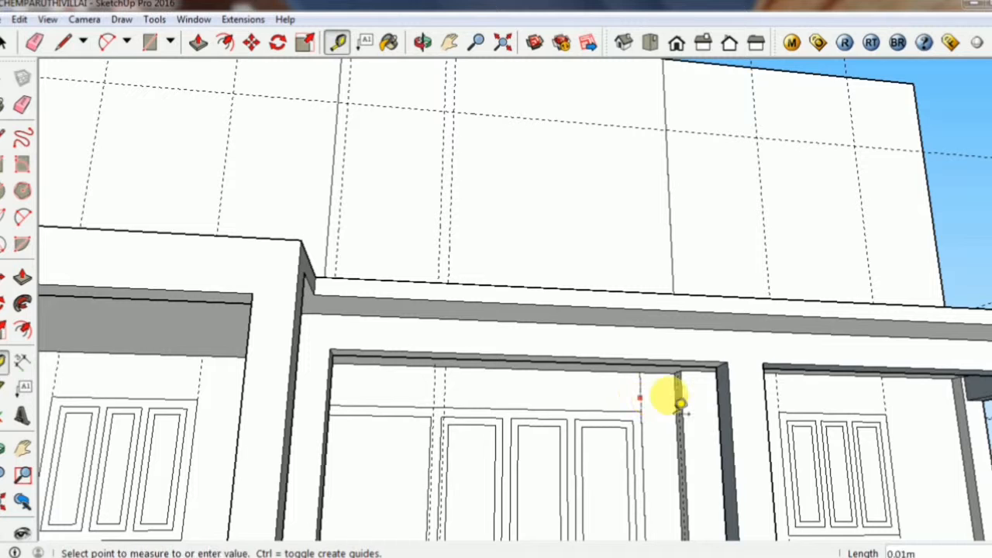
scroll(669, 399, up, 3)
click(674, 400)
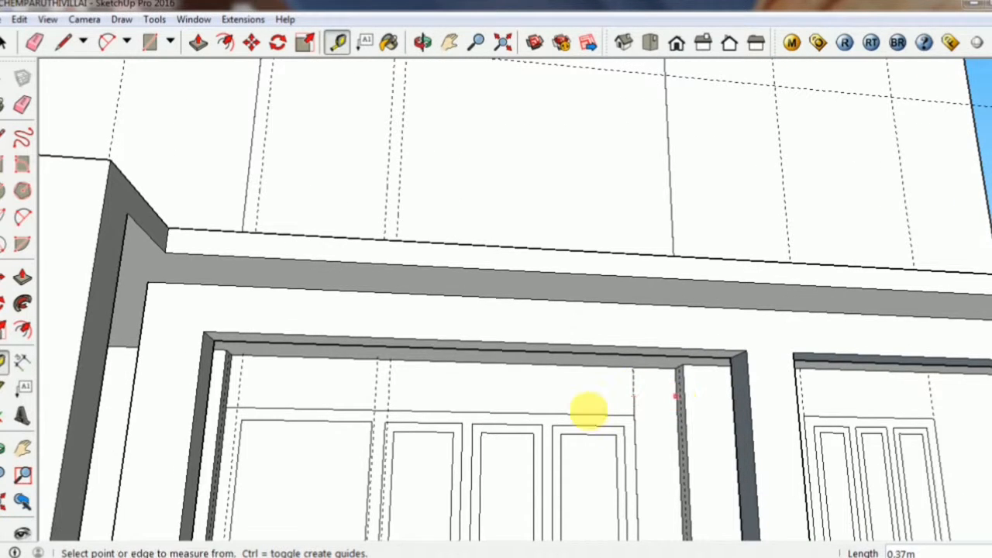
Add a vertical guide 0.37 m inside the right edge of the upper wall's middle panel.
middle_drag(587, 405, 693, 232)
click(705, 208)
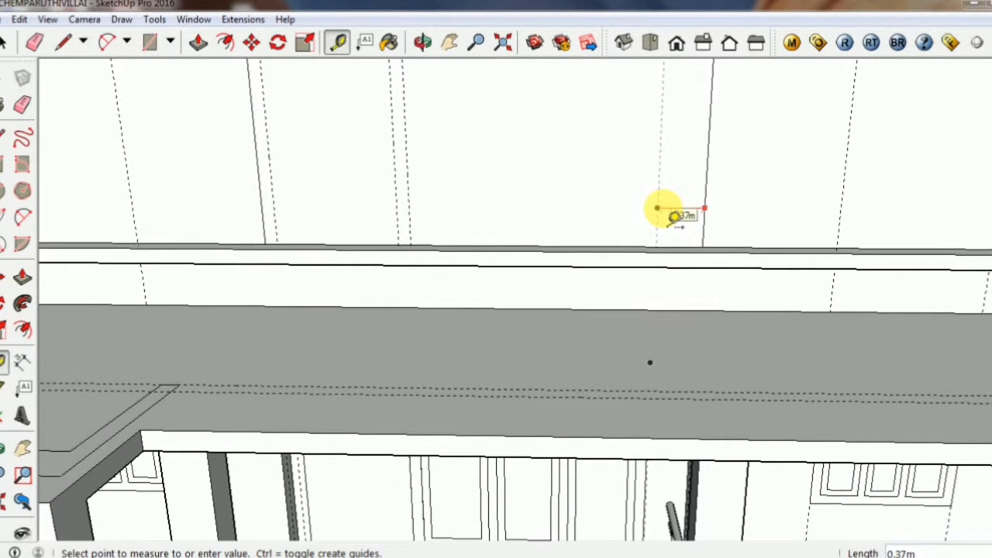
click(658, 209)
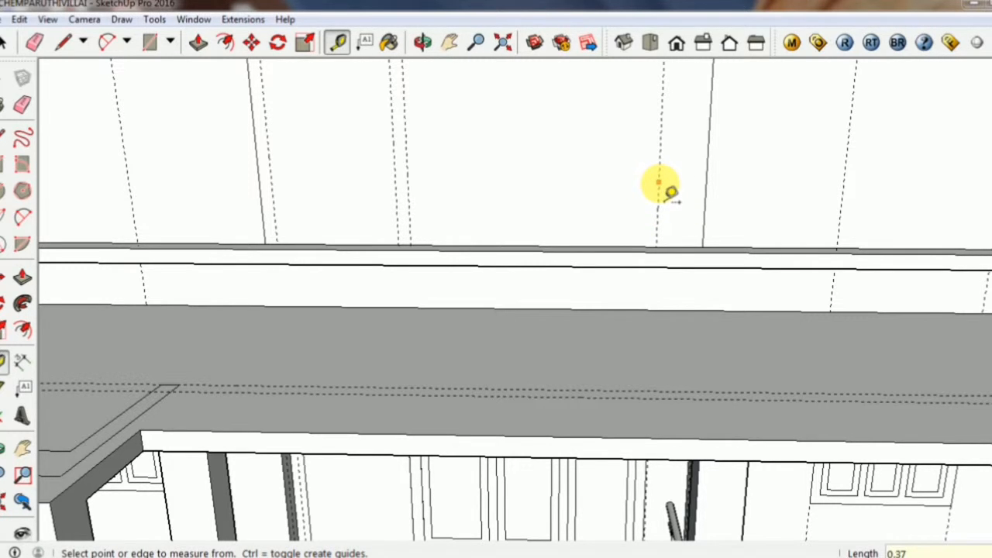
Try a vertical guide 0.08 m to the left of the 0.37 m guide, and undo it.
click(659, 184)
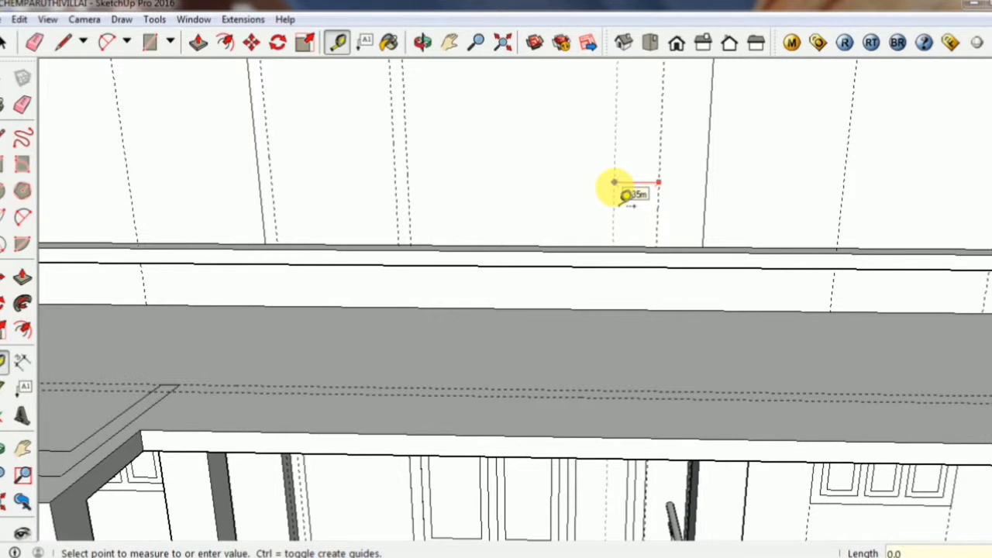
key(Return)
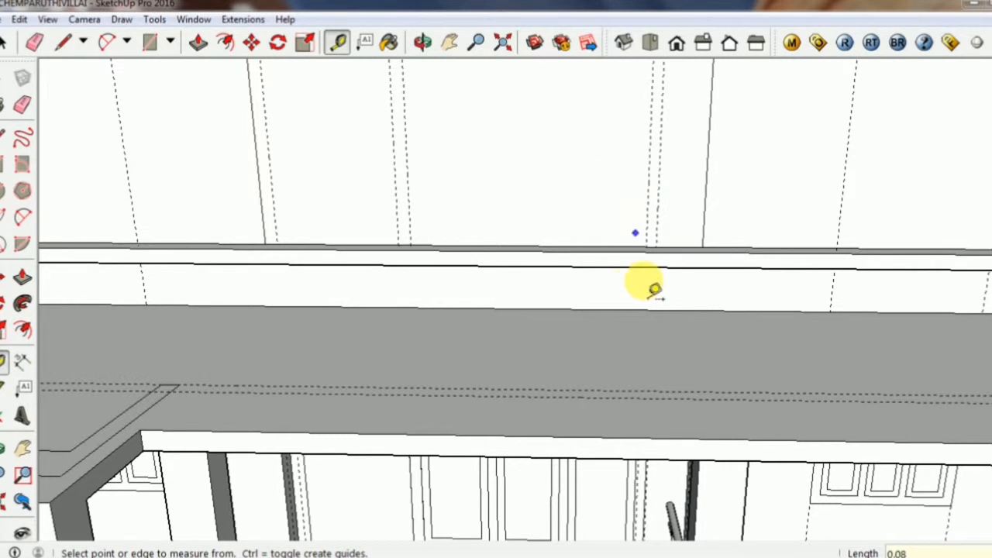
key(ctrl+z)
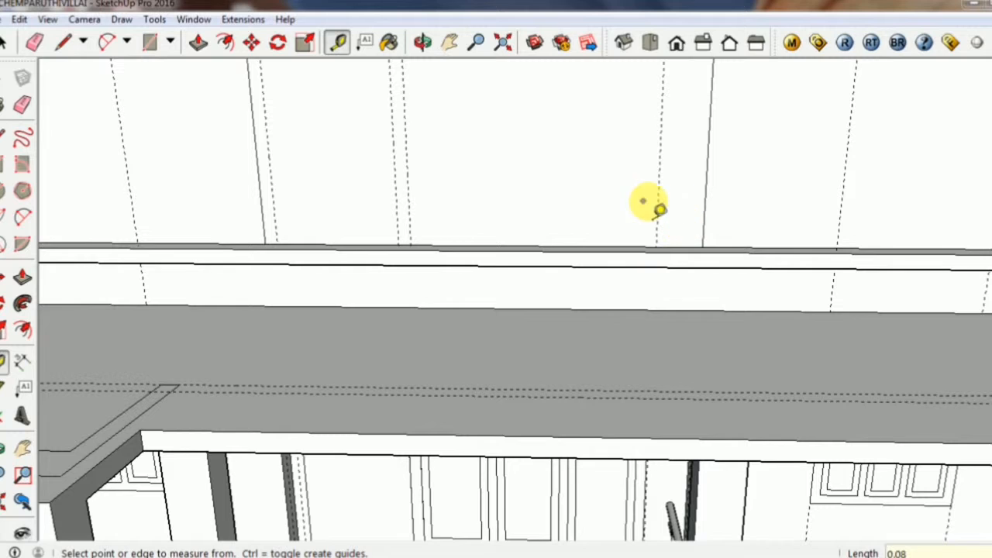
Add a vertical guide 0.09 m to the left of the guide nearest the upper middle panel's right edge.
click(658, 205)
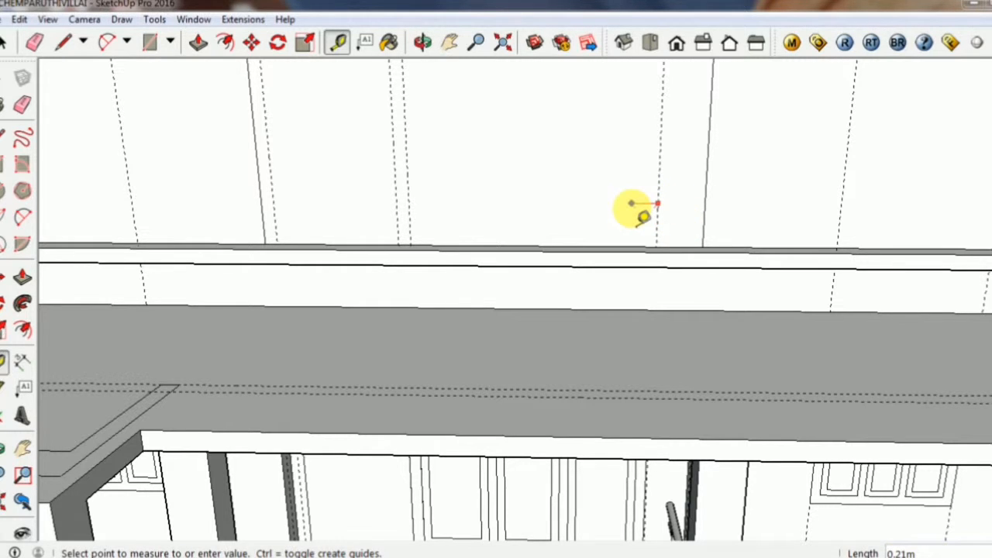
click(633, 203)
middle_drag(651, 233, 658, 234)
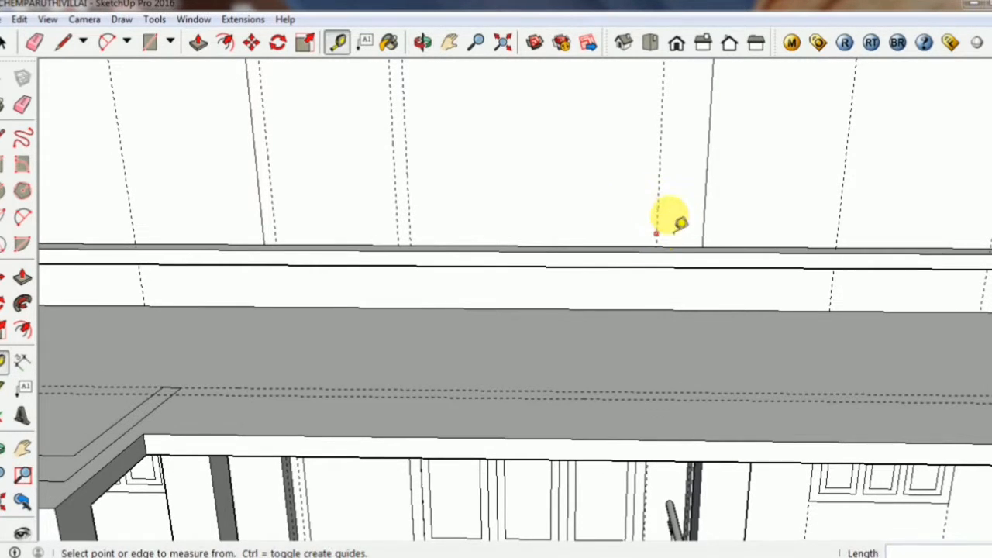
click(657, 211)
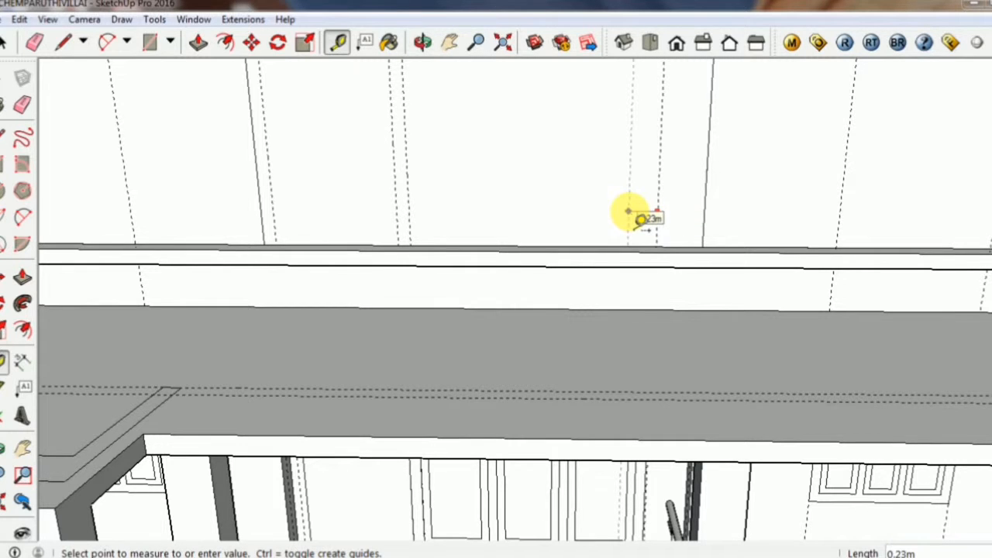
click(629, 212)
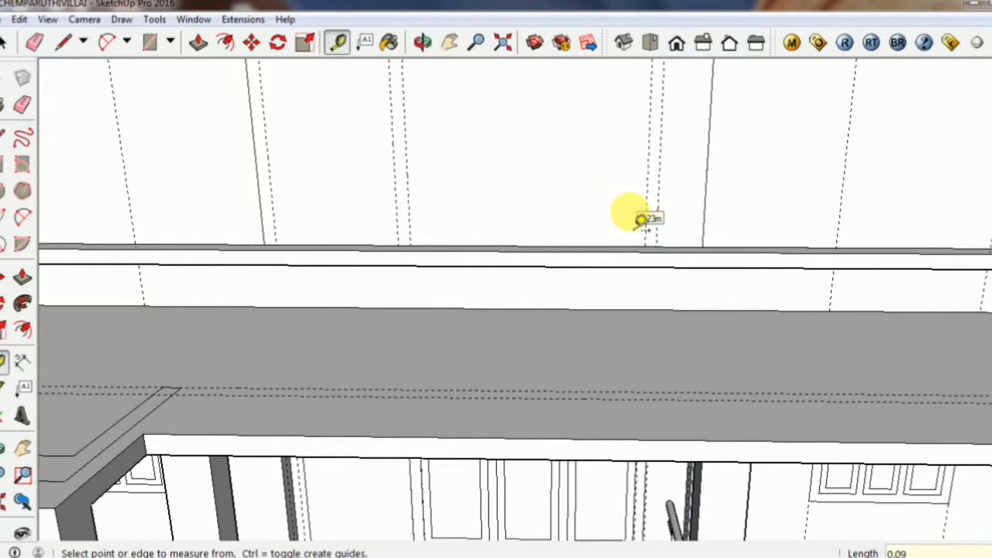
Try to place a horizontal guide above the ledge at the base of the upper wall's middle panel.
click(471, 246)
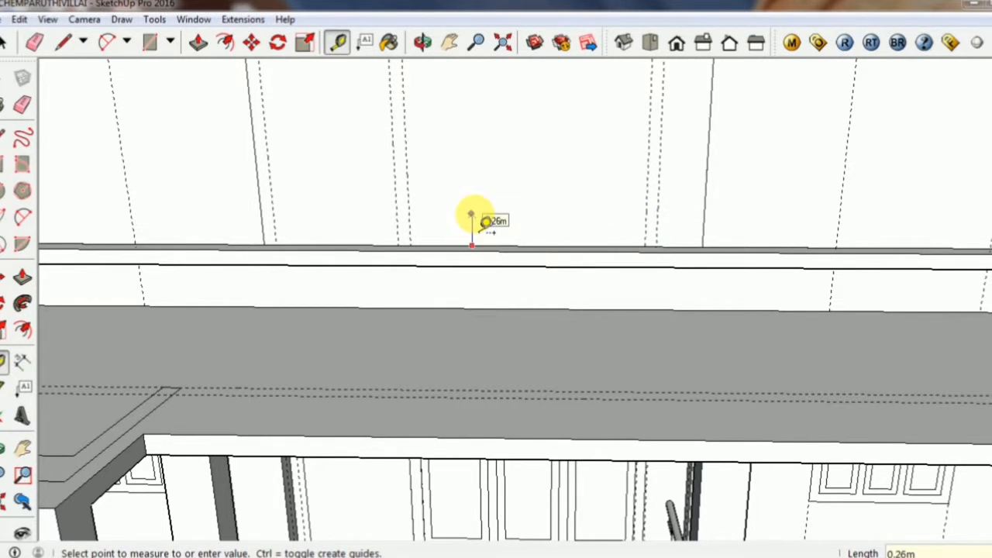
click(472, 214)
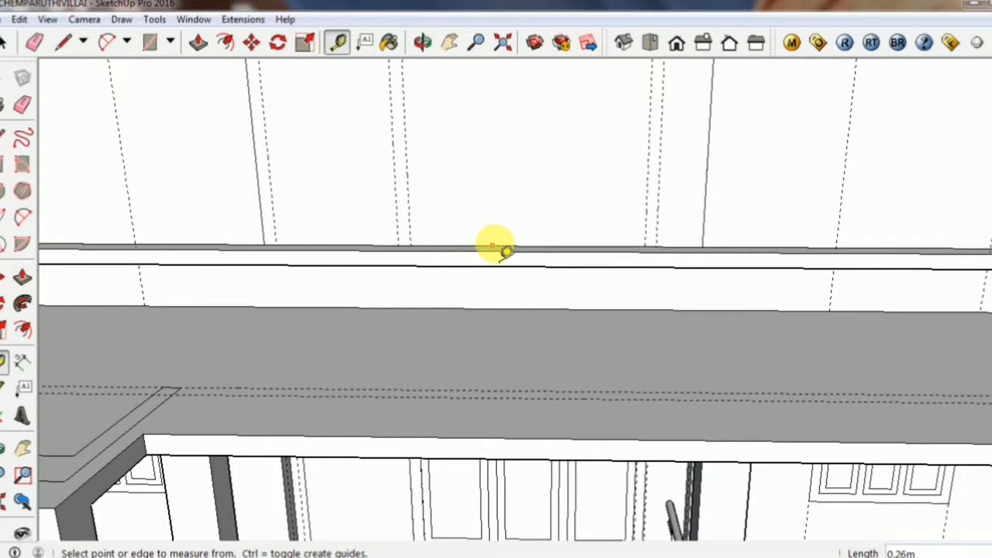
scroll(504, 252, up, 2)
click(504, 244)
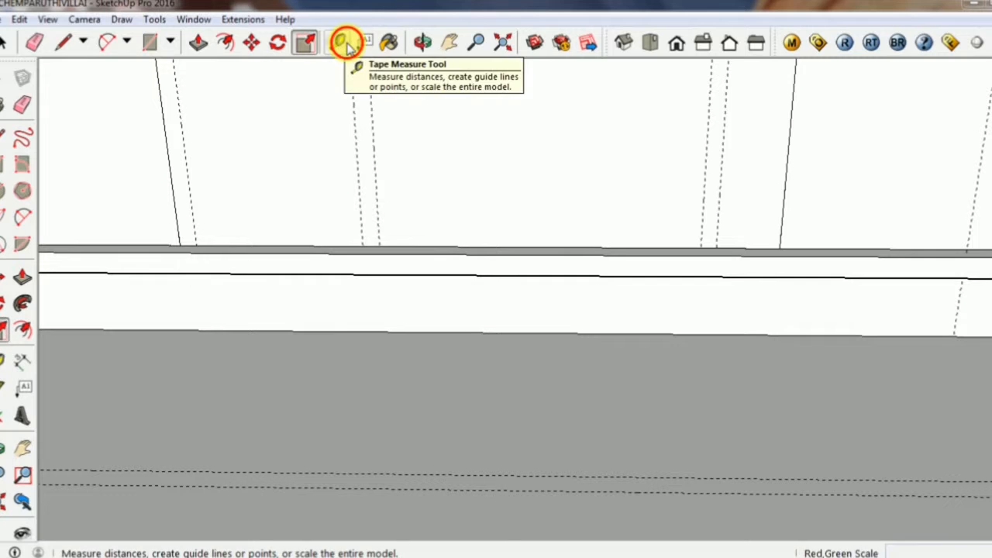
click(341, 42)
click(471, 252)
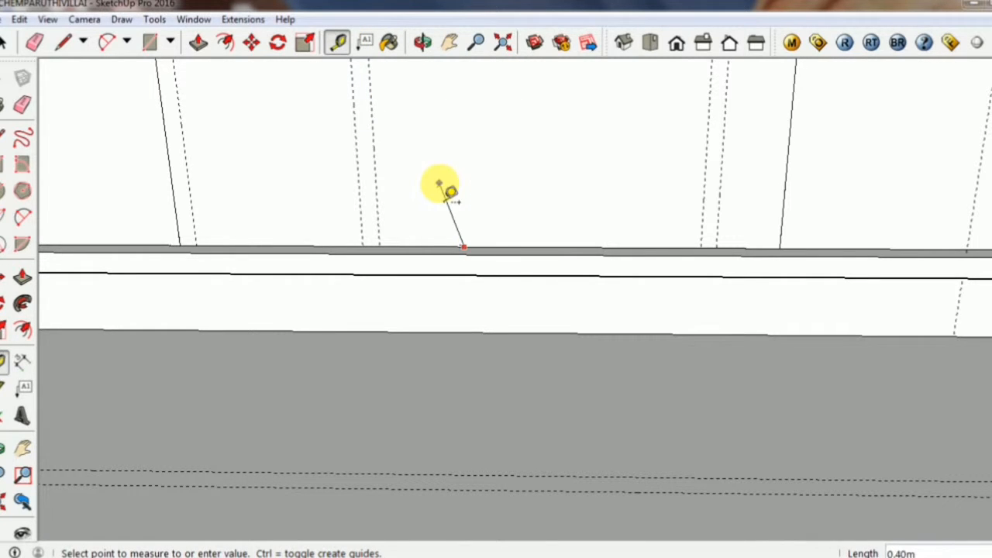
middle_drag(460, 215, 492, 230)
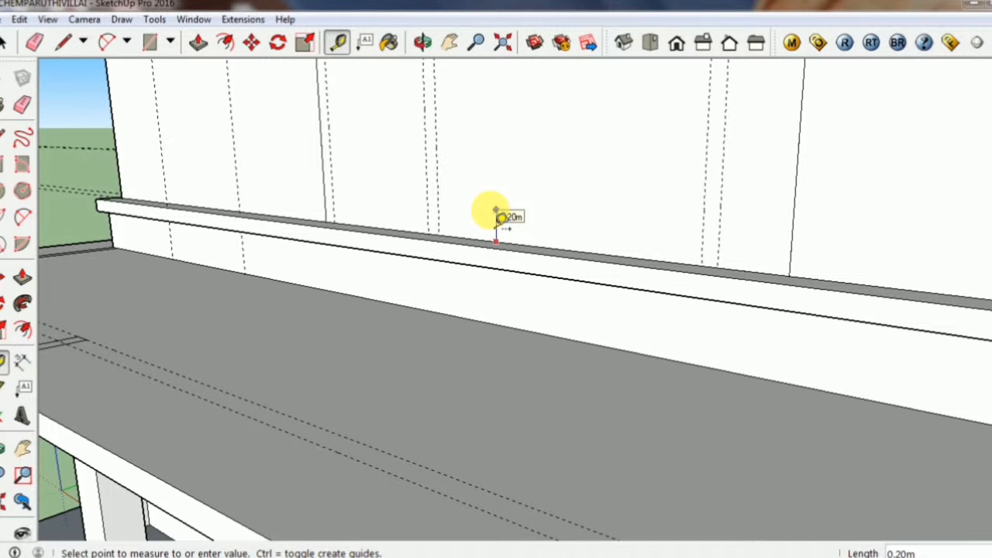
click(496, 217)
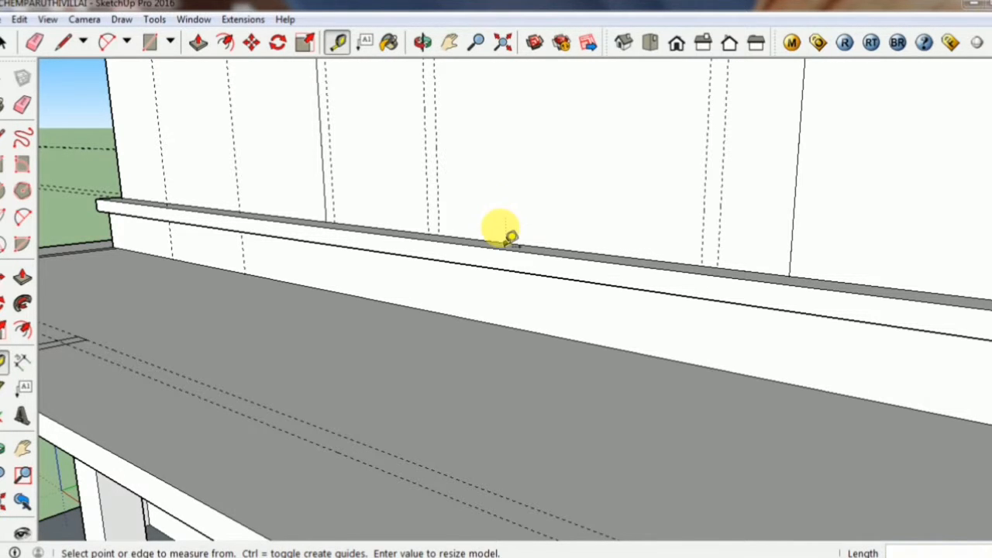
Re-add the vertical guide 0.09 m to the left of the single guide near the middle panel's right edge.
scroll(504, 230, down, 3)
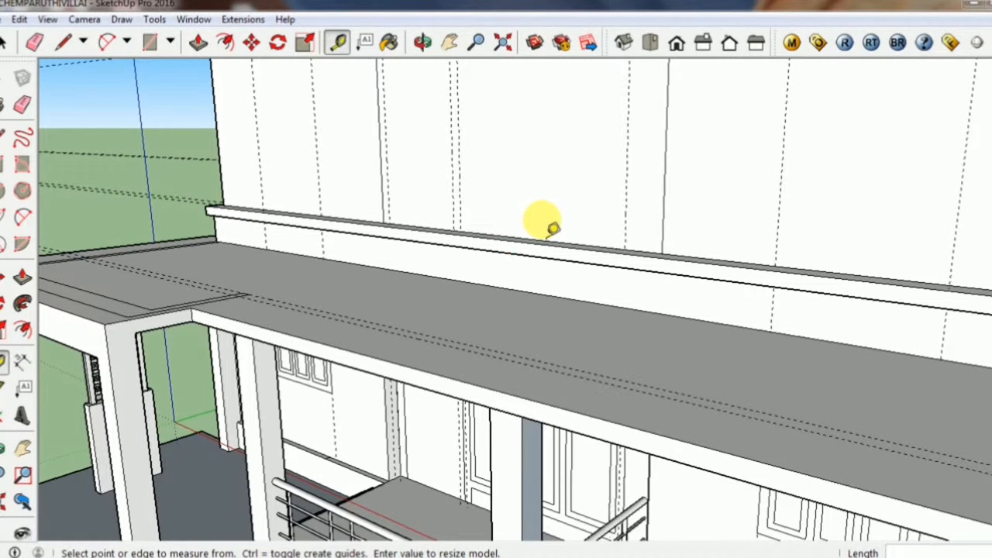
click(541, 220)
click(624, 219)
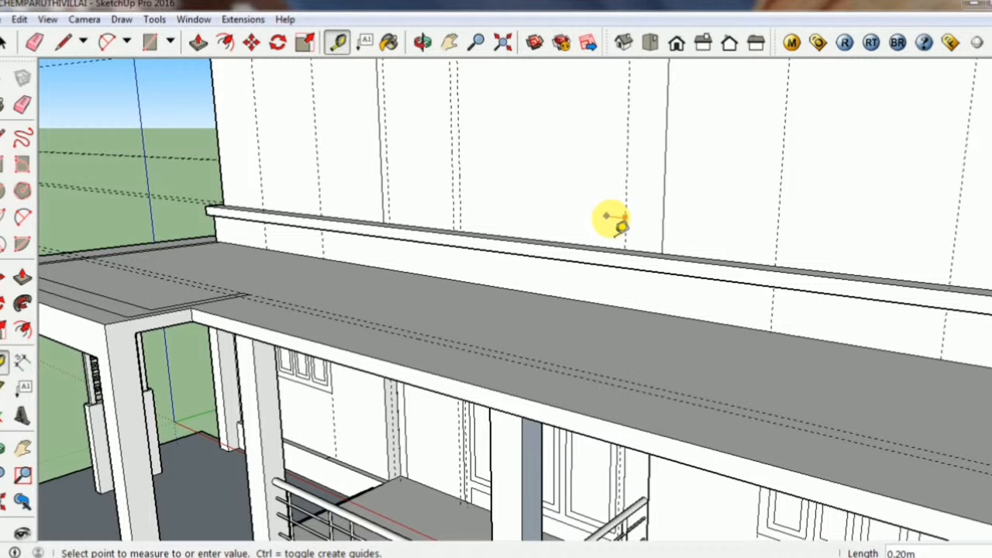
click(313, 43)
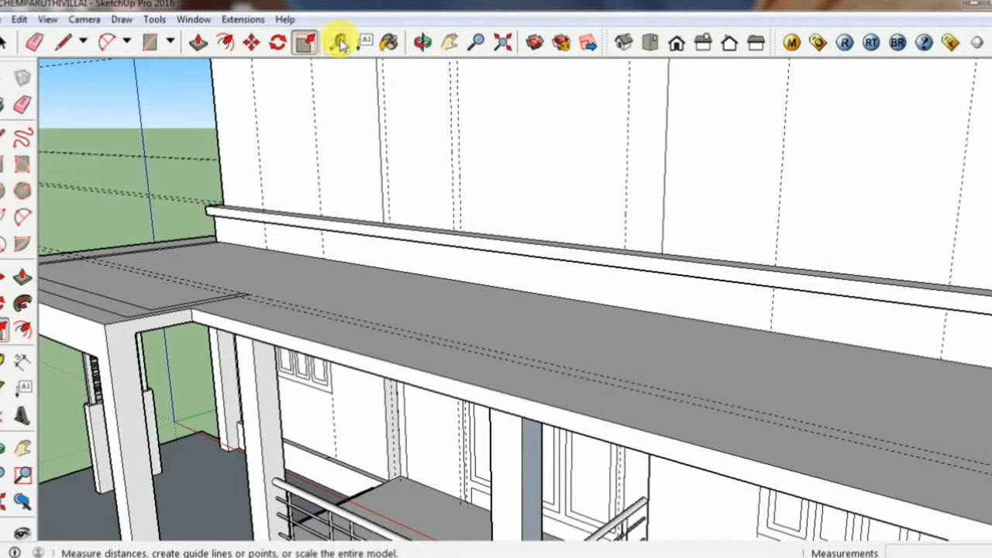
click(338, 43)
click(620, 192)
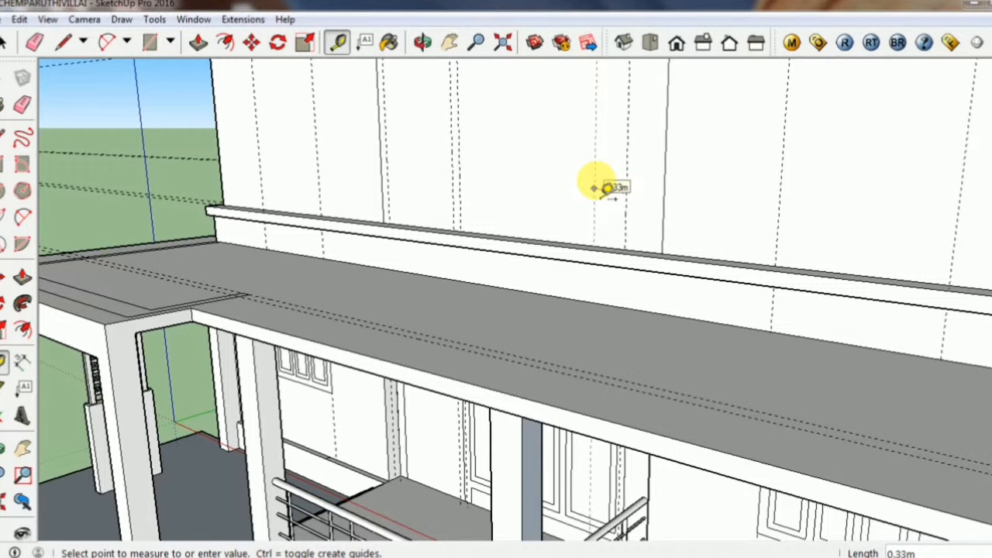
click(607, 187)
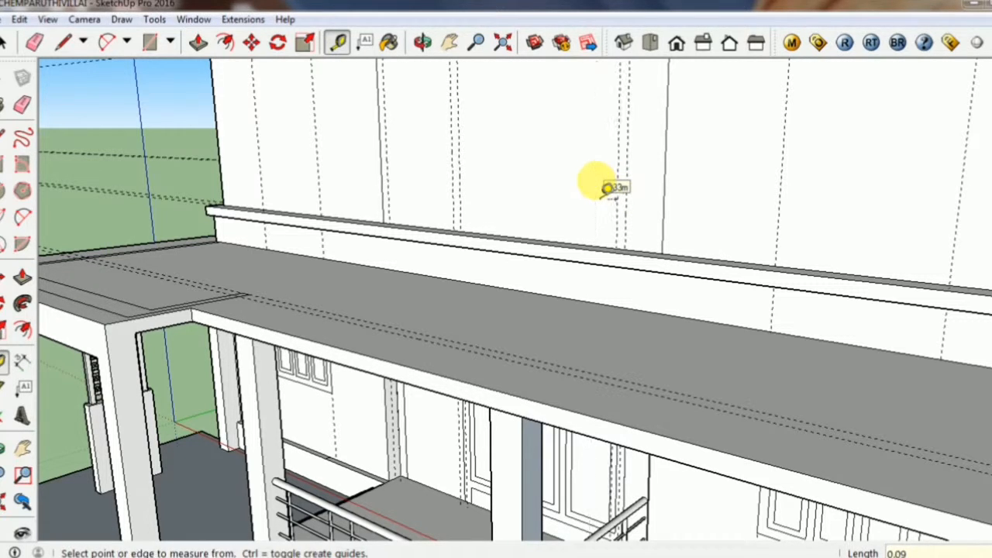
Add a horizontal guide 0.20 m above the ledge at the upper wall's base and another 0.09 m above it.
click(558, 242)
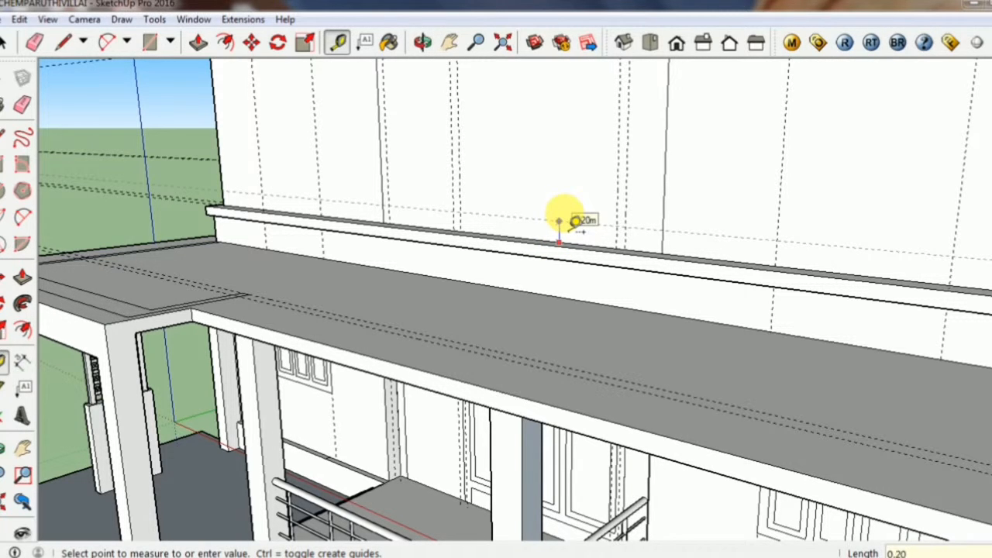
key(Return)
scroll(514, 268, down, 2)
middle_drag(583, 277, 551, 221)
click(526, 221)
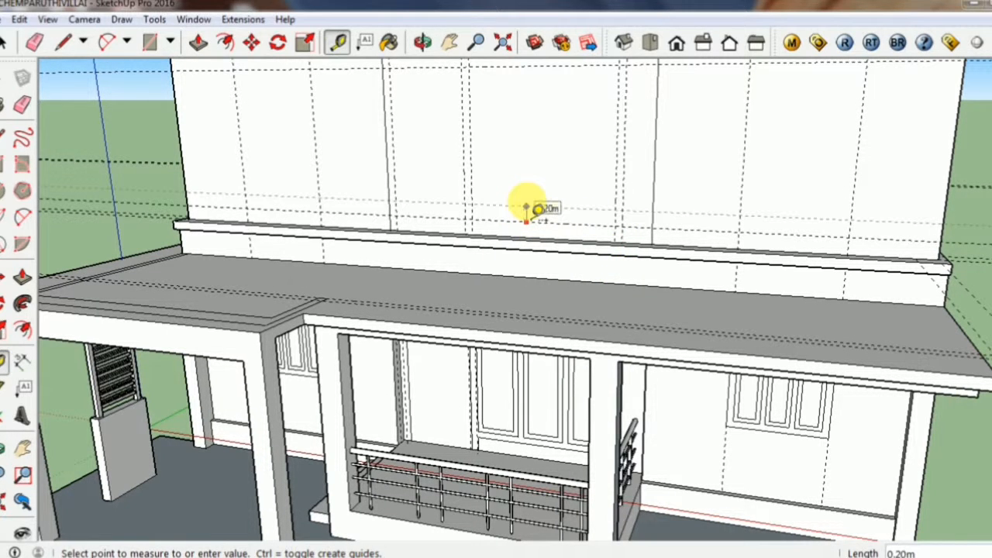
key(Escape)
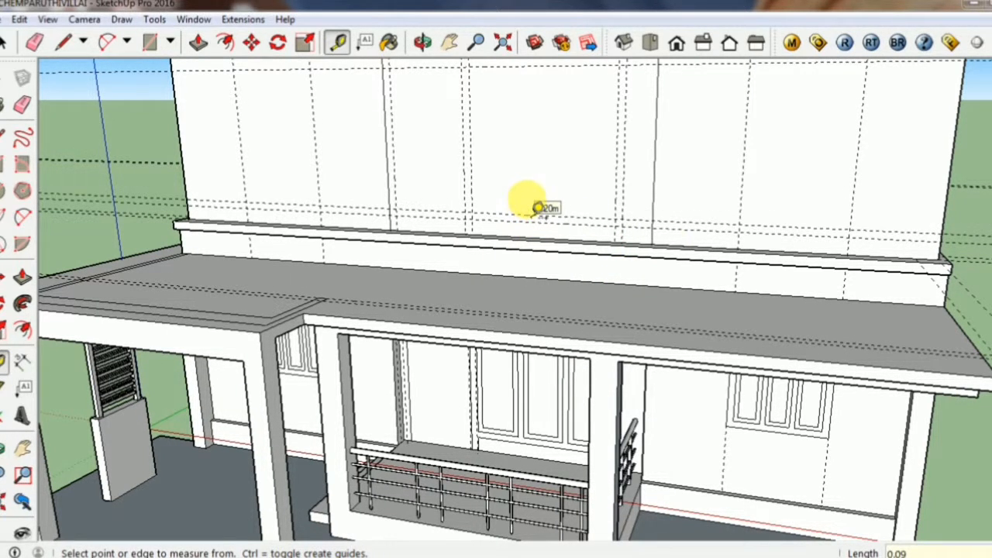
Add a horizontal guide 0.09 m below the high horizontal guide that crosses the upper wall.
click(450, 42)
drag(523, 212, 520, 290)
key(t)
scroll(529, 164, up, 1)
click(528, 164)
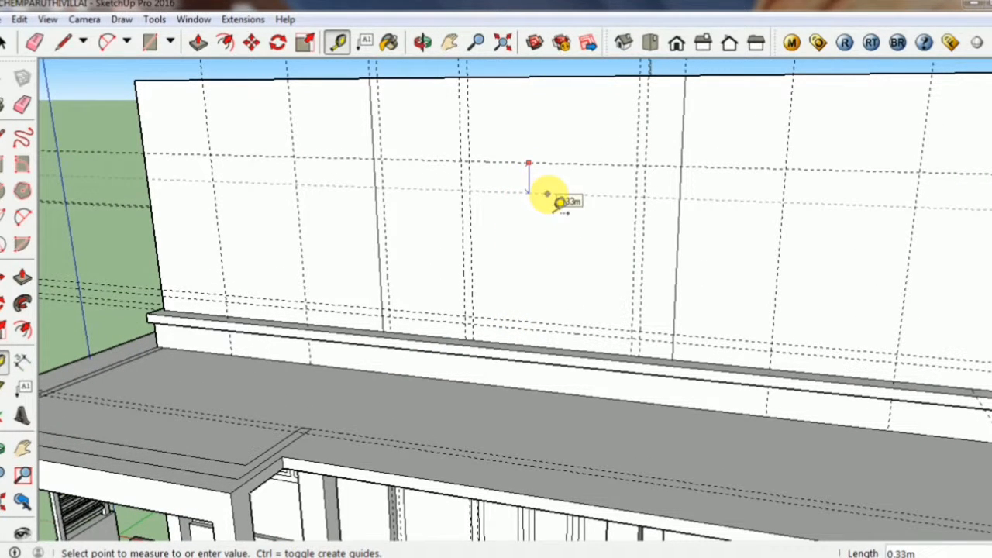
click(559, 203)
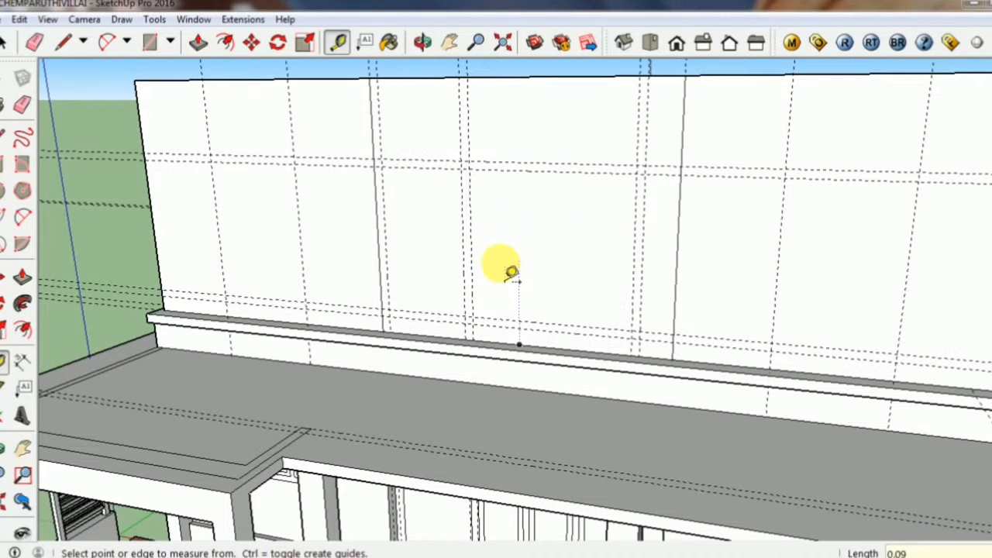
Draw the door's 2.10 m by 1.20 m outer rectangle at the middle panel's left edge and its inner frame rectangle along the guides.
middle_drag(493, 264, 472, 259)
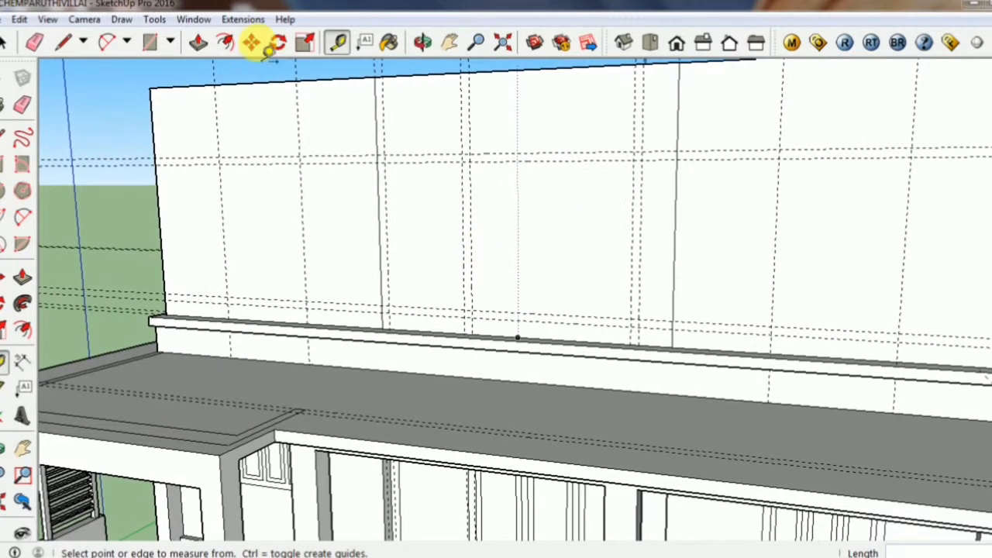
click(149, 44)
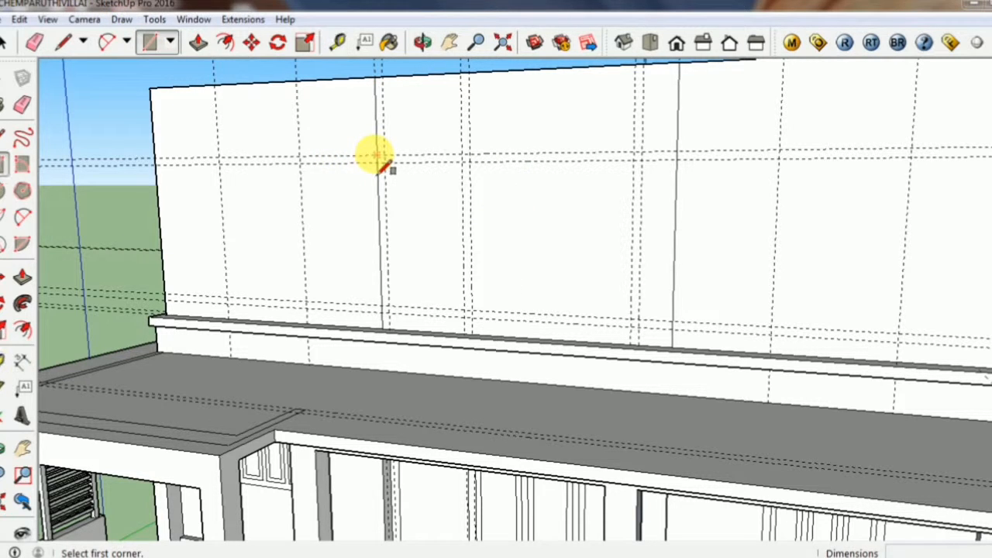
click(376, 155)
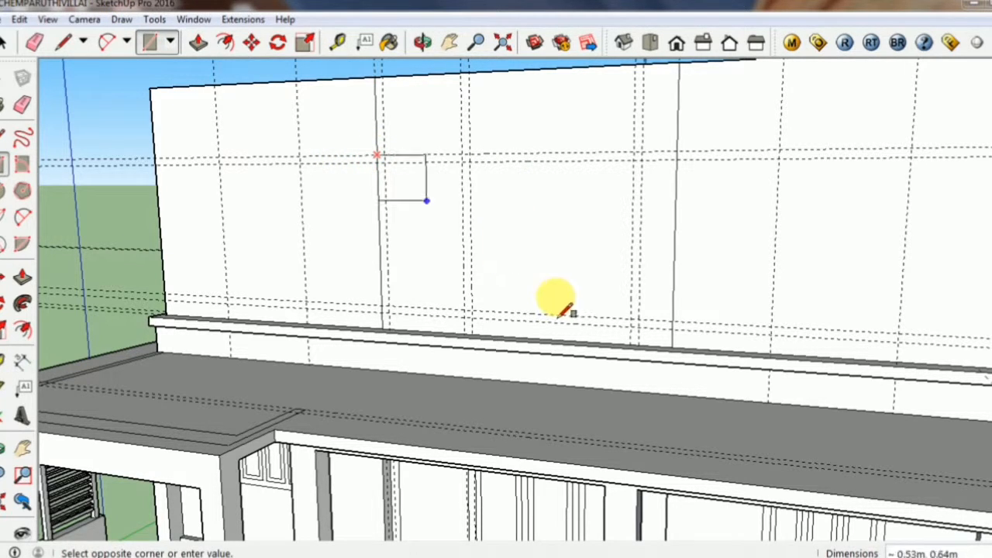
click(469, 334)
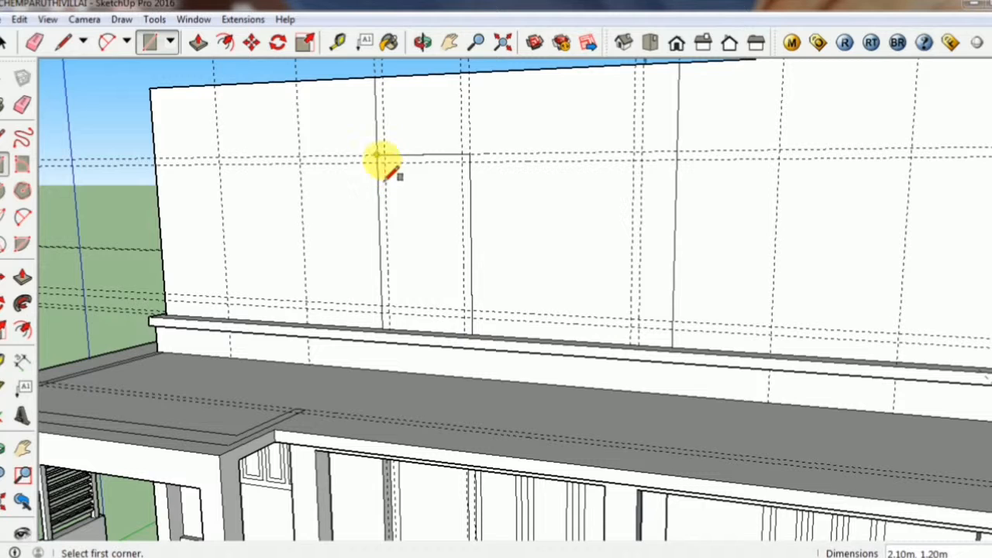
click(385, 162)
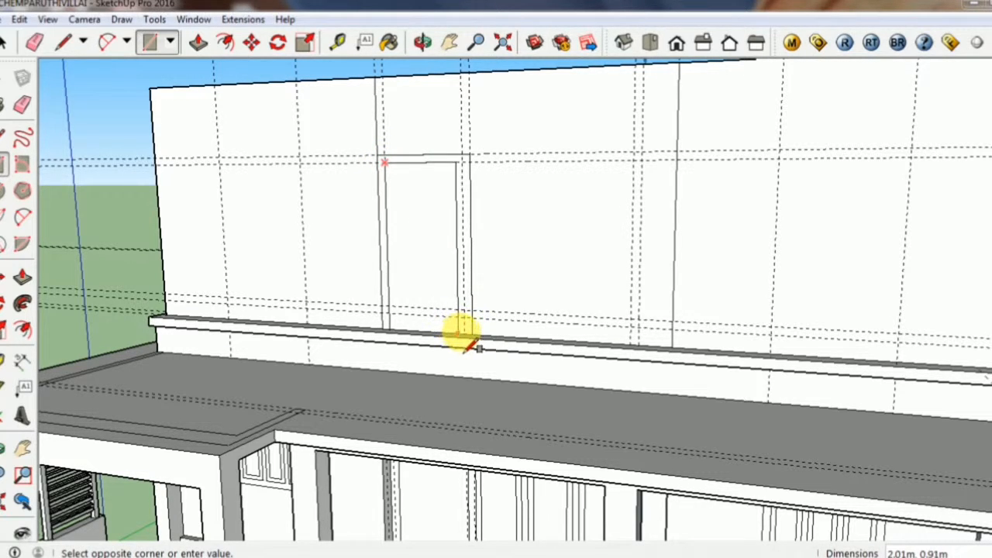
scroll(463, 333, up, 2)
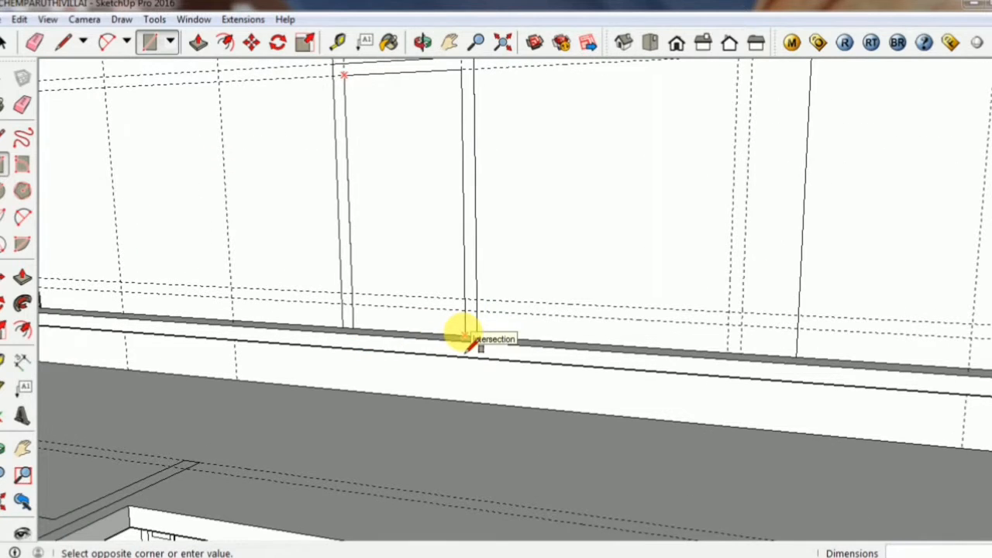
click(483, 302)
Draw the outer and inner window frame rectangles beside the door outline, following the guide intersections.
scroll(472, 78, down, 2)
shift+middle_drag(470, 74, 442, 137)
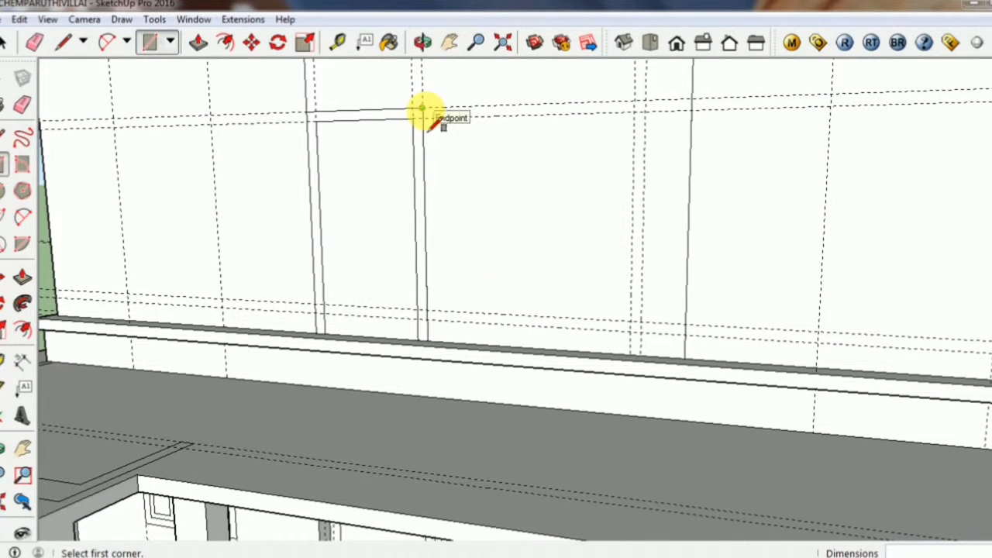
click(421, 108)
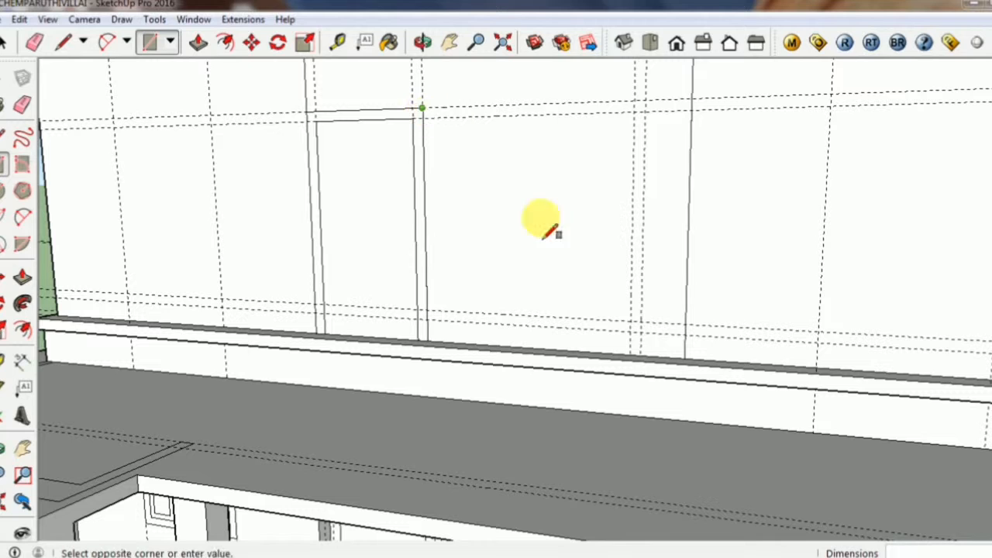
click(637, 335)
click(421, 117)
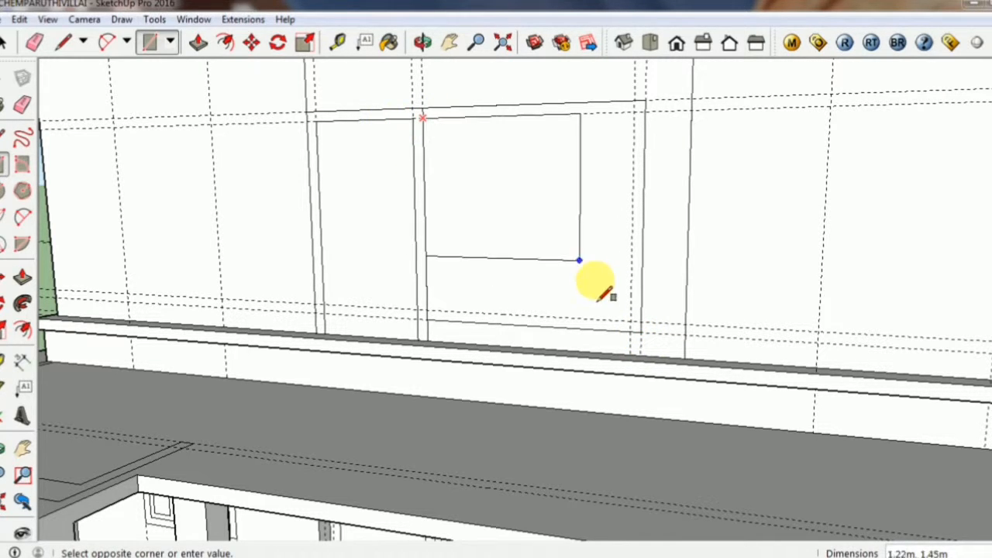
click(634, 320)
Add a horizontal guide 1.2 m below the highest horizontal guide on the upper wall.
click(34, 42)
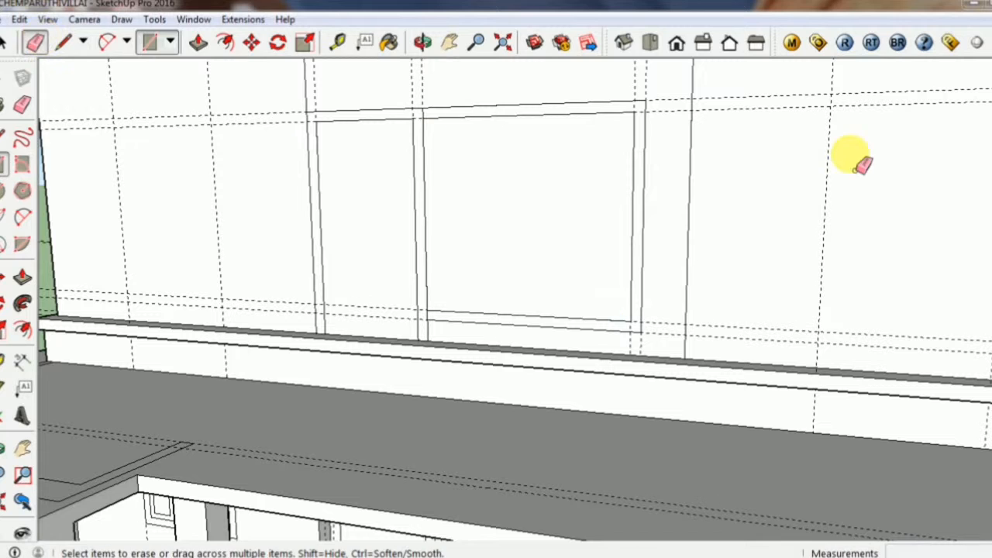
scroll(732, 104, down, 2)
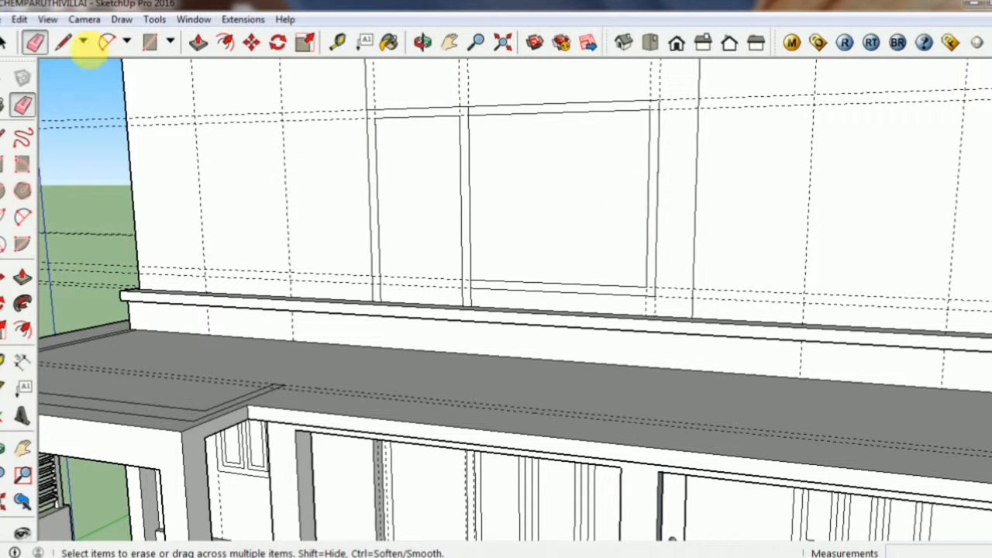
click(150, 42)
middle_drag(215, 147, 377, 178)
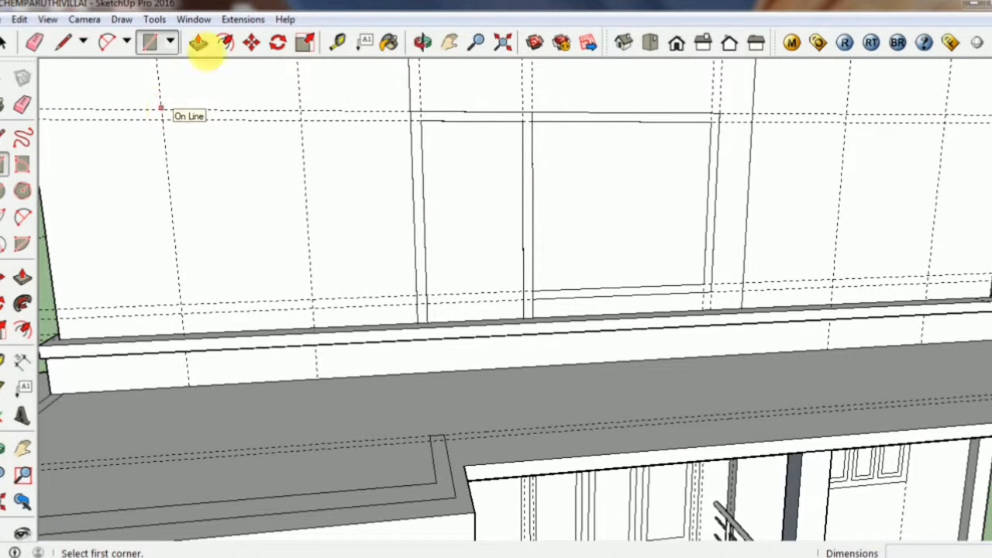
click(337, 43)
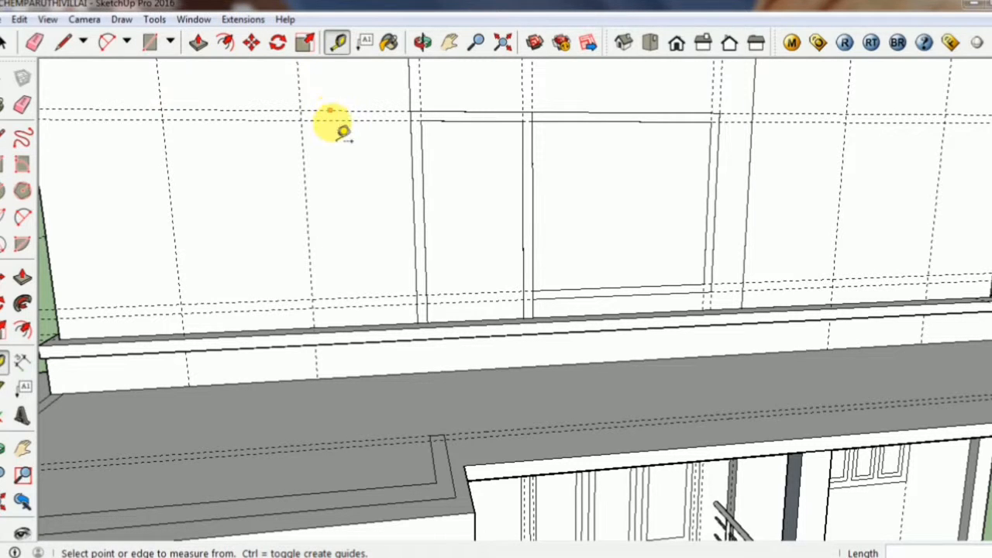
click(330, 111)
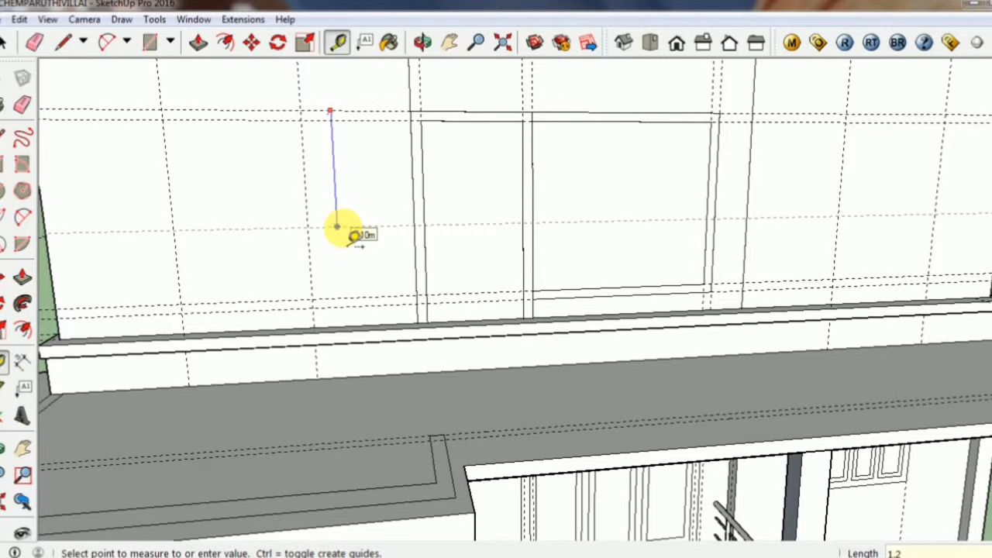
click(337, 227)
Erase the vertical guides around the door and window outlines, both door-head guides and the horizontal guide at mid-height of the wall.
click(150, 43)
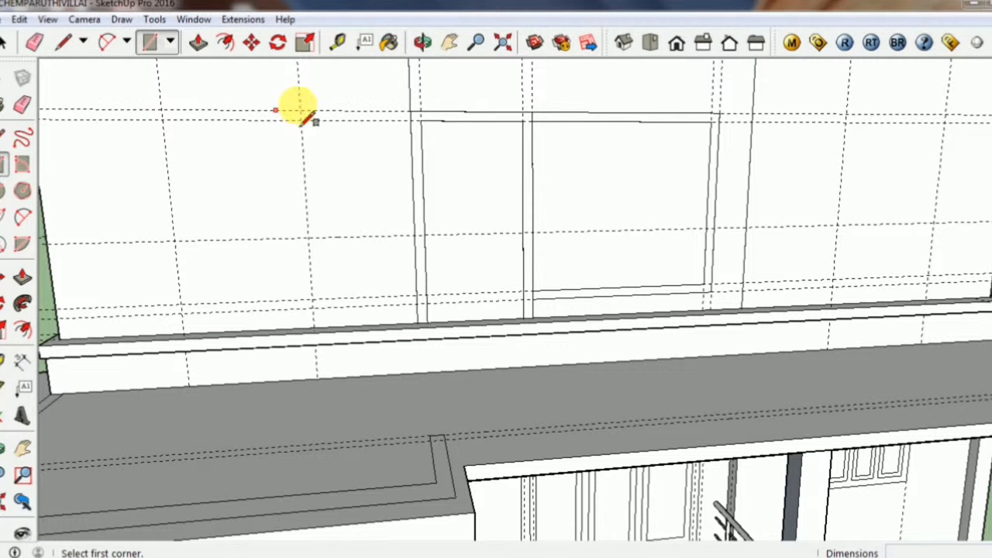
middle_drag(306, 144, 63, 203)
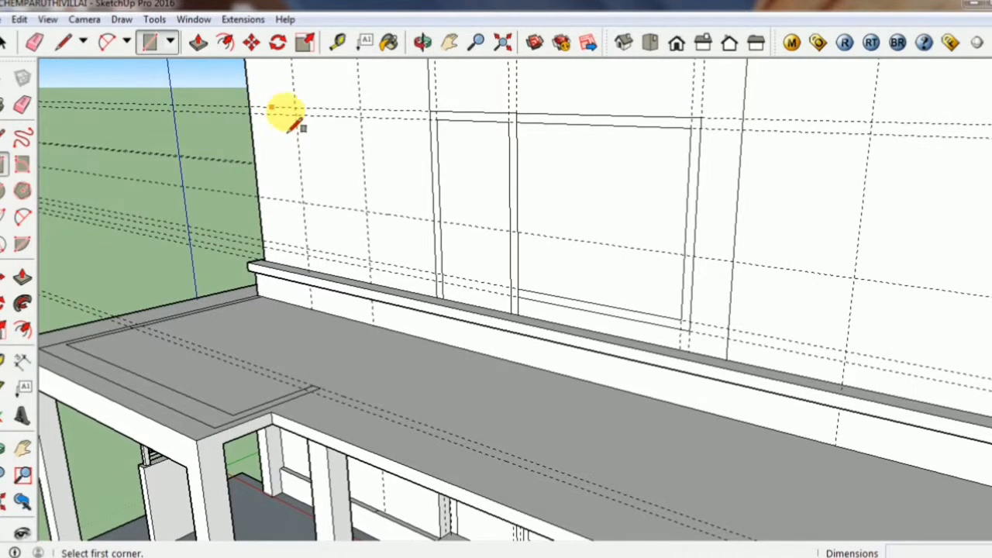
mouse_move(341, 190)
middle_down()
mouse_move(381, 168)
mouse_move(356, 159)
middle_up()
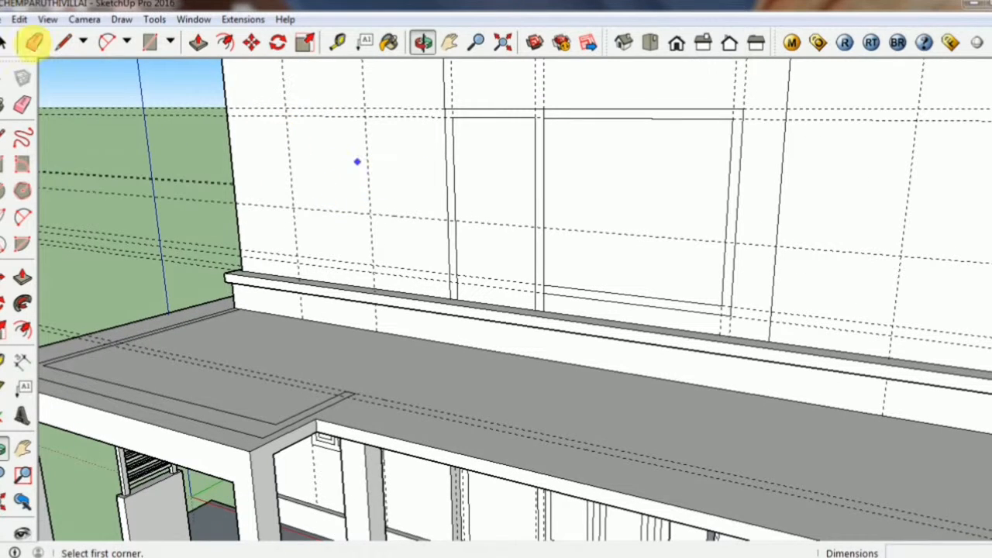
key(e)
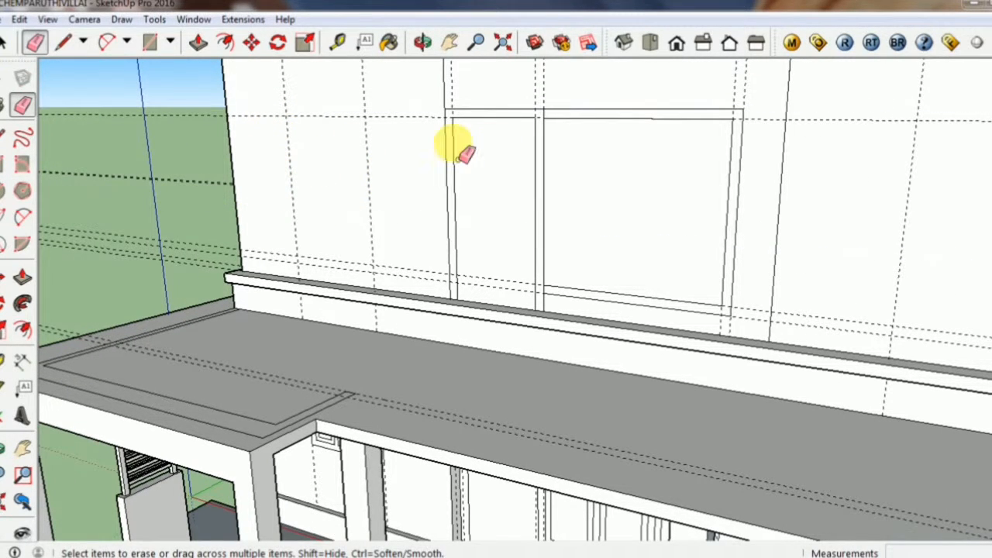
click(446, 102)
click(535, 109)
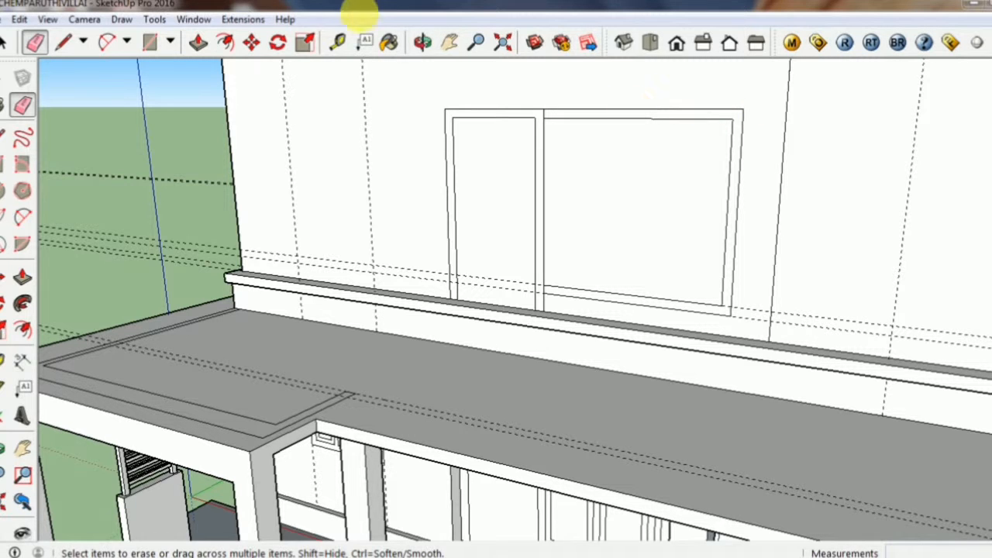
Add a horizontal guide level with the door frame's outer head and another 1.2 m below it.
click(341, 43)
middle_drag(340, 275, 395, 283)
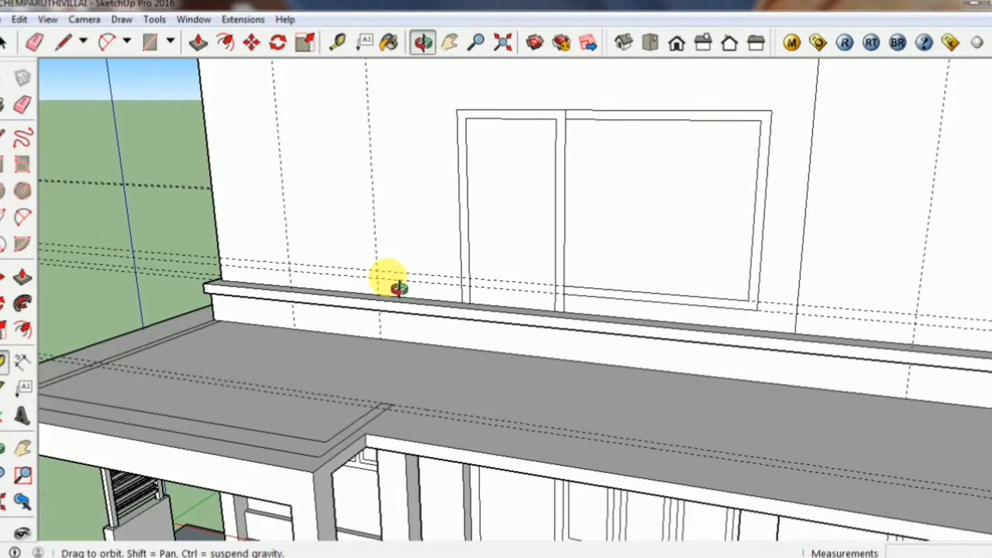
click(434, 275)
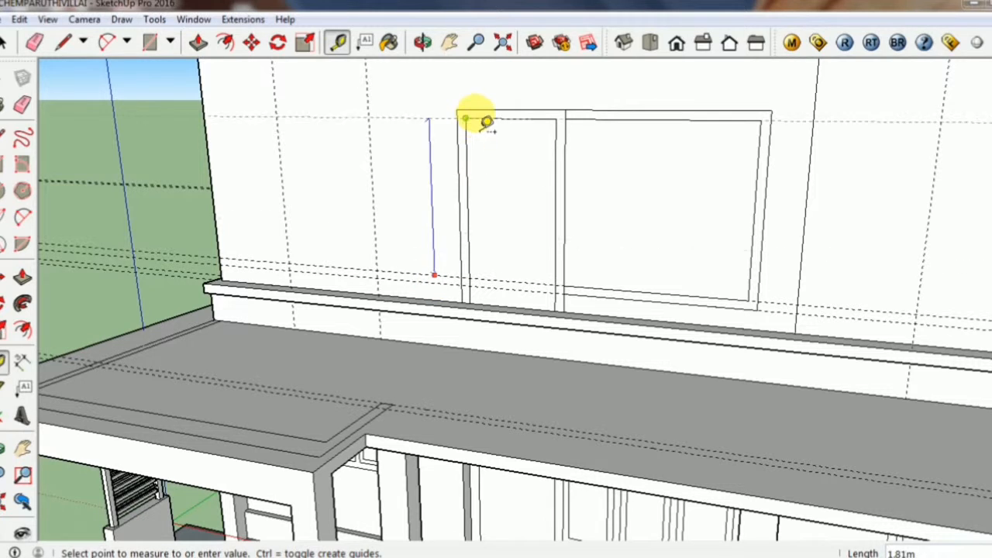
click(427, 111)
click(403, 110)
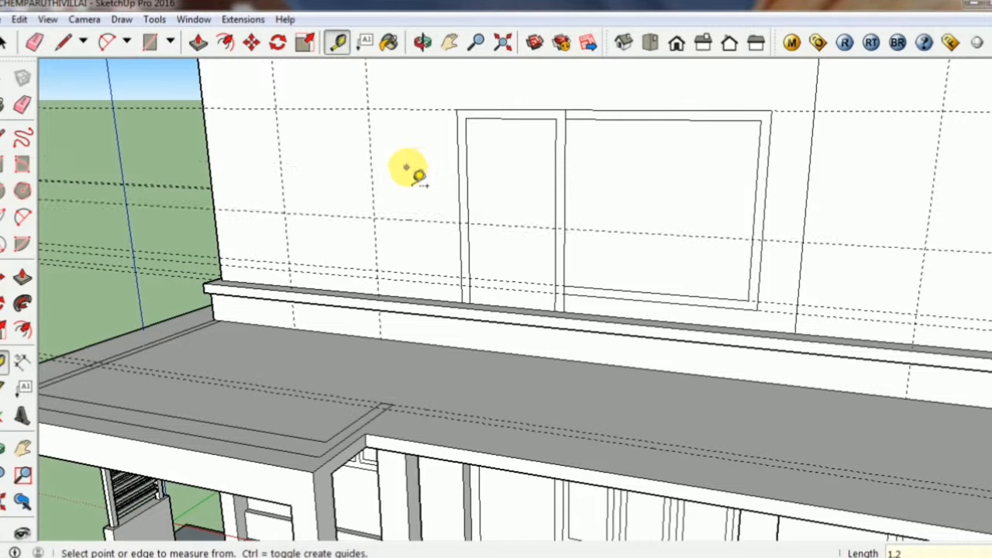
click(350, 109)
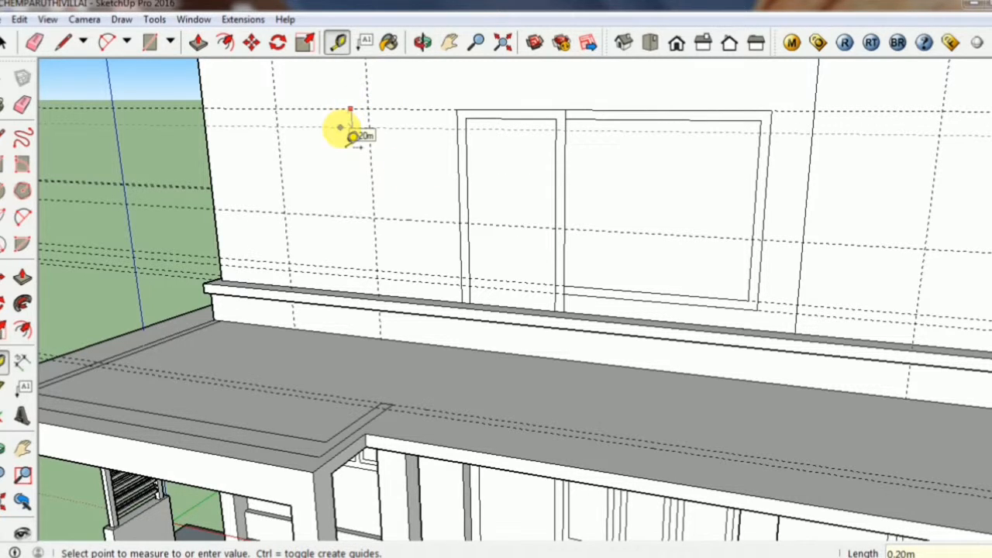
click(351, 128)
Try a 1.20 m by 1.20 m window rectangle between the vertical guides beside the door, and undo it together with its horizontal guides.
click(149, 43)
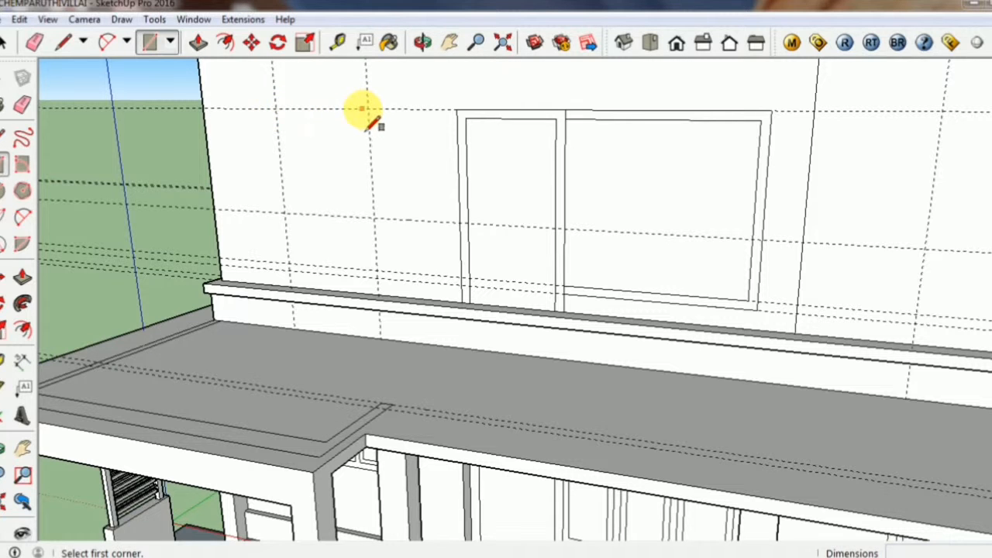
middle_drag(365, 113, 911, 227)
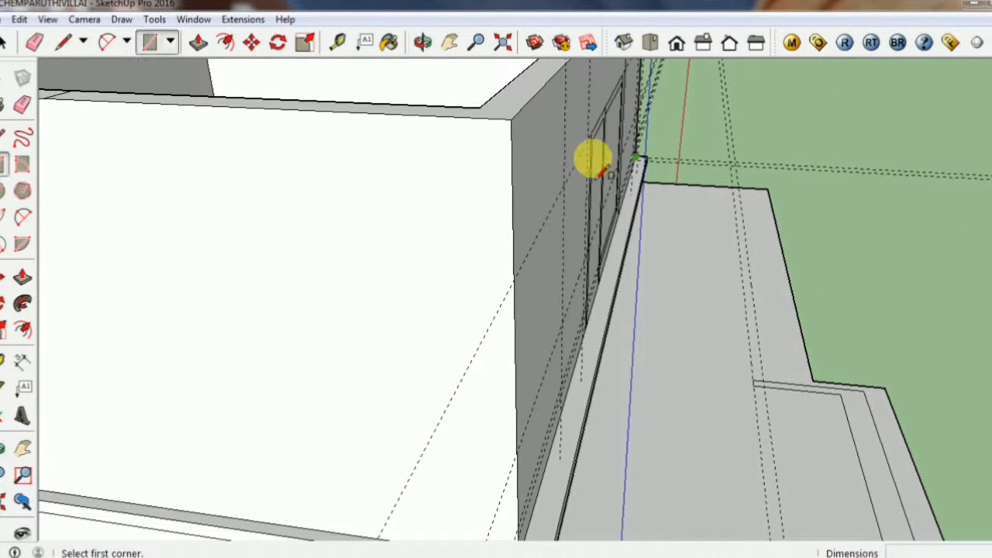
scroll(583, 147, up, 5)
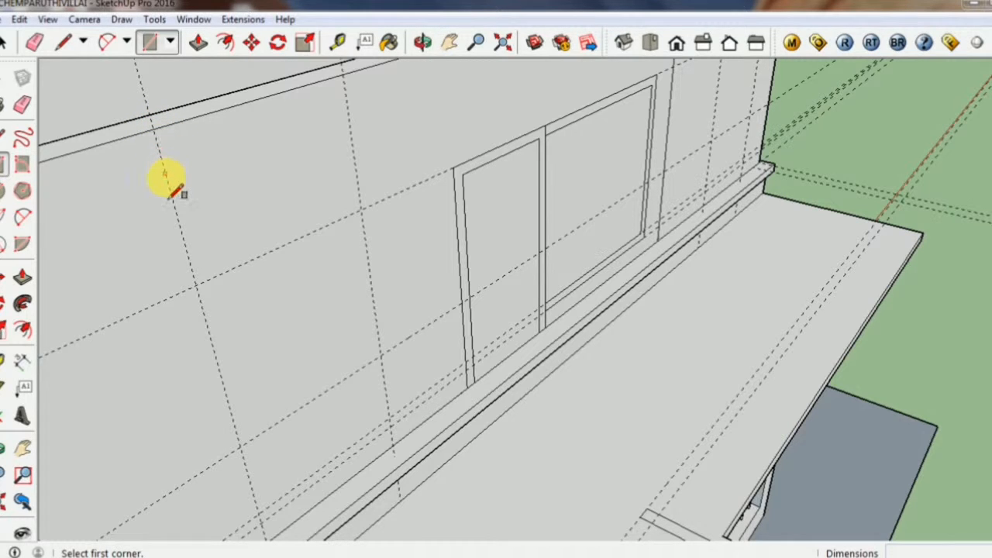
click(196, 285)
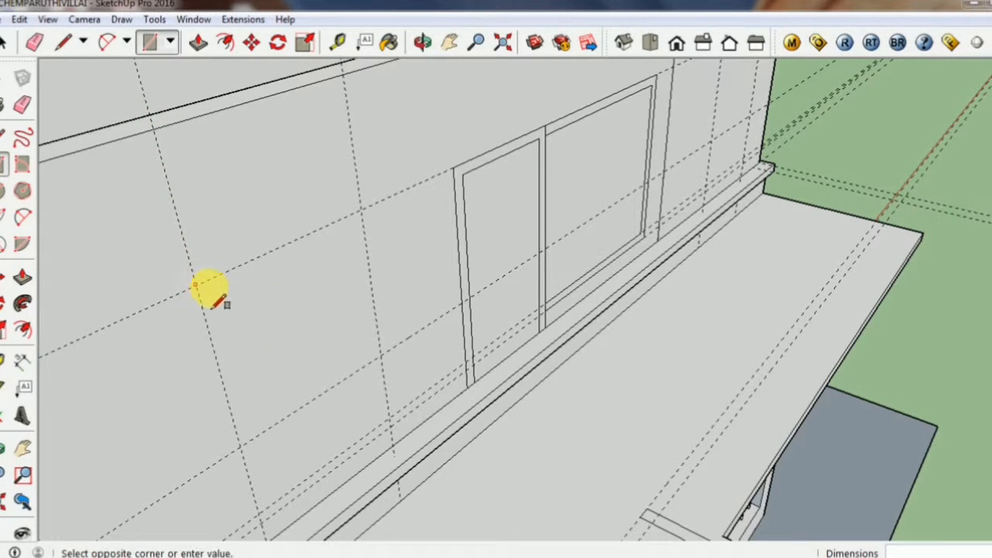
click(381, 358)
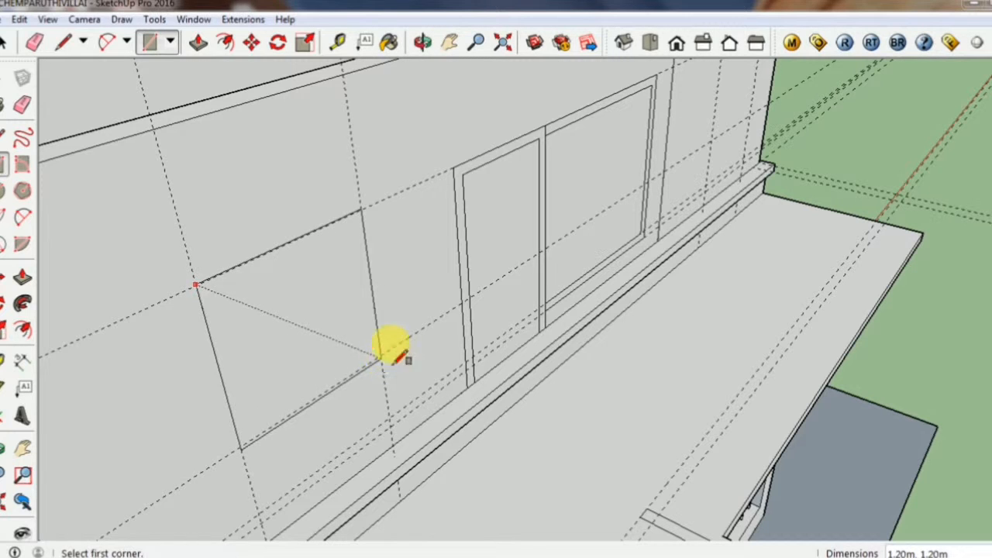
key(ctrl+z)
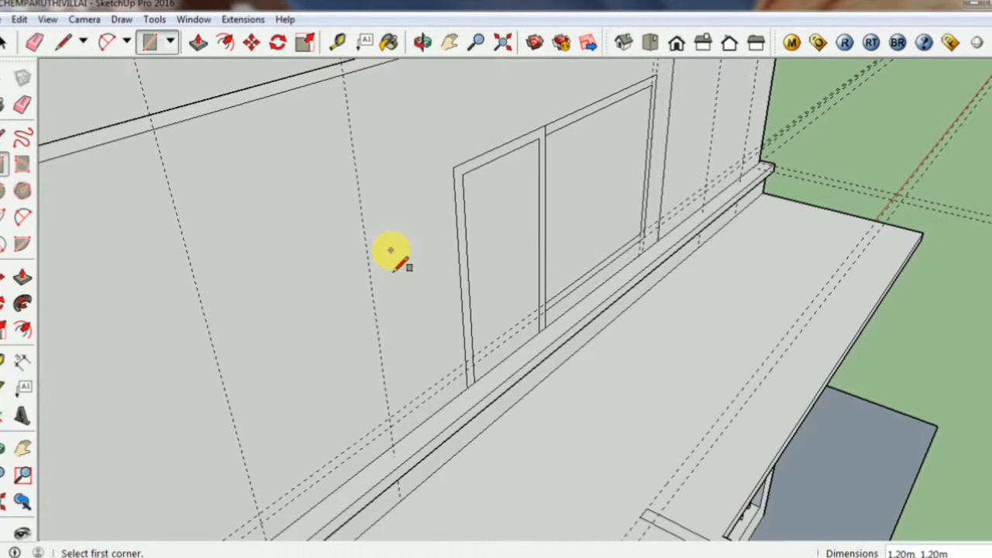
Erase the two vertical guides beside the door outline and the horizontal guides crossing the lower part of the door and window frames.
middle_drag(391, 250, 166, 88)
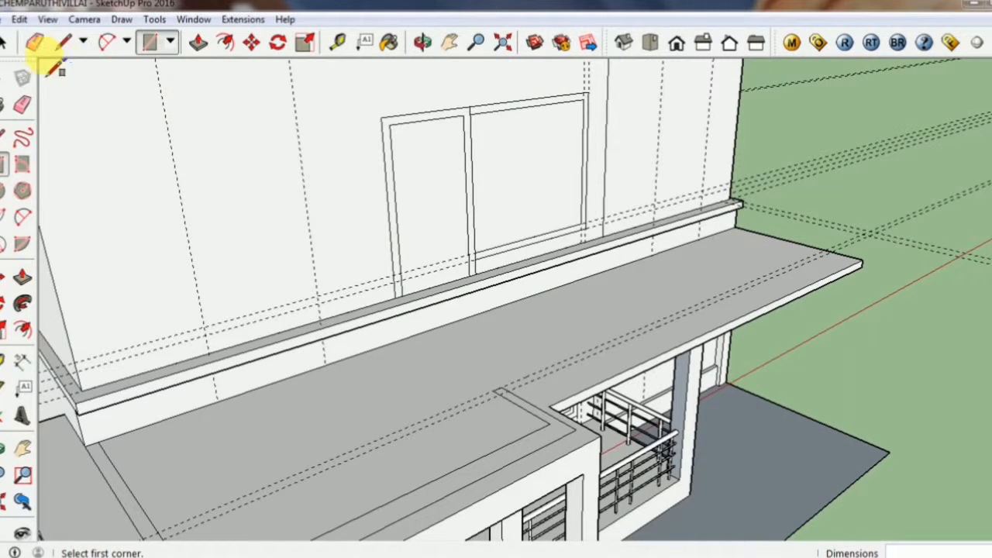
click(34, 43)
mouse_move(593, 271)
middle_down()
mouse_move(451, 230)
mouse_move(372, 228)
middle_up()
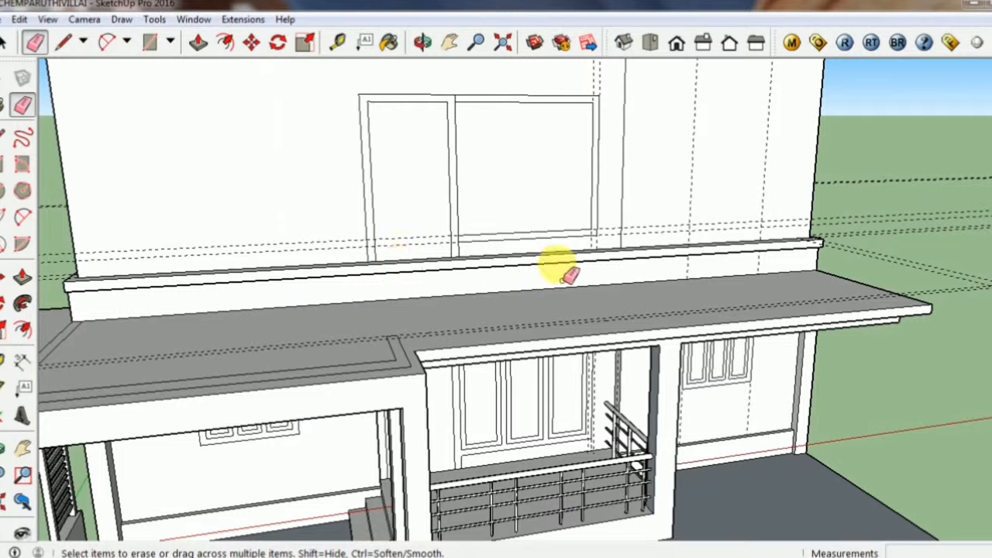
middle_drag(568, 284, 384, 248)
drag(375, 235, 425, 243)
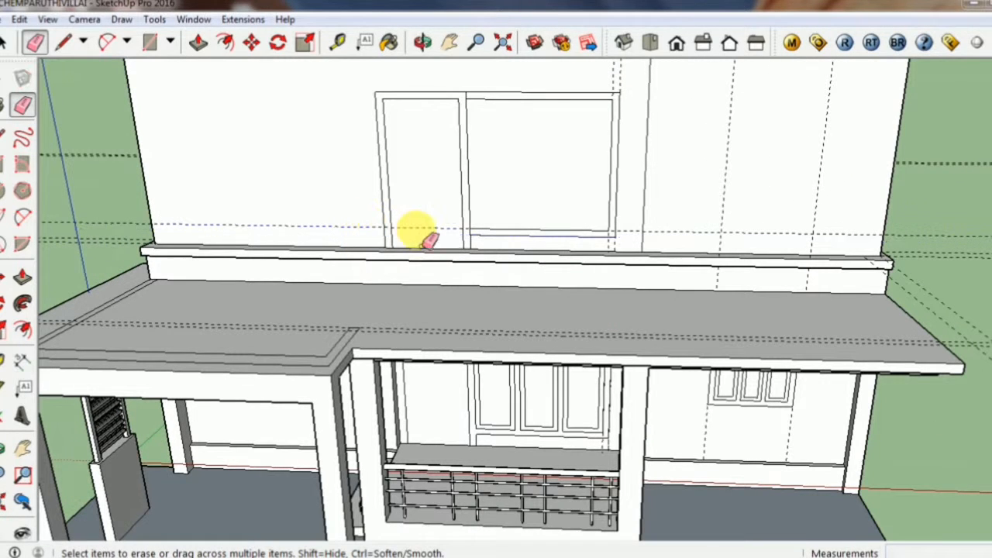
Erase the leftover vertical guides below the window, the short edge joining its lower frame corners and the vertical wall line beside it.
scroll(446, 236, up, 4)
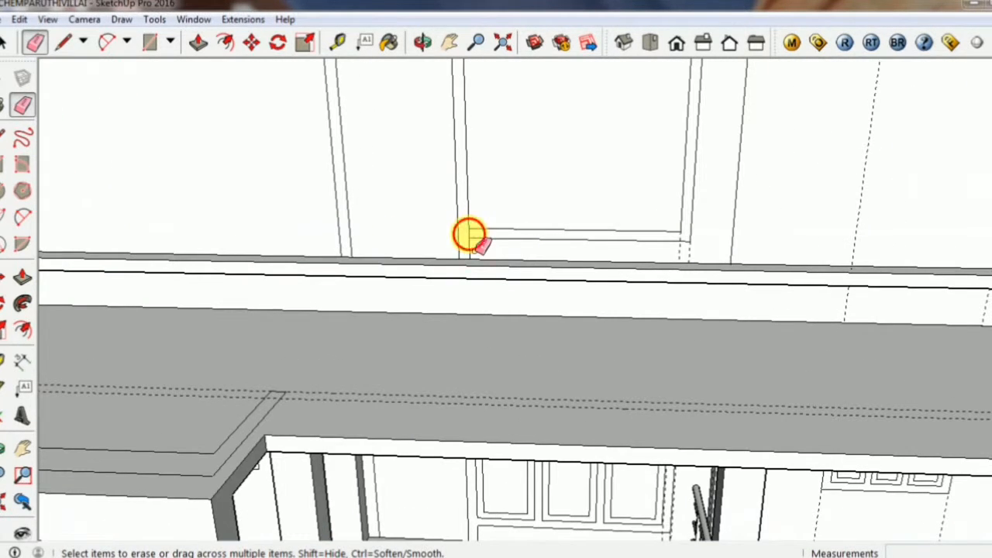
scroll(682, 240, up, 2)
scroll(701, 261, down, 4)
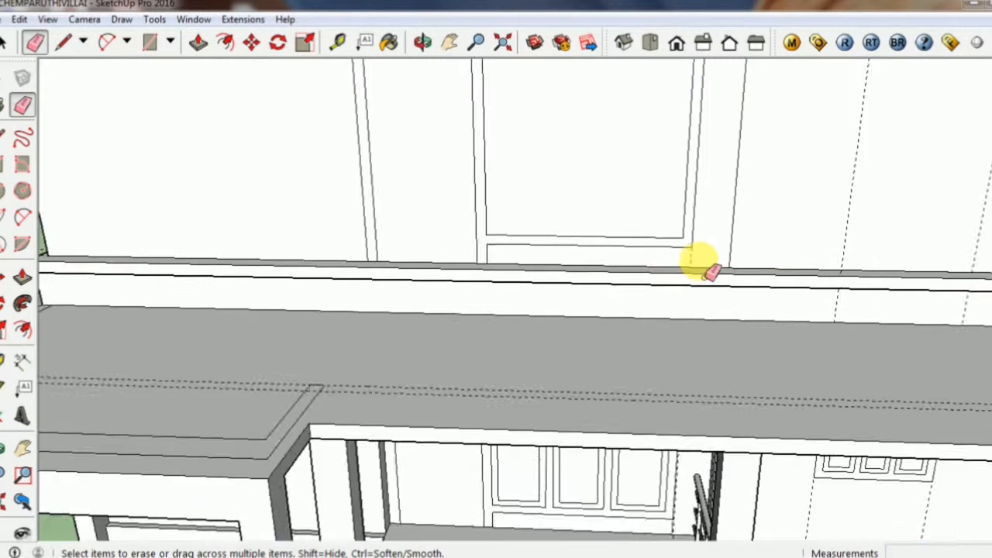
scroll(743, 232, down, 2)
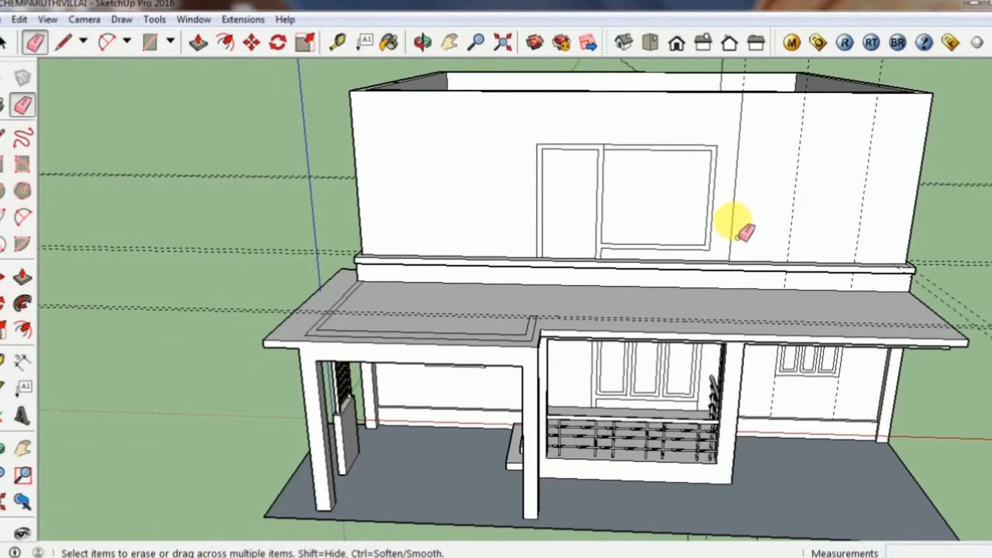
middle_drag(704, 271, 682, 266)
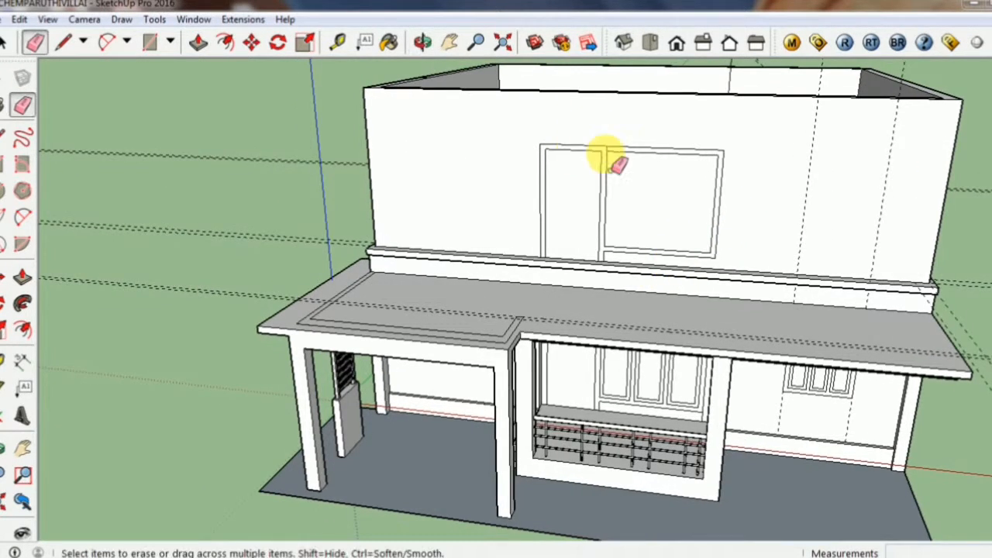
Try a 1.20 m by about 1.69 m window rectangle between the two remaining vertical guides on the upper wall, and undo it.
scroll(612, 159, up, 3)
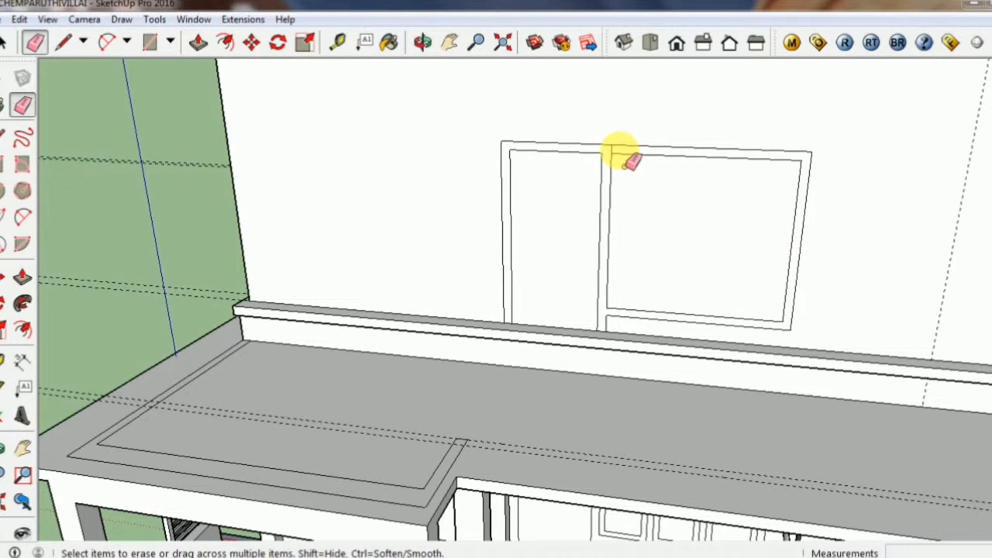
scroll(658, 160, down, 6)
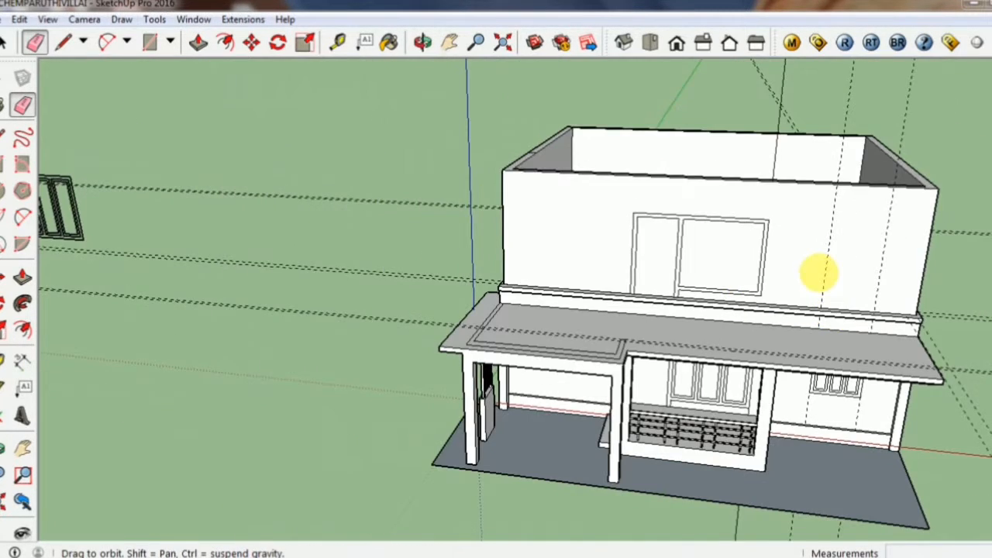
middle_drag(819, 272, 737, 195)
click(155, 42)
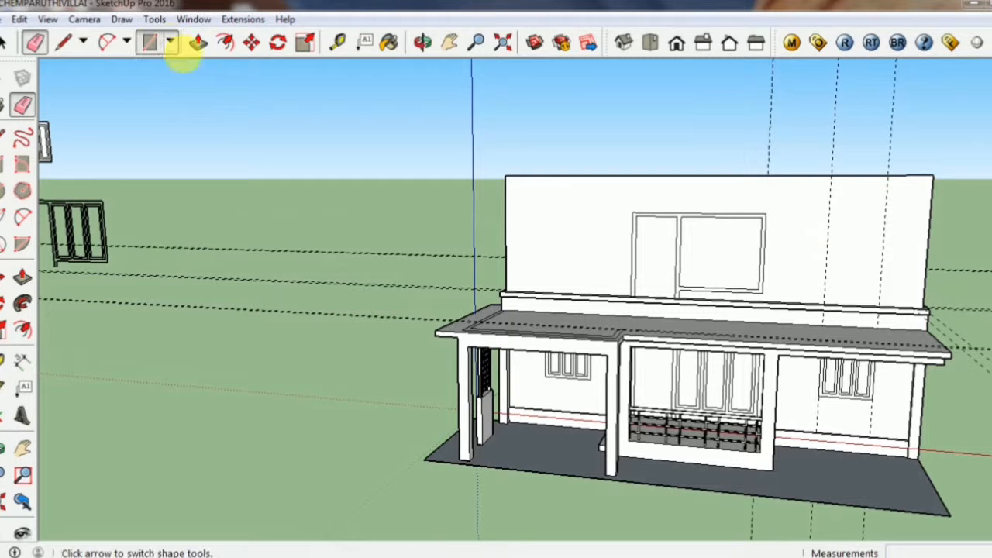
scroll(808, 195, up, 3)
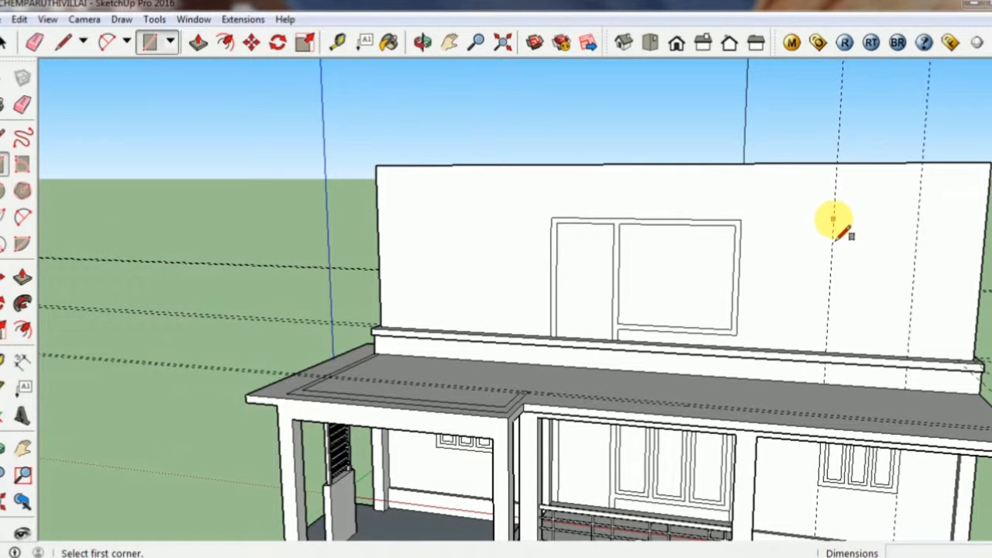
click(832, 220)
click(910, 329)
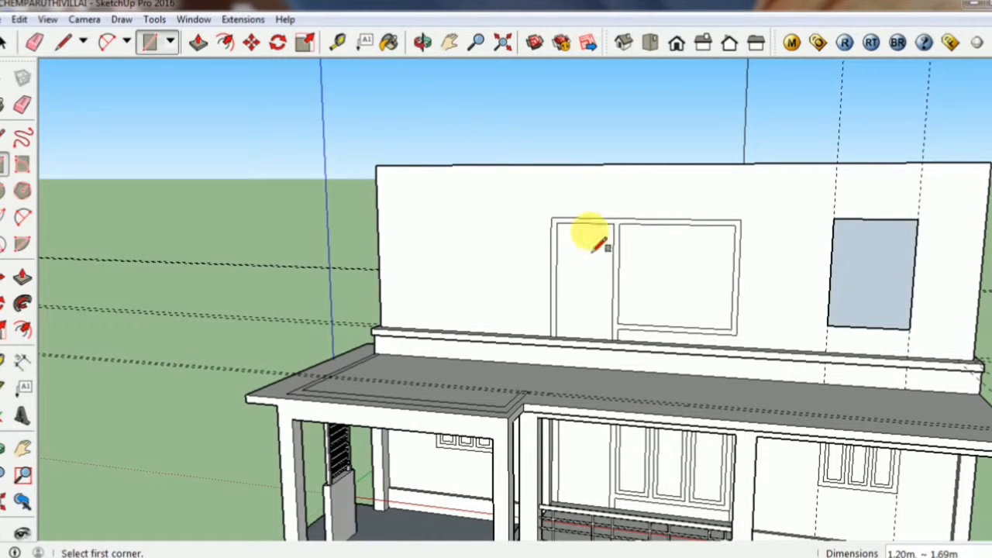
middle_drag(602, 245, 766, 333)
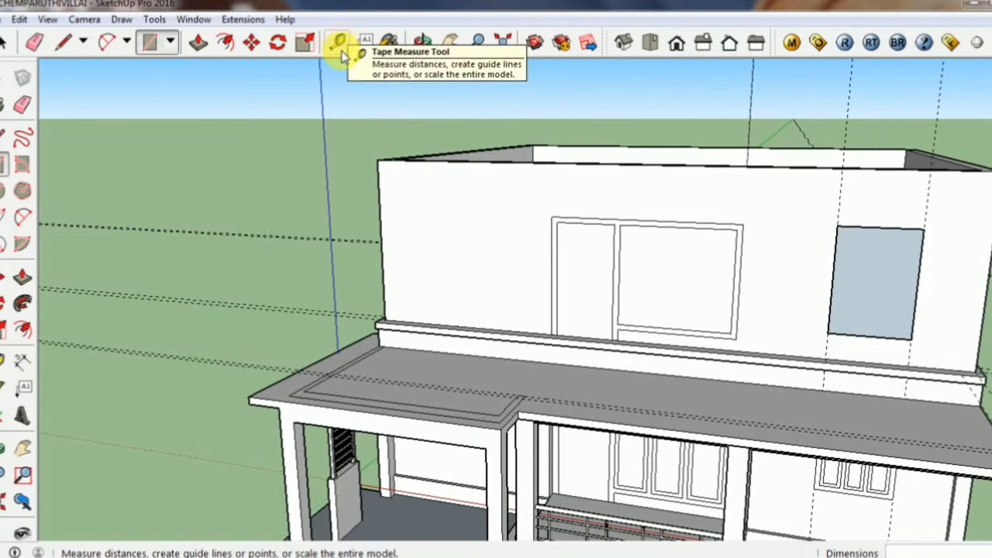
key(ctrl+z)
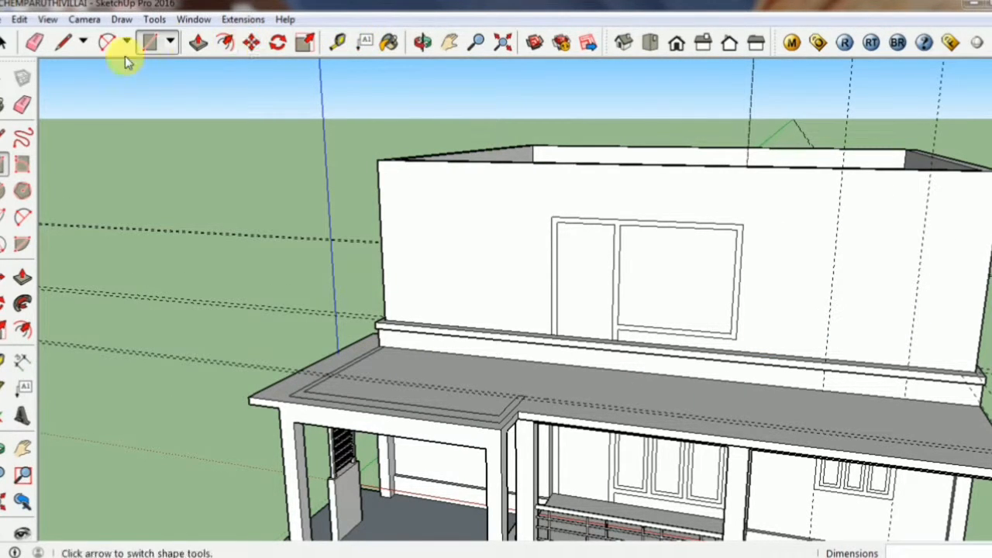
Add horizontal guides level with the window frame's inner head and, about 1.72 m lower, with its inner bottom edge.
click(338, 42)
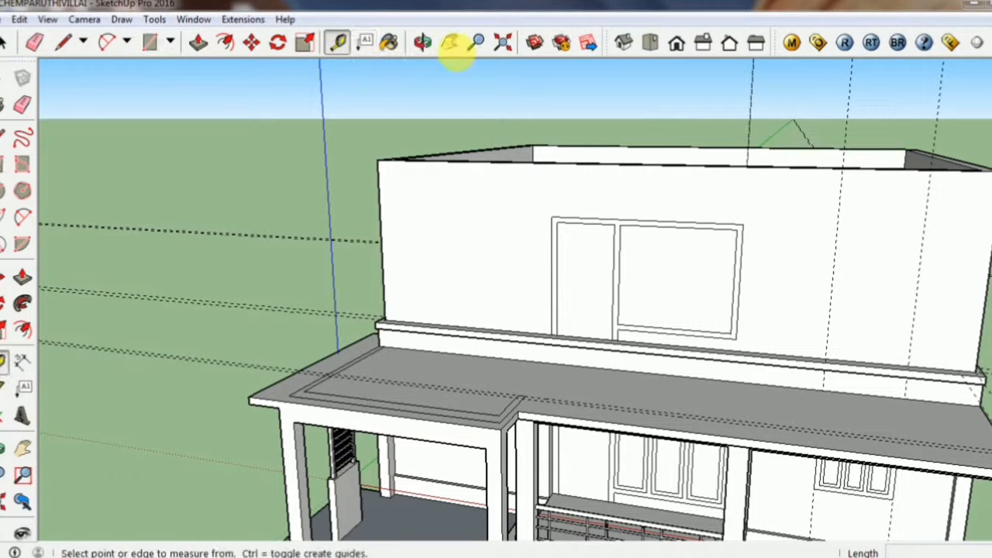
click(451, 44)
drag(480, 183, 549, 317)
scroll(558, 317, up, 3)
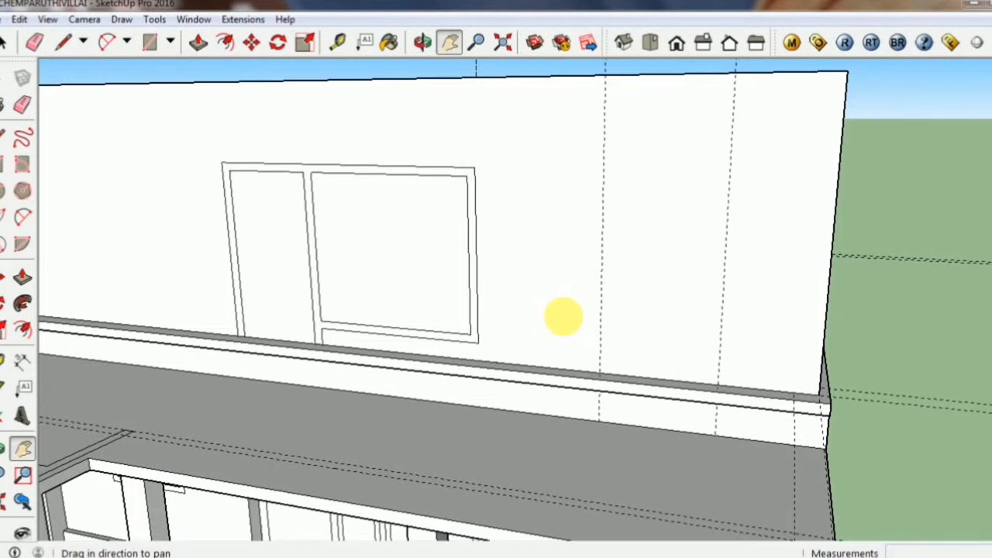
click(463, 338)
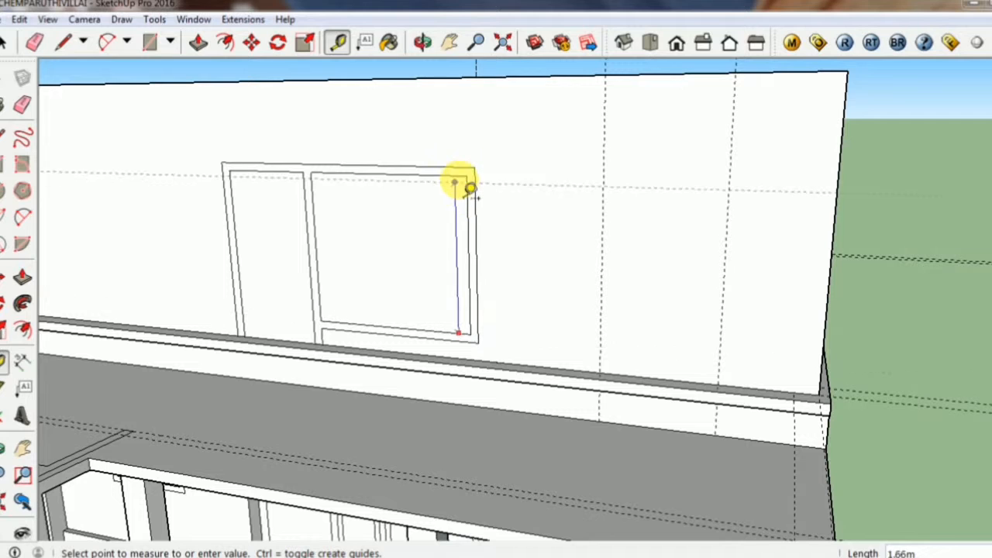
click(463, 214)
click(504, 178)
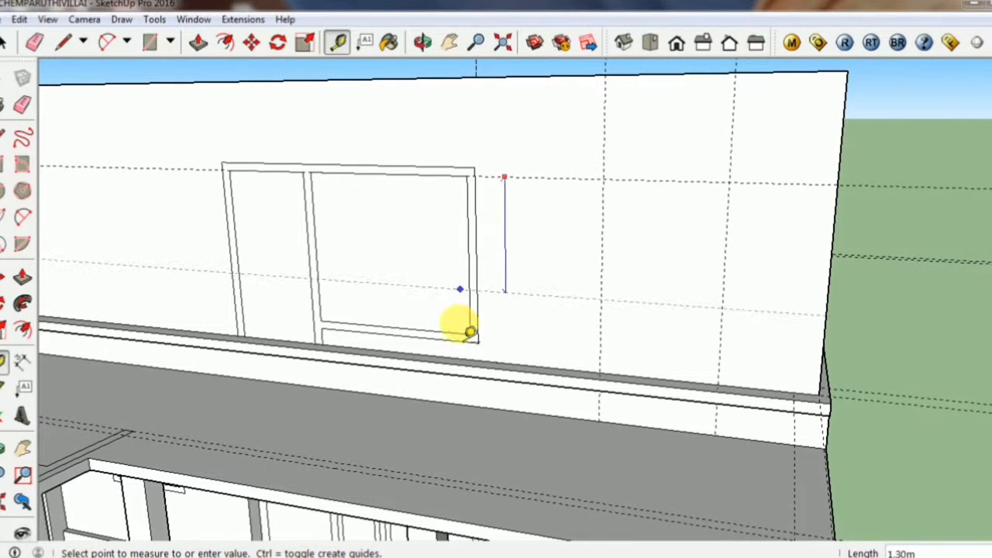
click(618, 257)
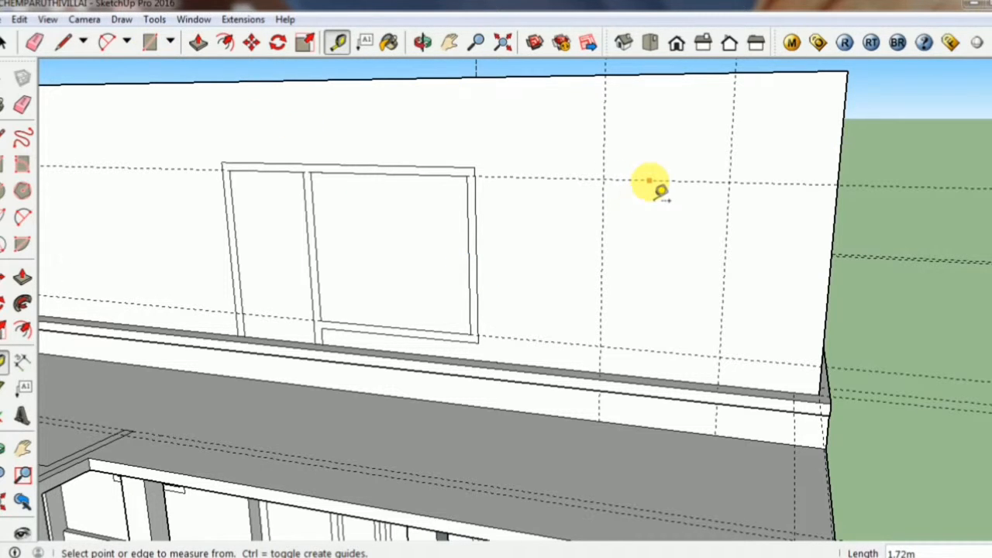
Add a horizontal guide about 0.09 m higher, level with the window frame's outer head, and another 1.2 m below it.
click(649, 180)
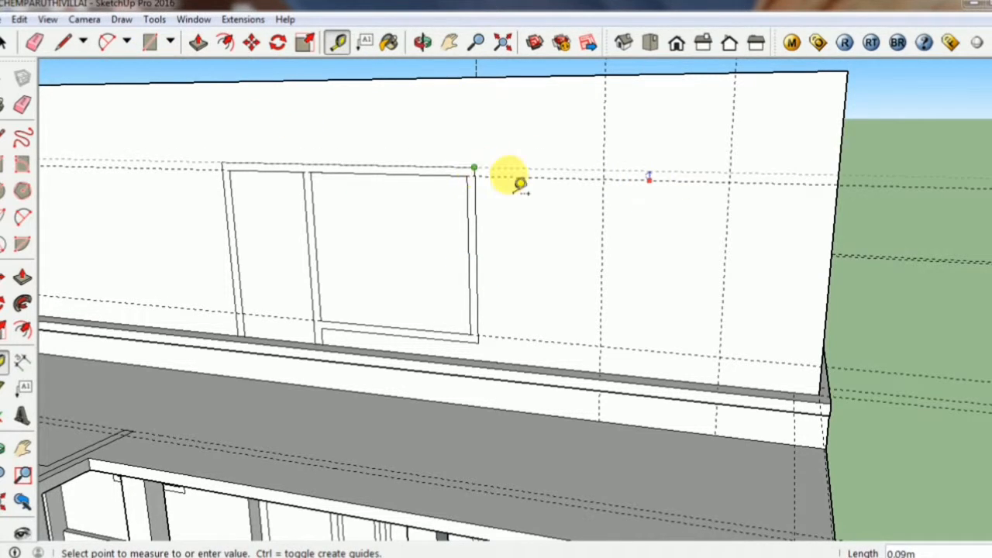
click(519, 184)
click(678, 172)
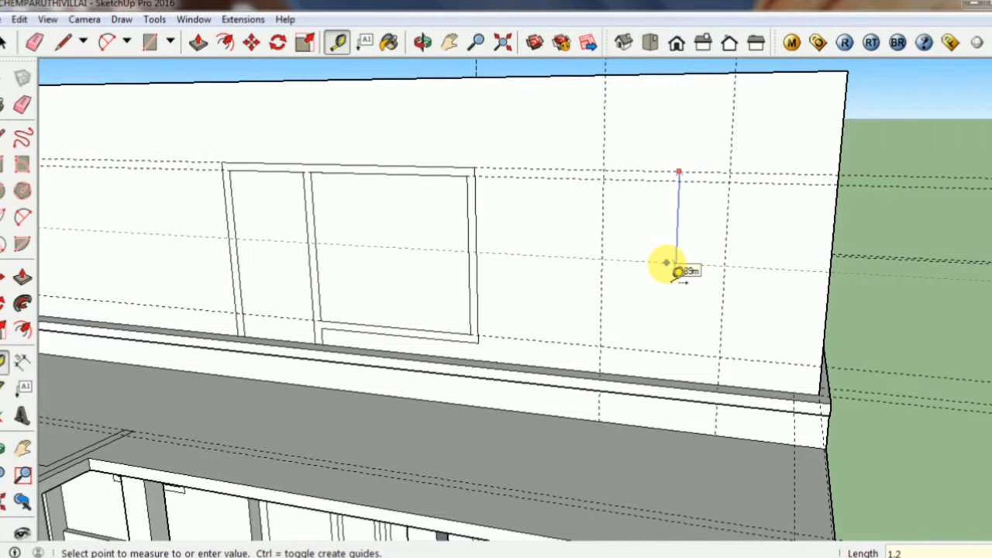
click(678, 271)
Try to draw a 1.20 m by about 1.18 m window rectangle between the vertical guides, starting from the highest horizontal guide.
click(150, 42)
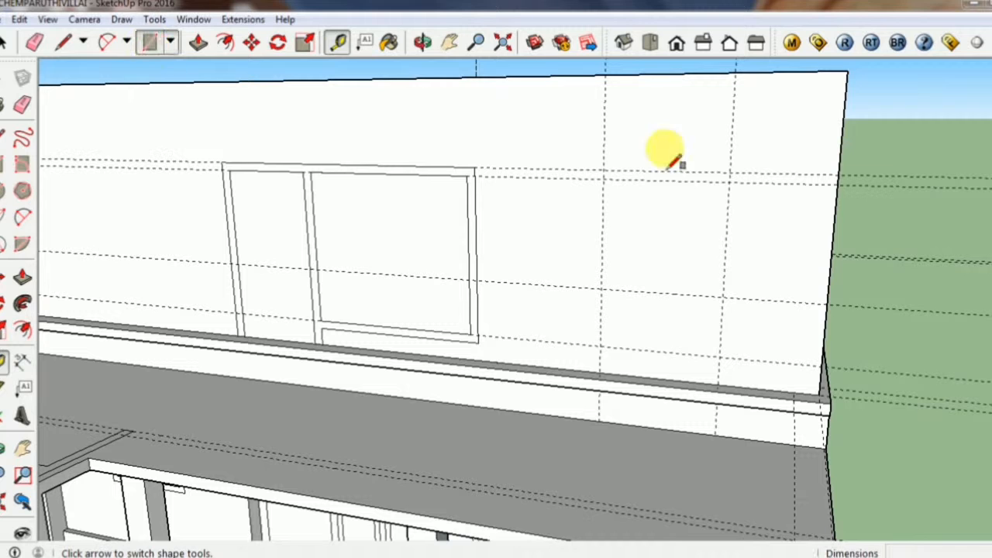
click(604, 171)
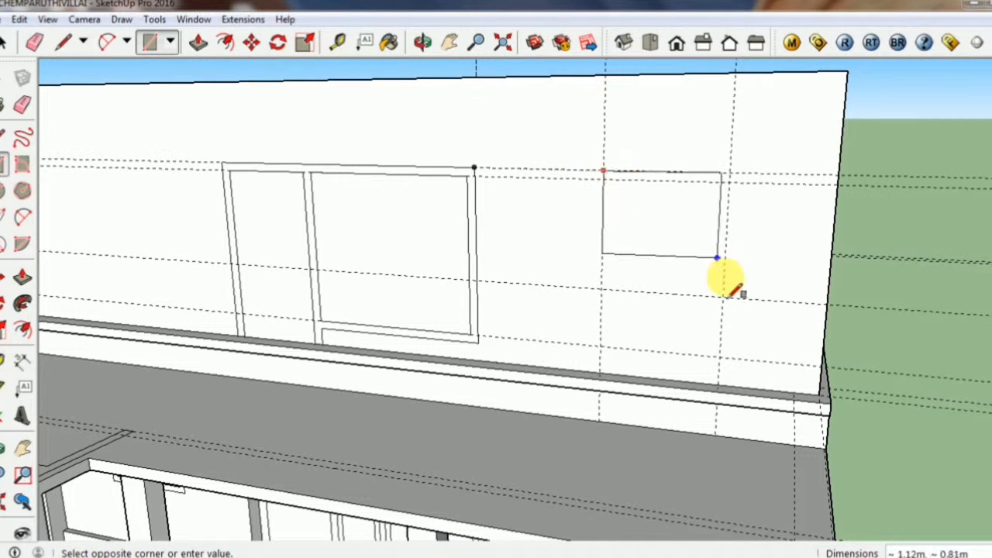
scroll(725, 299, up, 6)
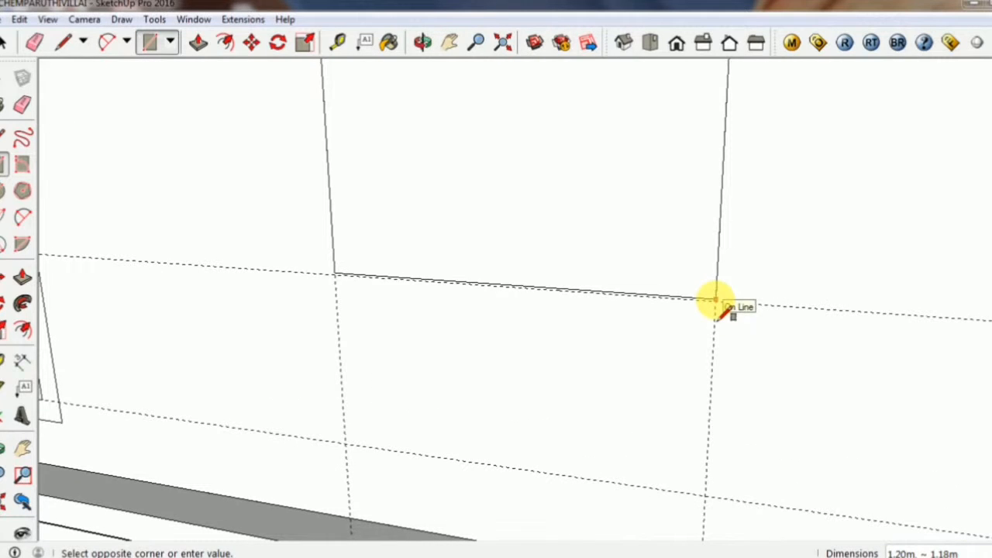
click(715, 301)
scroll(682, 255, down, 5)
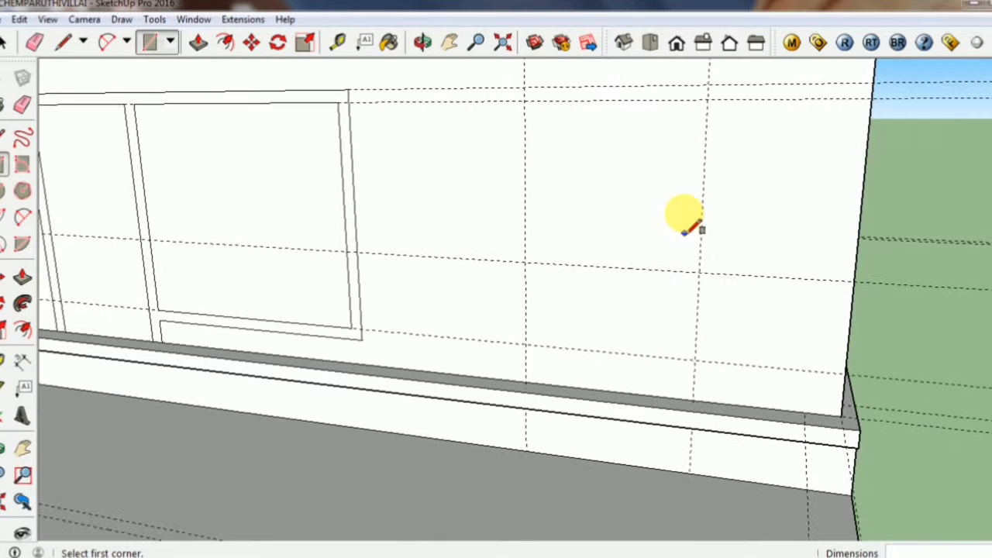
scroll(680, 217, down, 2)
scroll(690, 183, down, 4)
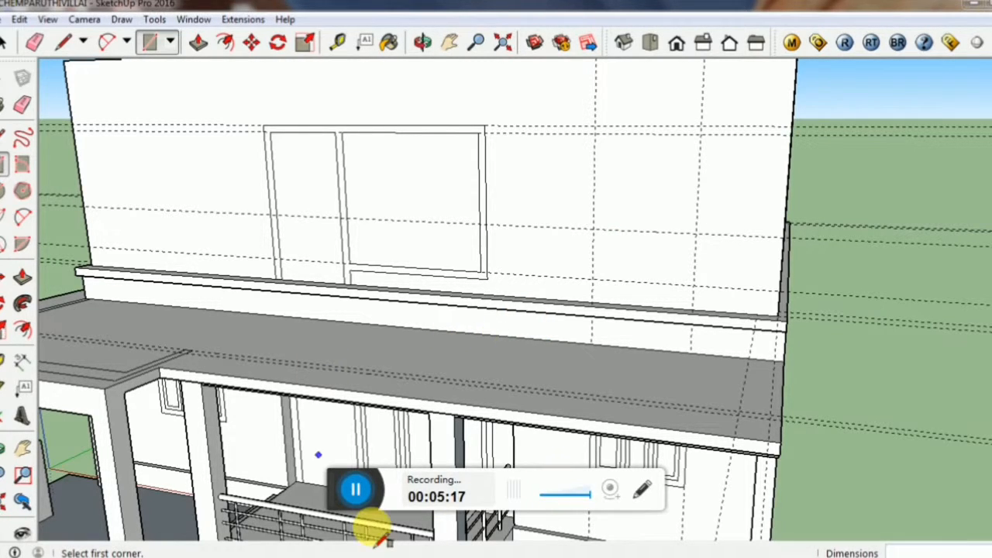
click(358, 490)
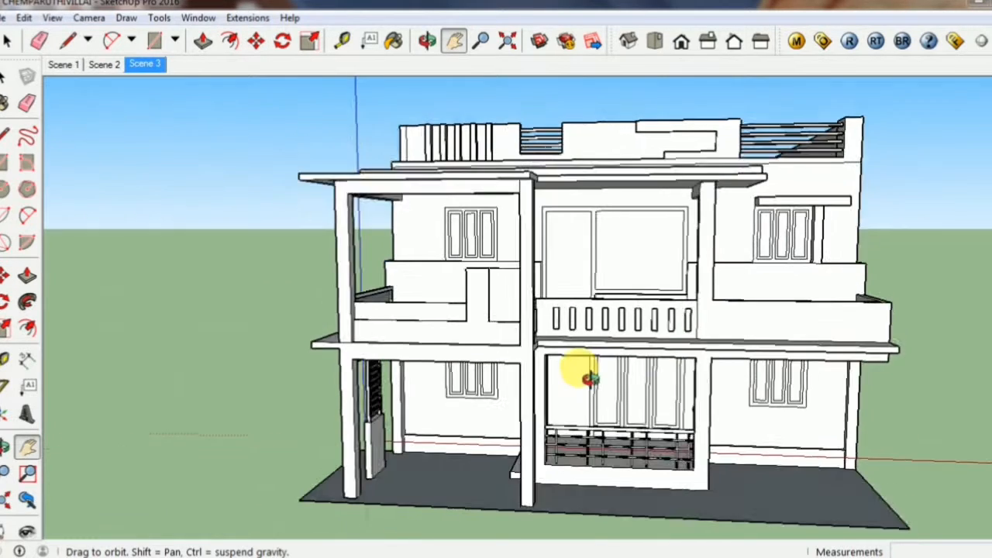
Push the three panes of the upper floor's right-hand window about 0.23 m into the wall.
drag(571, 383, 553, 348)
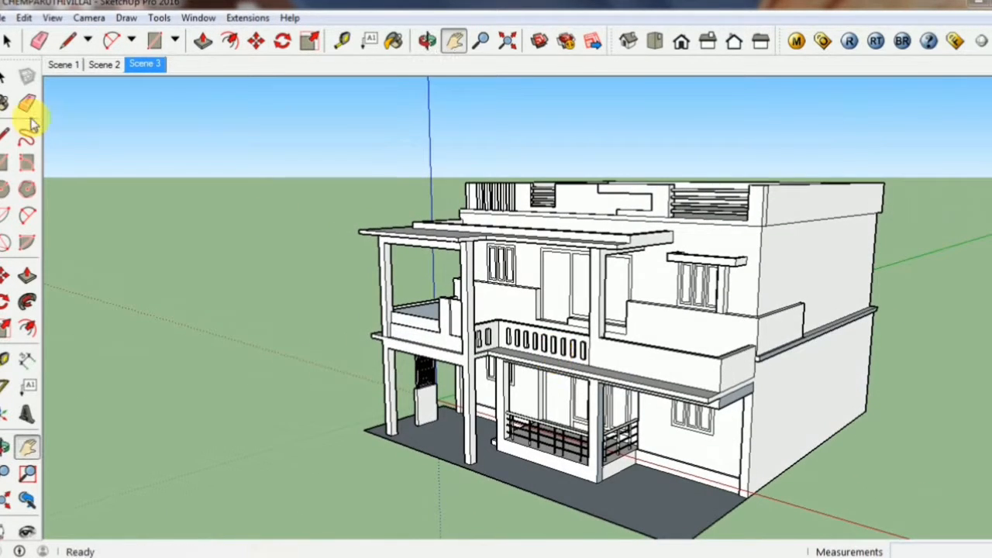
click(204, 41)
scroll(705, 325, up, 6)
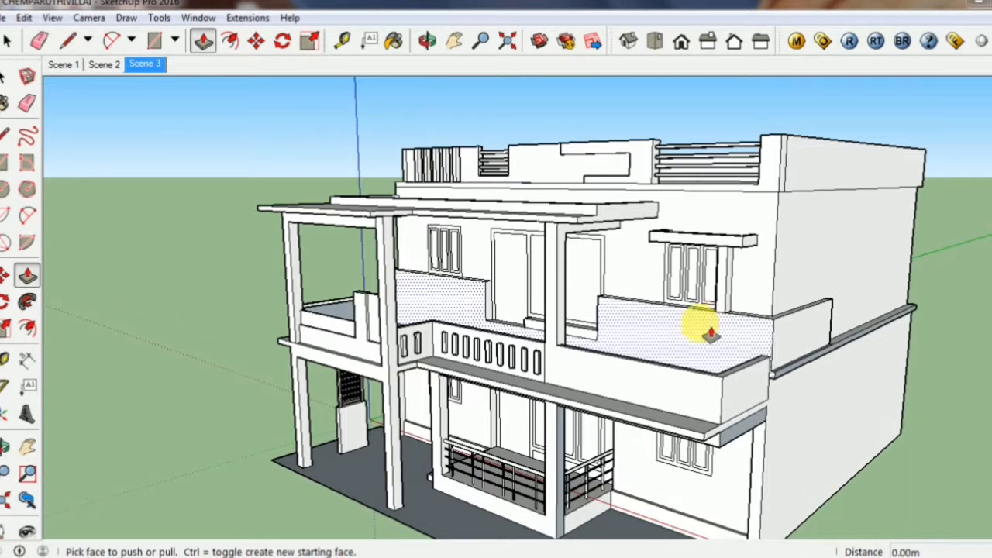
scroll(694, 290, up, 4)
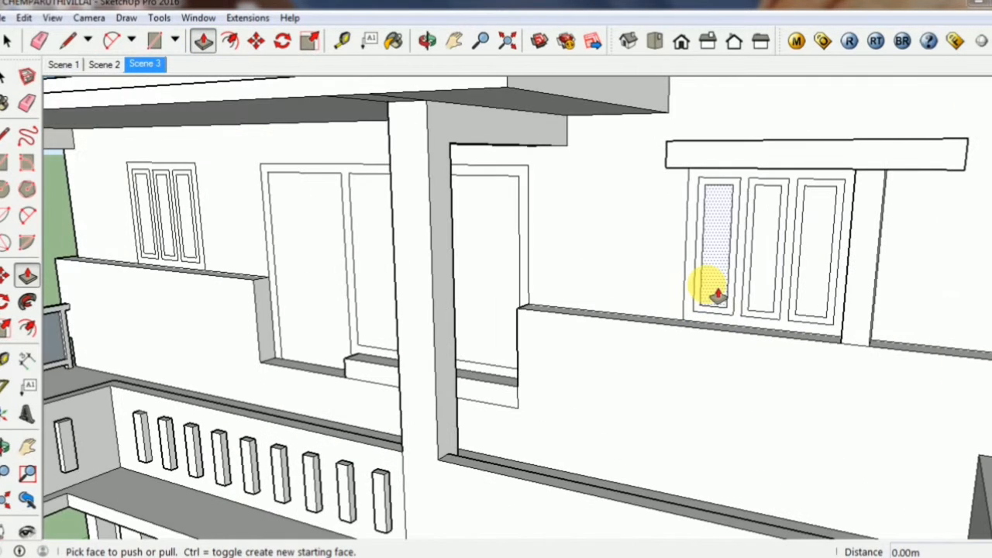
click(721, 289)
click(719, 227)
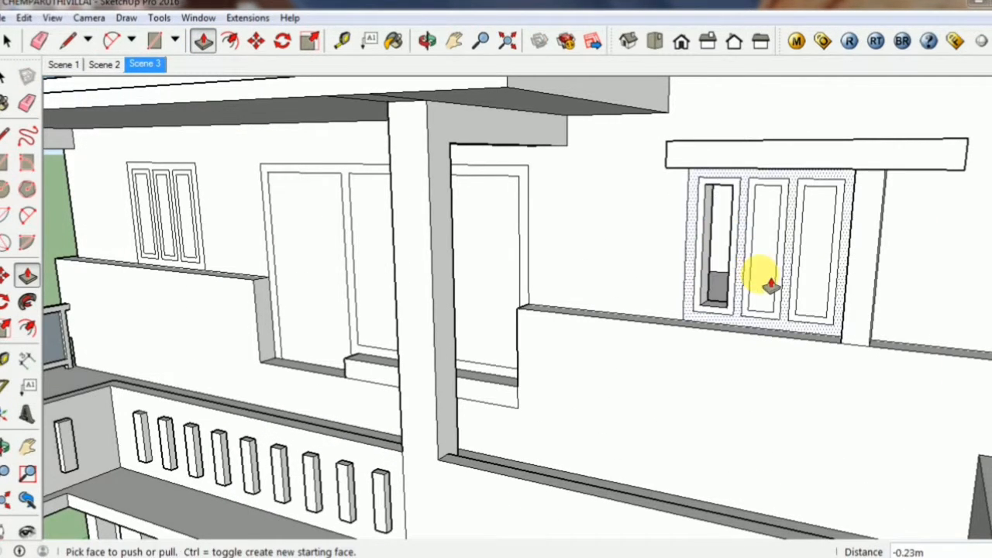
click(768, 243)
click(783, 244)
click(819, 248)
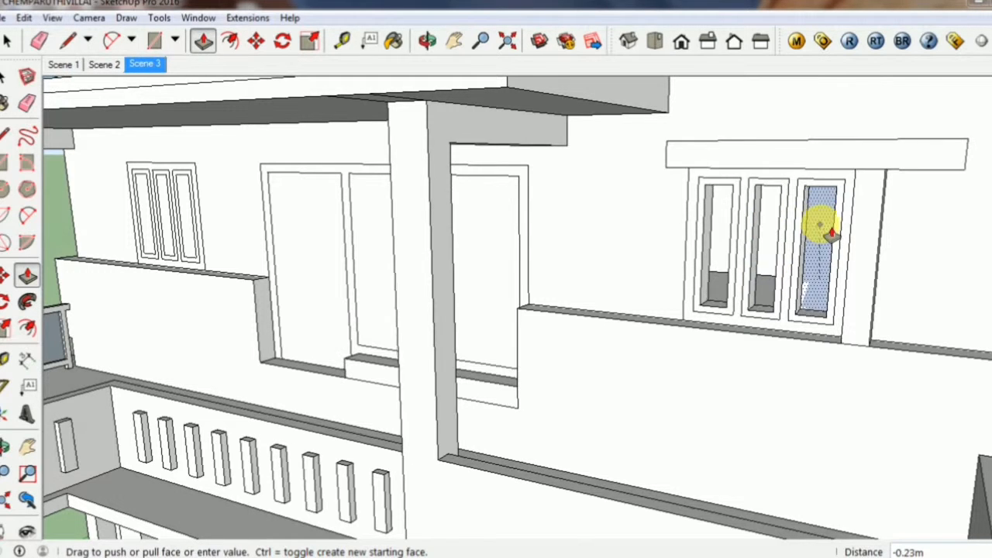
click(820, 224)
Try to push in the left and middle panes of the upper floor's left-hand window, and undo these pushes.
middle_drag(228, 227, 210, 237)
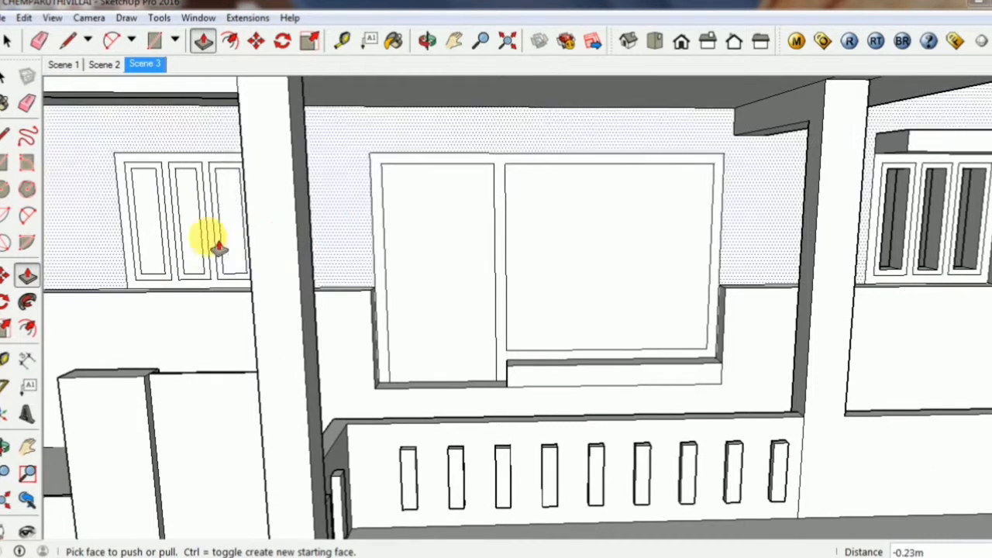
click(197, 241)
click(200, 221)
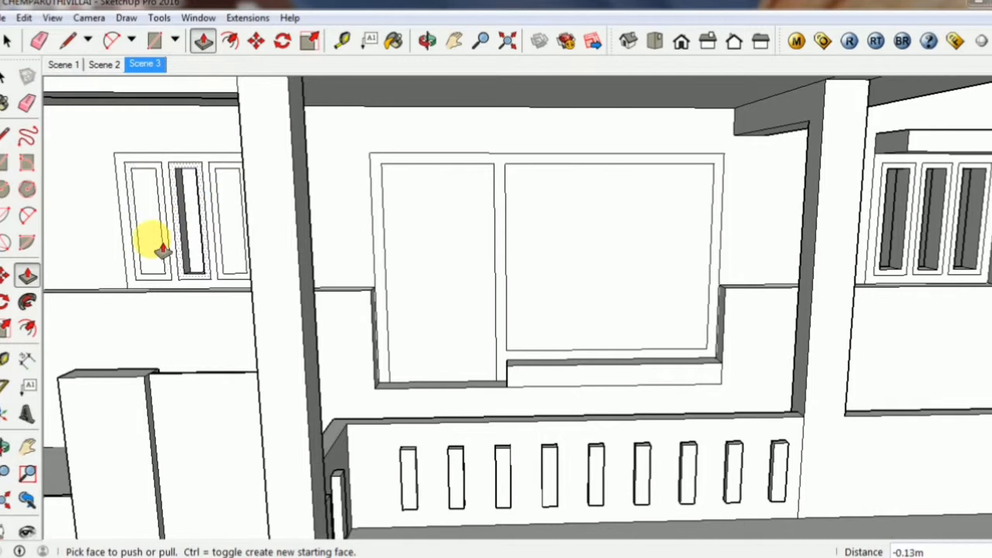
click(161, 227)
click(146, 248)
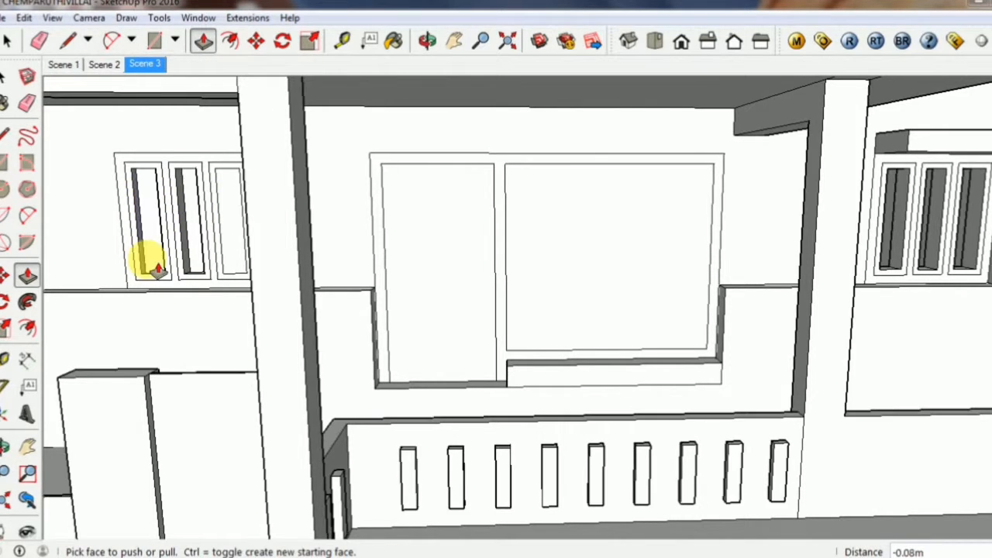
middle_drag(146, 261, 204, 261)
scroll(172, 273, up, 2)
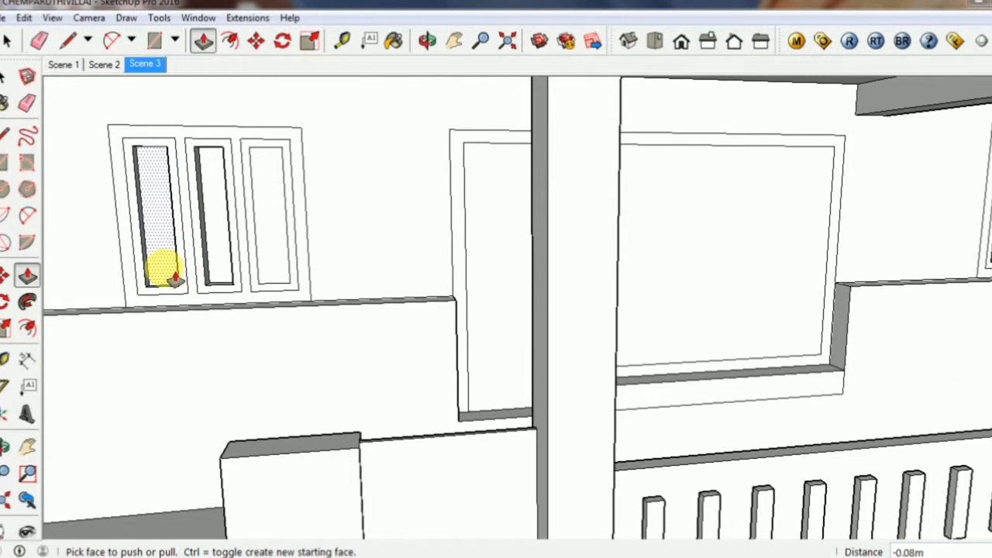
key(Escape)
click(175, 283)
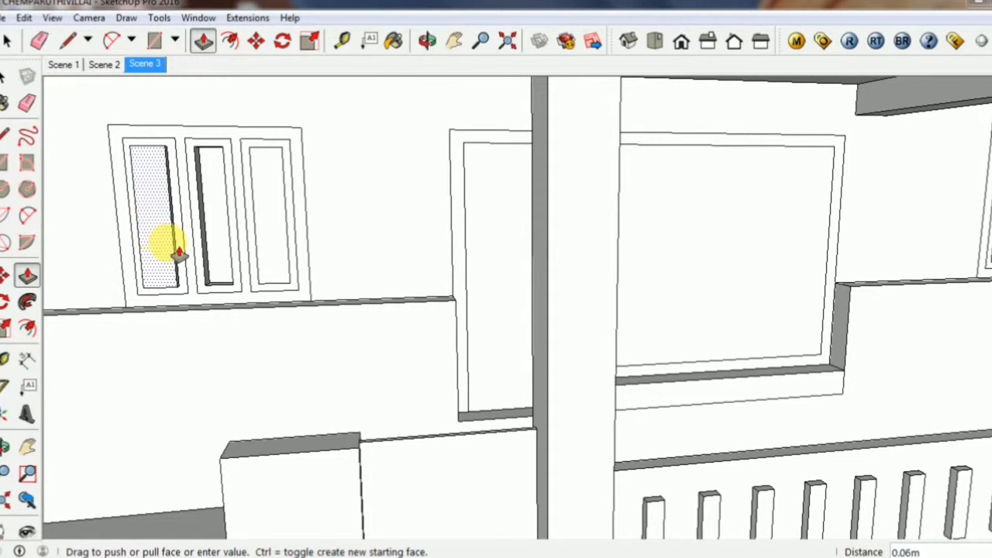
click(216, 246)
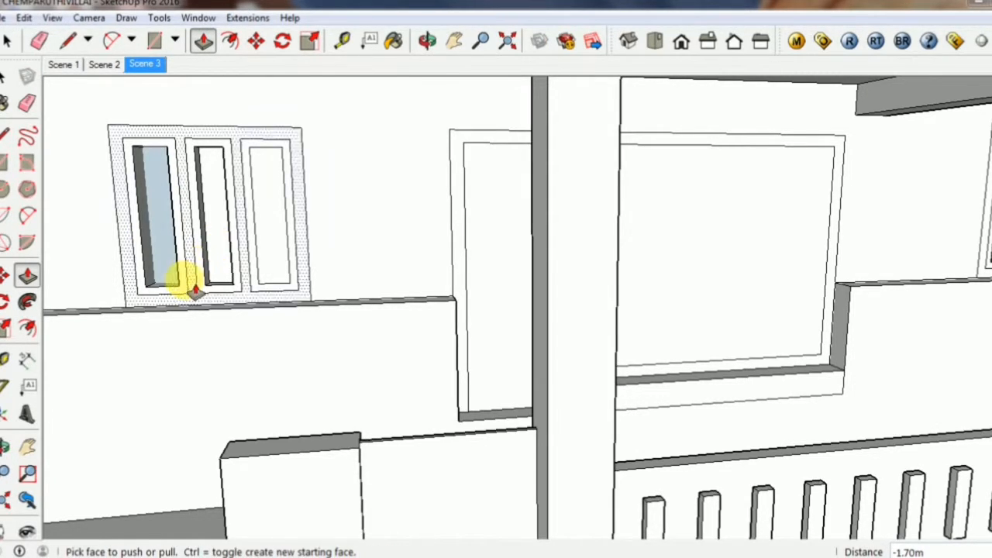
key(ctrl+z)
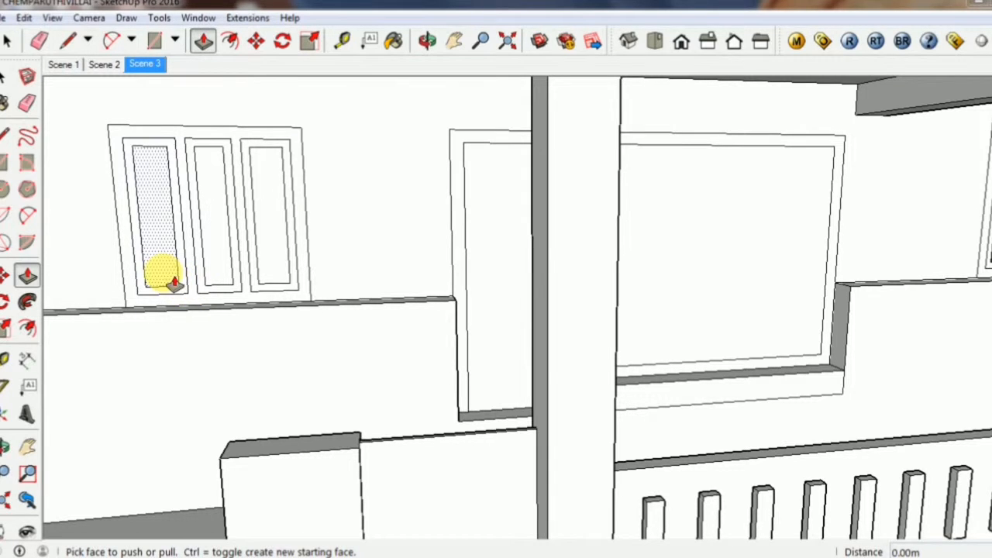
Push the three panes of the upper floor's left-hand window about 0.11 m into the wall.
click(166, 277)
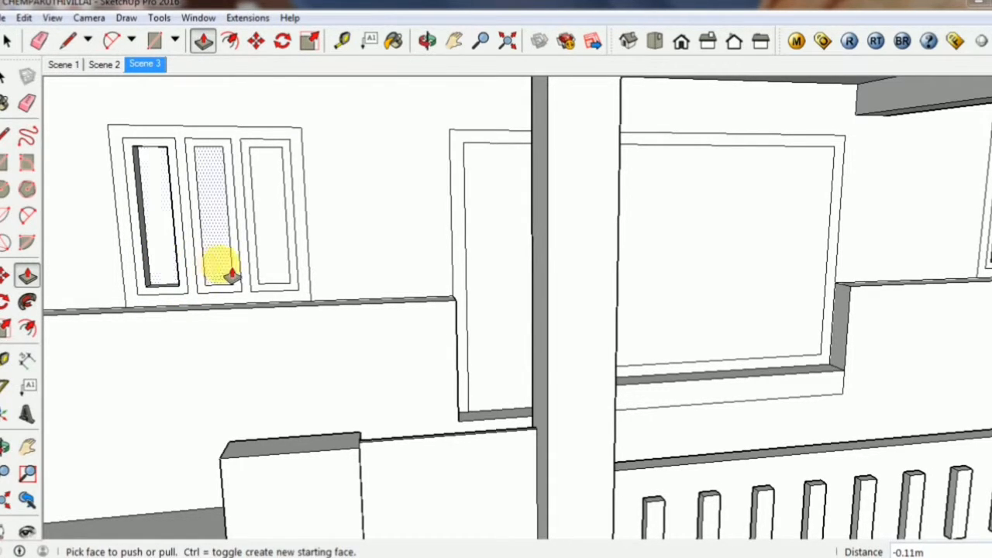
click(271, 256)
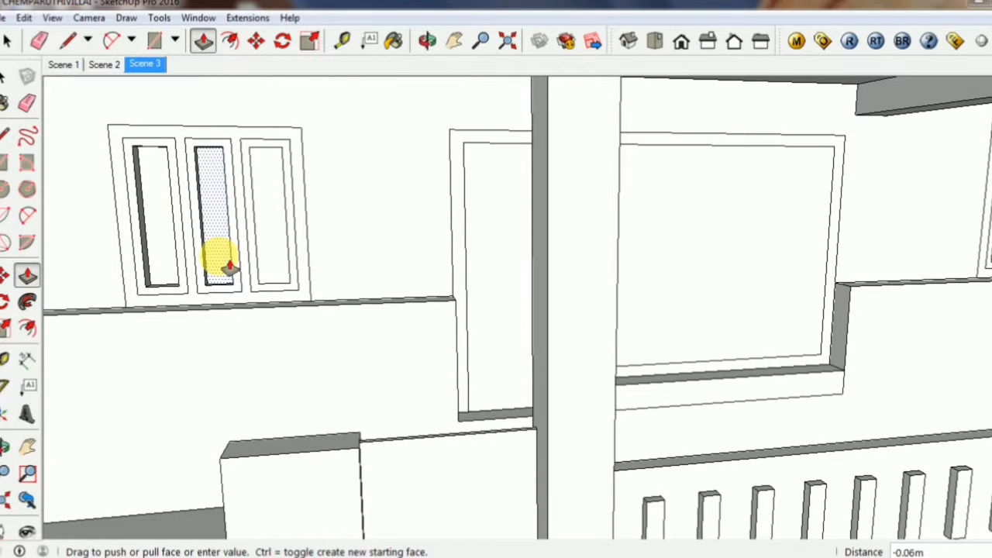
middle_drag(230, 267, 292, 276)
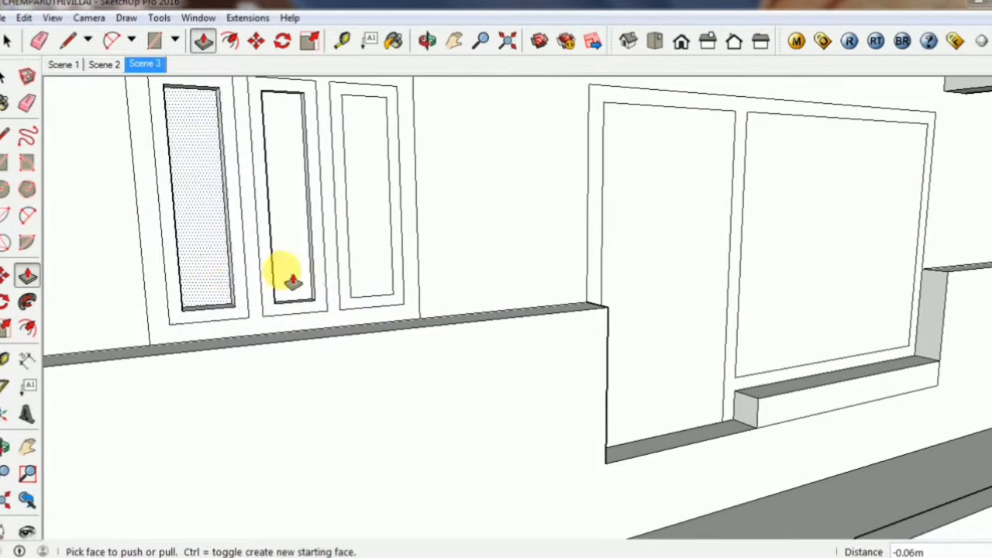
click(221, 284)
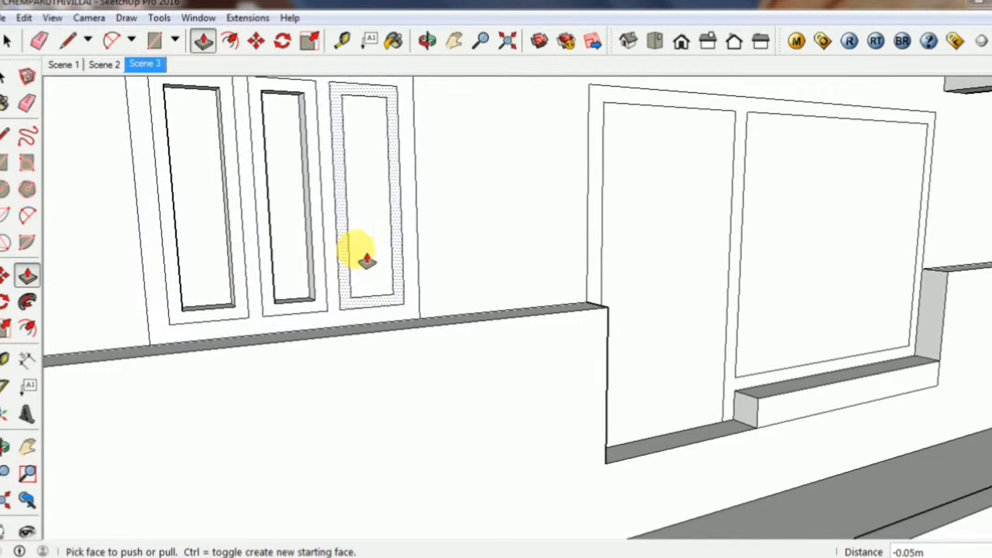
click(359, 259)
click(301, 274)
Push the right pane of the ground floor's left-hand window in through the wall to form an opening.
scroll(366, 290, down, 4)
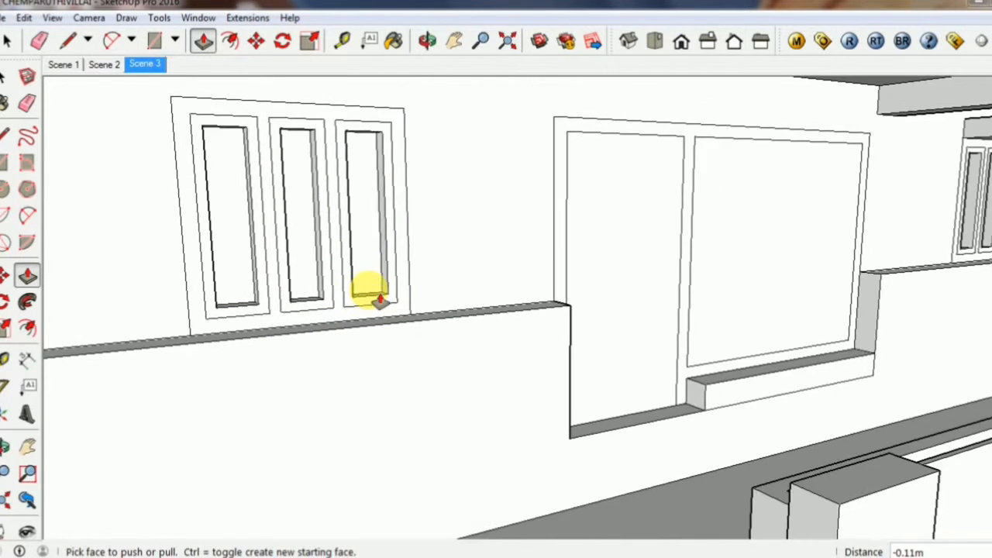
scroll(379, 262, down, 3)
scroll(432, 441, down, 3)
middle_drag(431, 441, 394, 377)
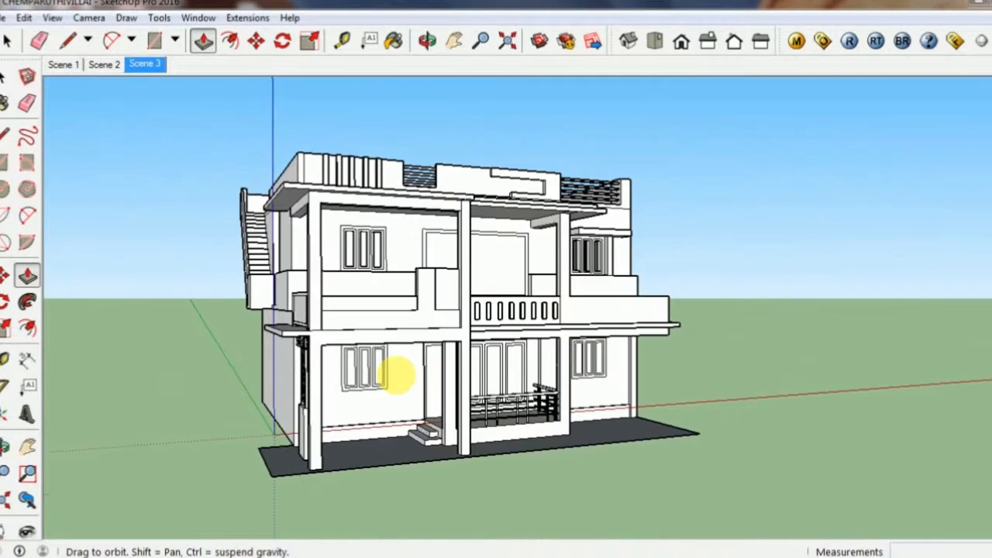
scroll(379, 380, up, 6)
scroll(386, 383, up, 3)
click(388, 381)
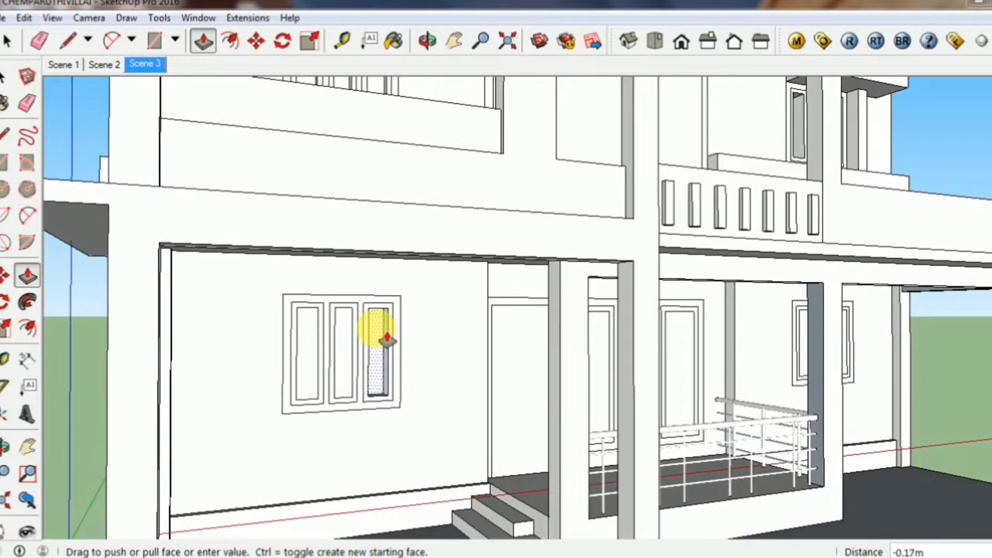
click(385, 332)
middle_drag(344, 377, 287, 392)
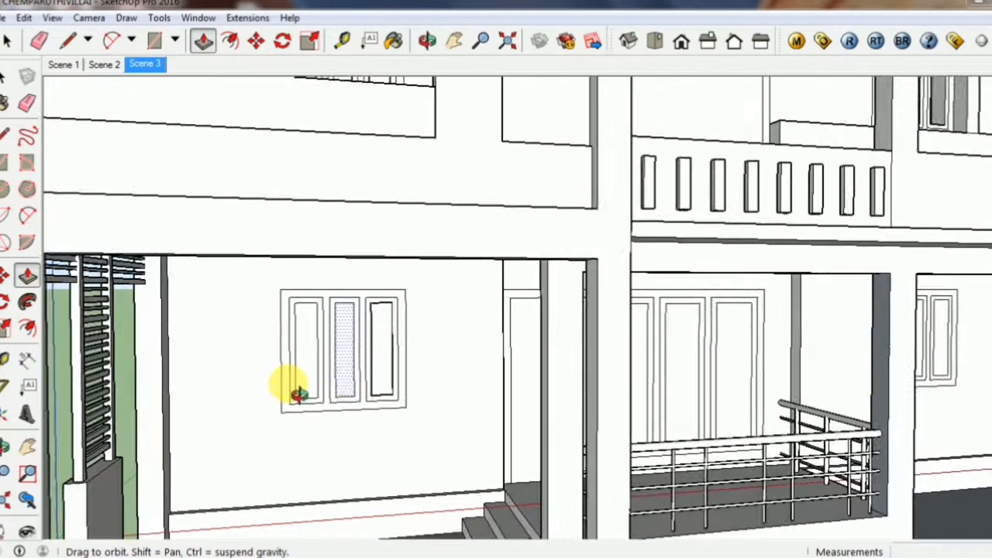
scroll(365, 380, up, 3)
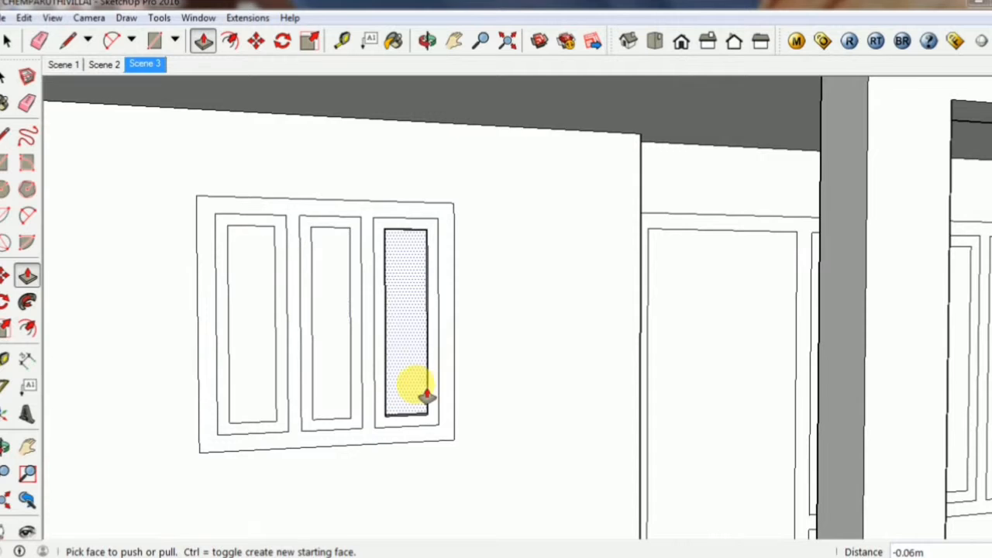
click(414, 388)
click(417, 306)
Push the middle and left panes of the same ground-floor window about 0.33 m inward.
click(332, 387)
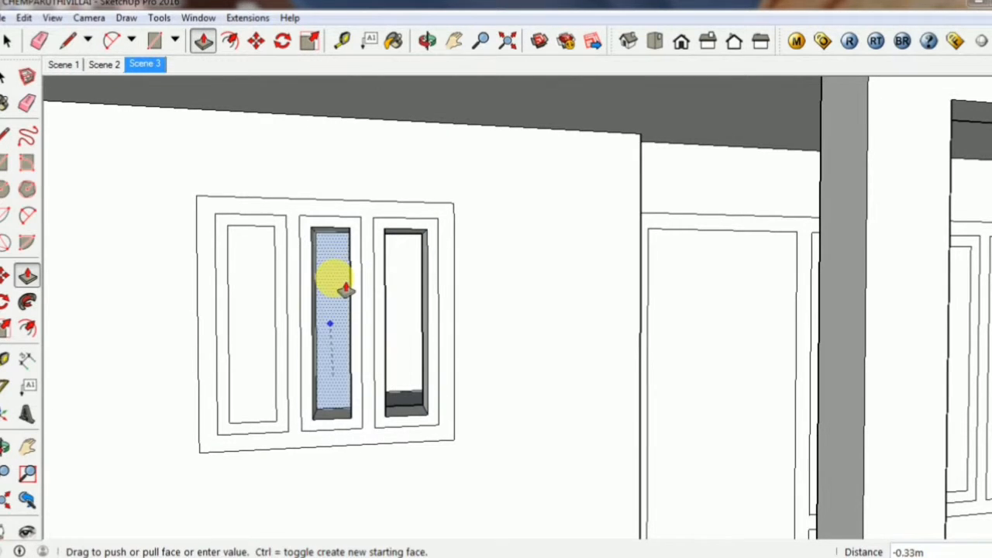
click(333, 267)
click(273, 388)
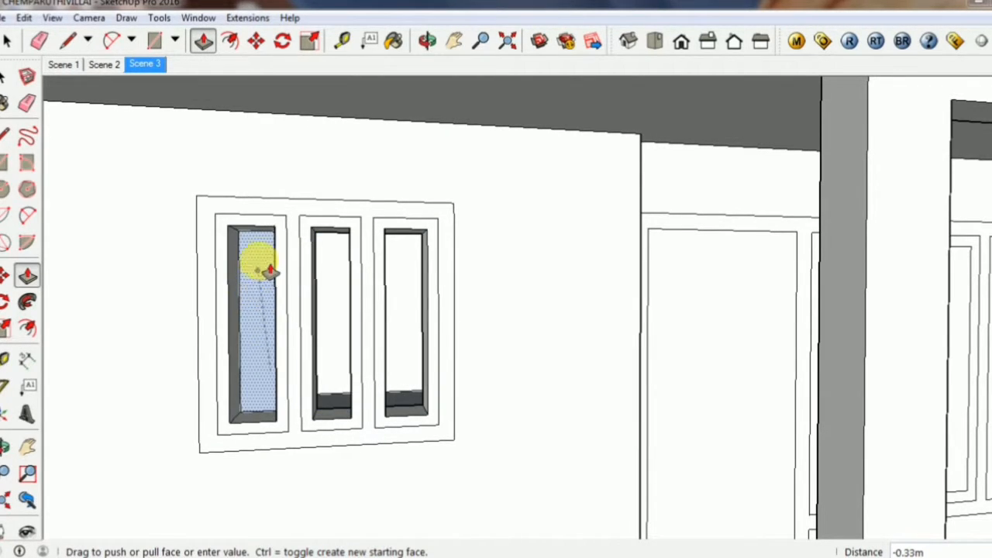
click(259, 267)
Push the three panes of the ground-floor window behind the porch railing inward to form openings.
scroll(279, 362, down, 4)
middle_drag(412, 417, 287, 465)
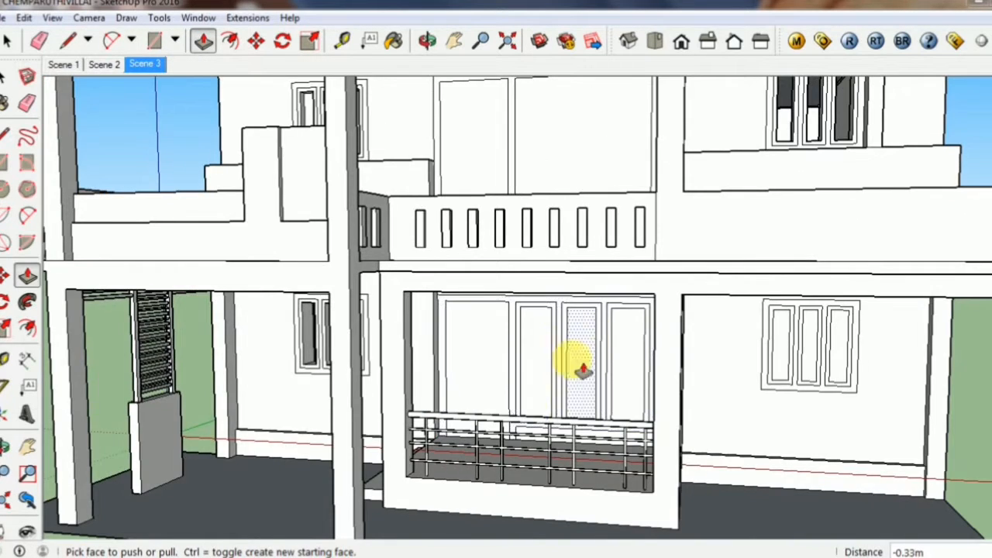
scroll(574, 360, up, 3)
click(522, 377)
click(524, 305)
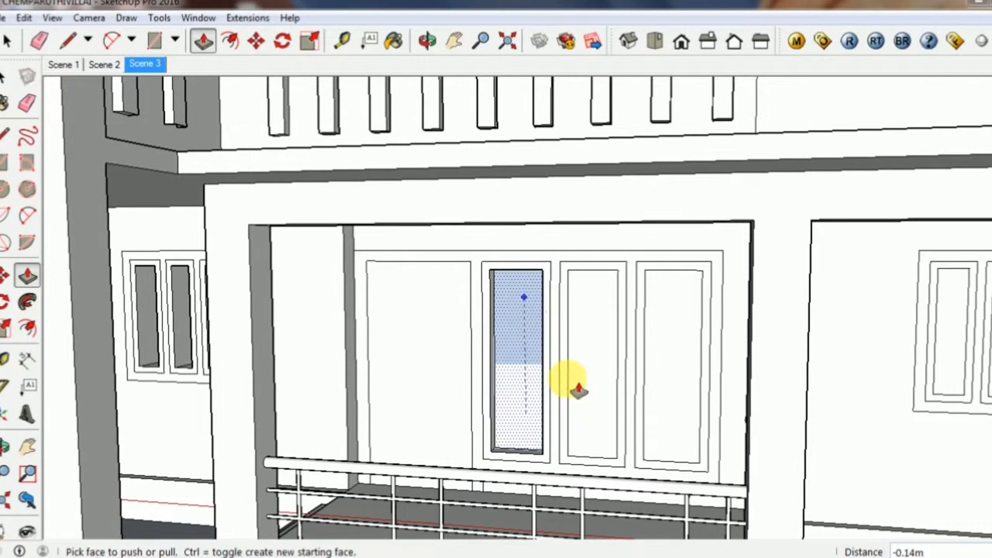
click(579, 388)
click(609, 321)
click(686, 343)
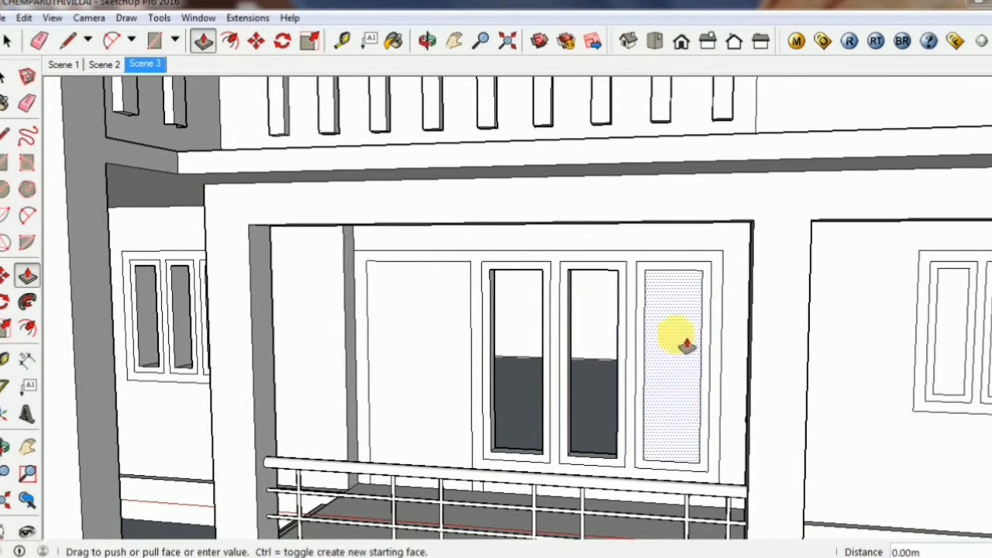
click(660, 310)
Try to fill the left opening of the porch window with a rectangle, start on the middle one, and undo the result.
click(155, 39)
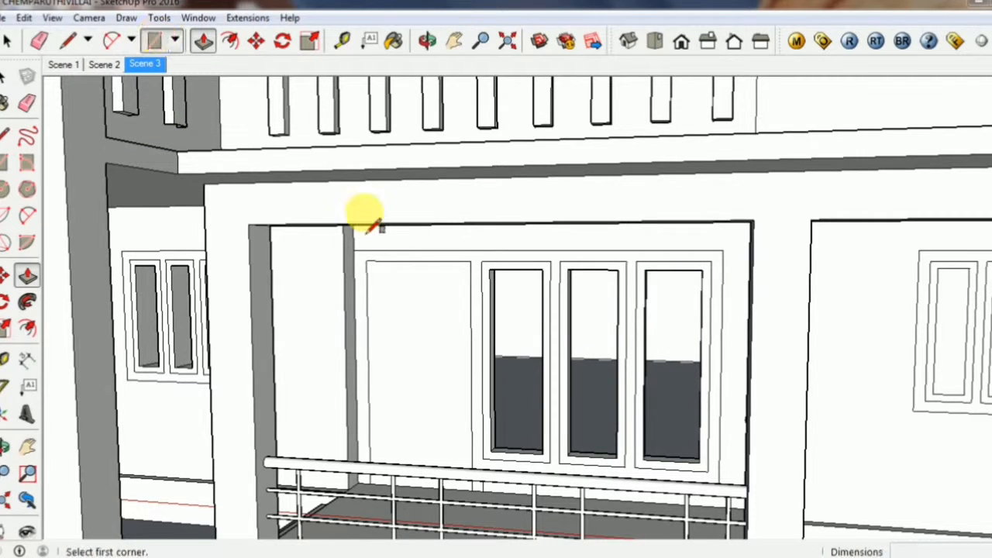
click(489, 270)
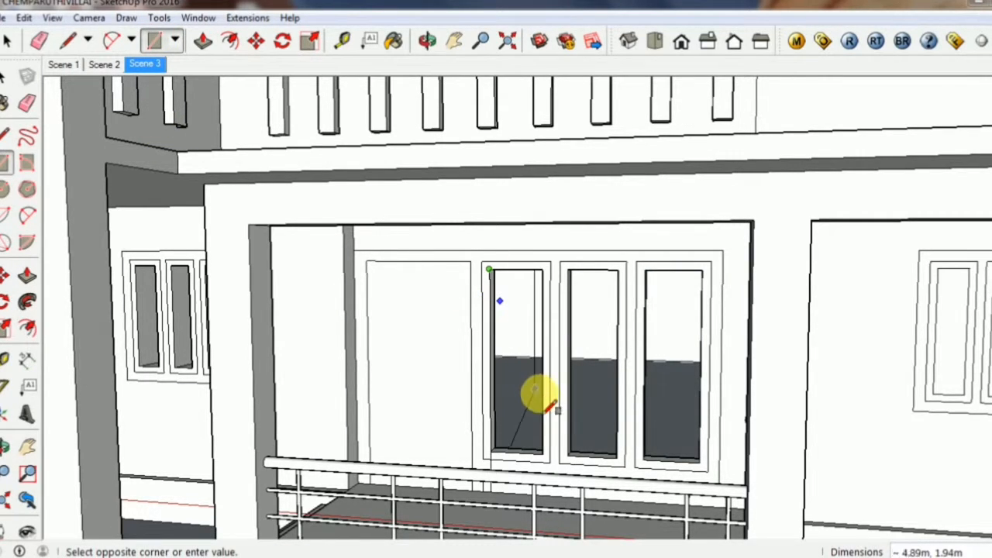
click(542, 394)
click(569, 270)
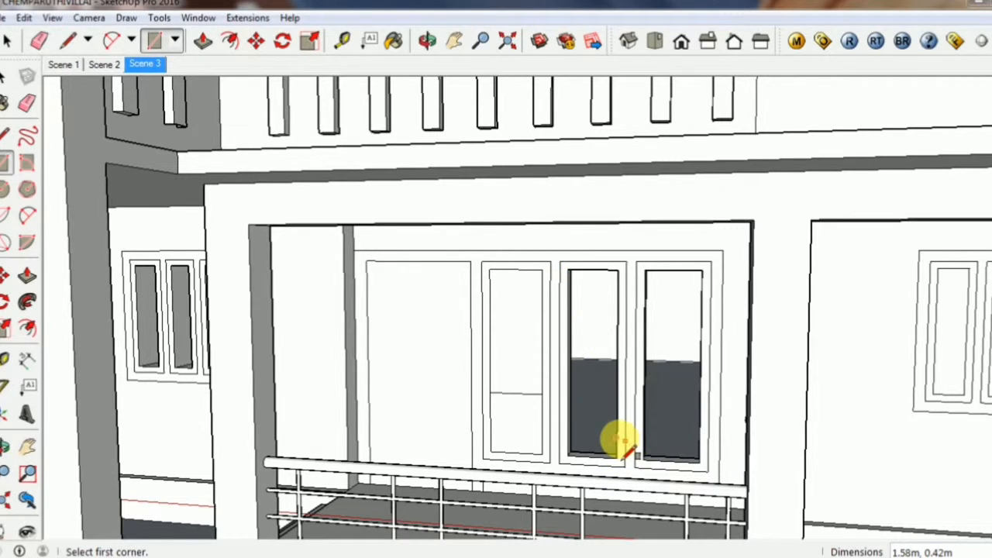
click(571, 334)
key(ctrl+z)
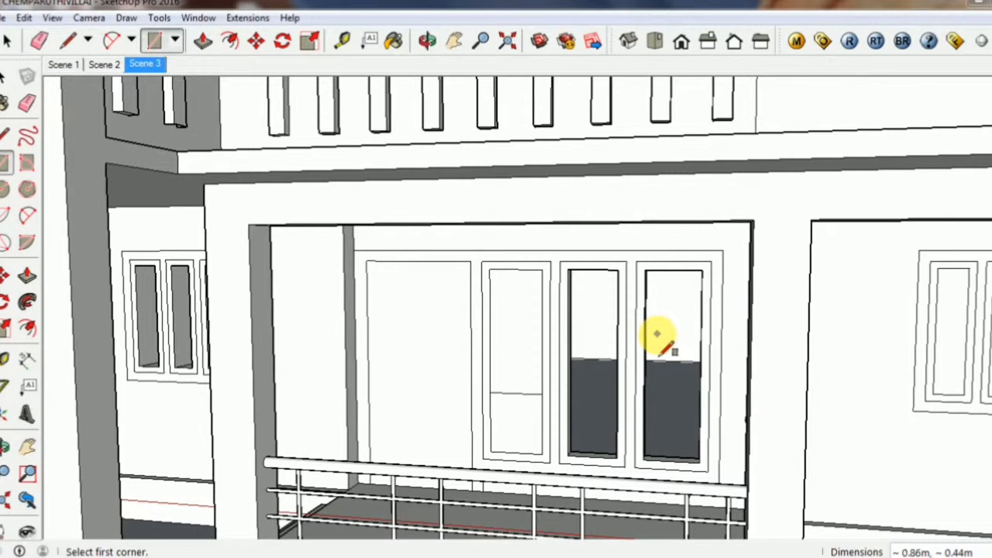
key(ctrl+z)
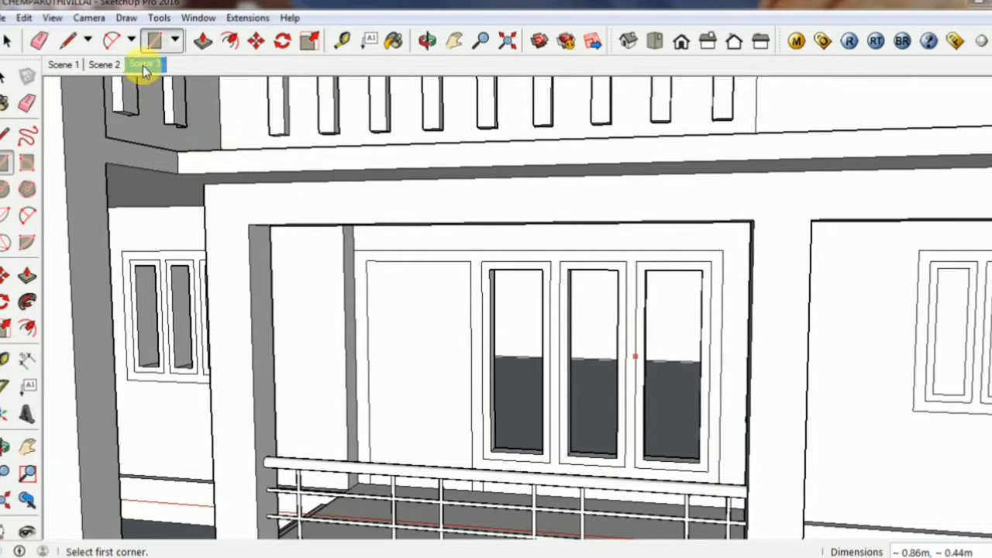
Fill the left, middle and right openings of the ground-floor porch window with rectangular faces.
click(488, 269)
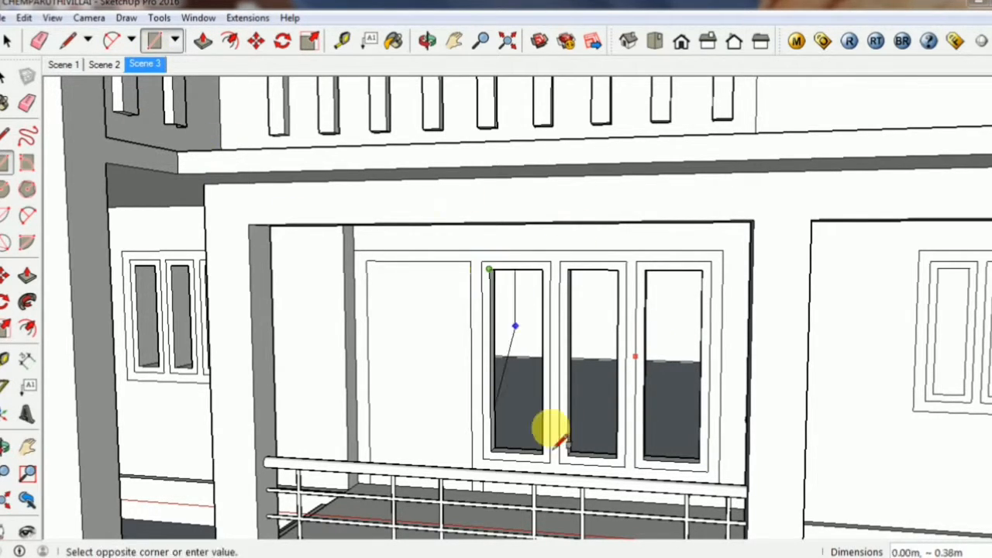
click(540, 434)
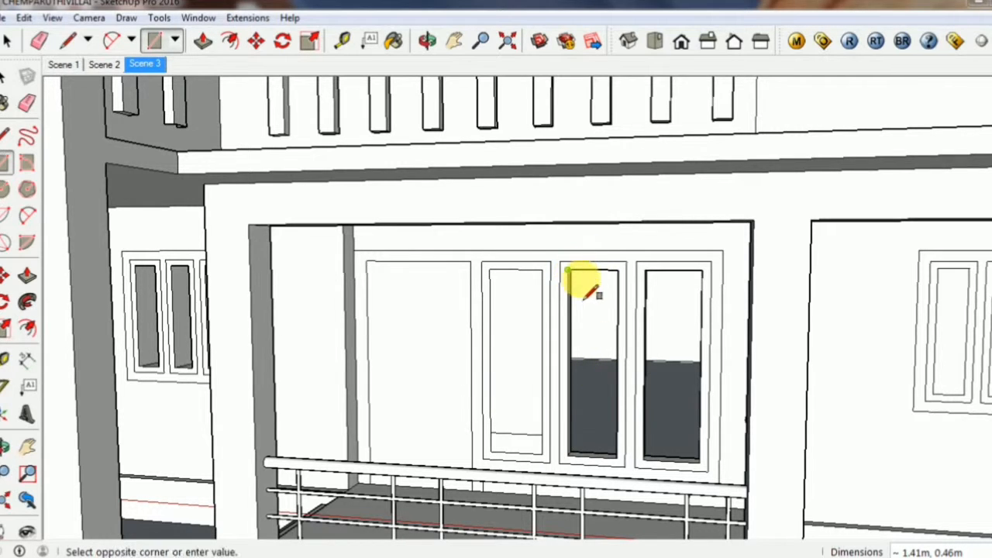
click(619, 455)
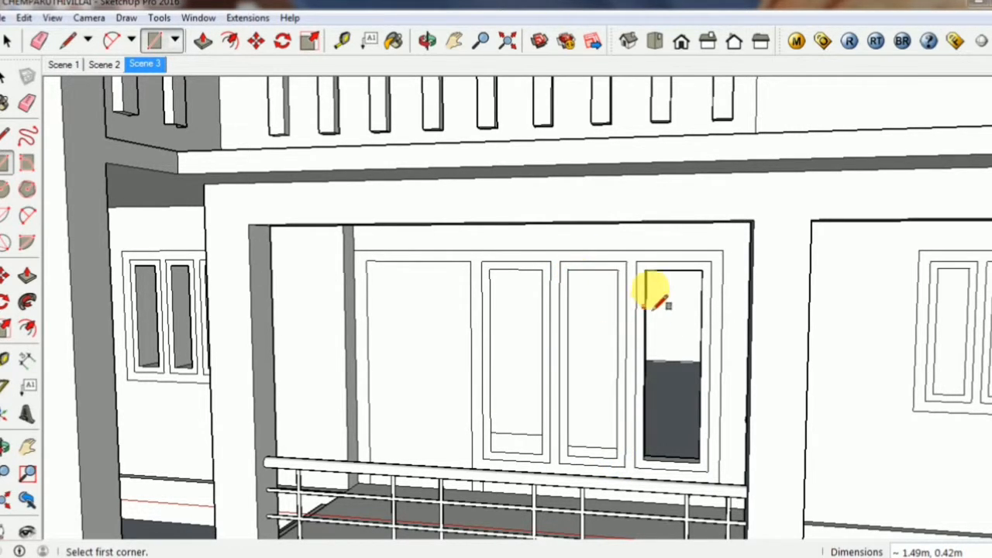
click(646, 271)
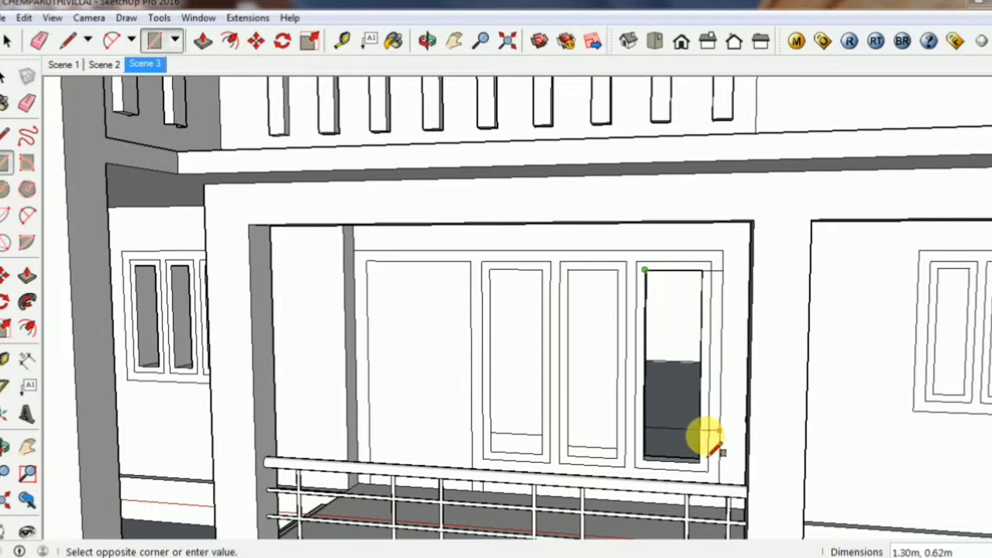
click(701, 438)
Erase the leftover horizontal lines crossing the three panes of the porch window.
click(39, 41)
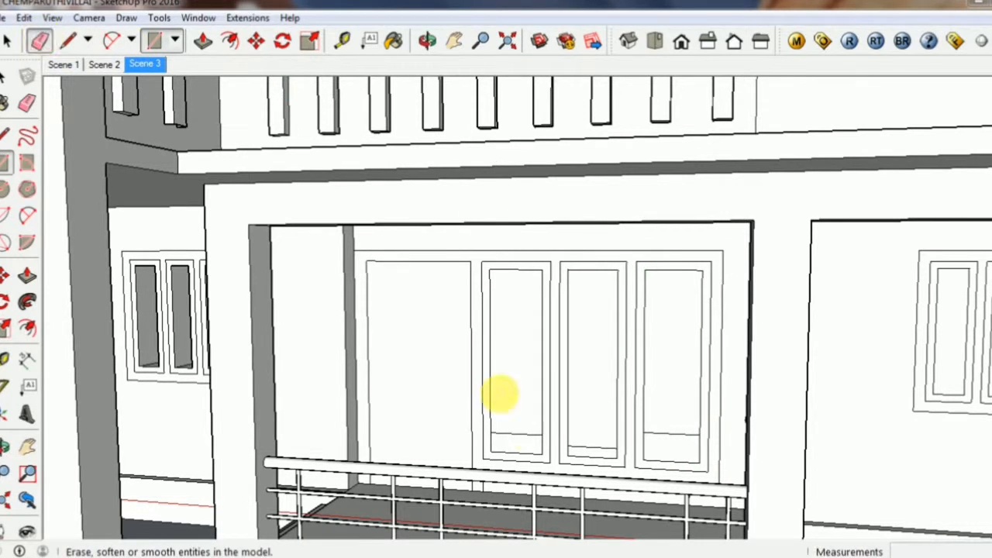
click(616, 447)
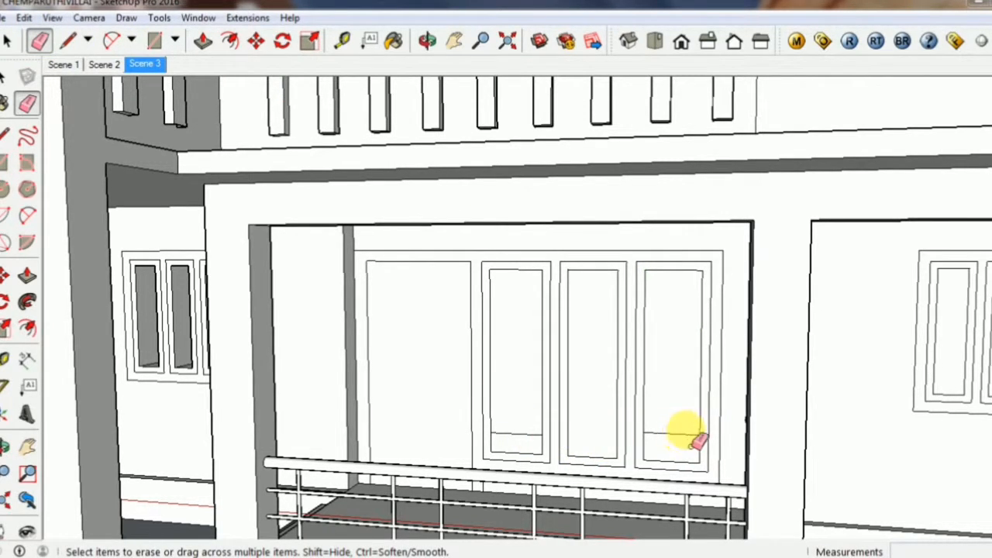
click(674, 437)
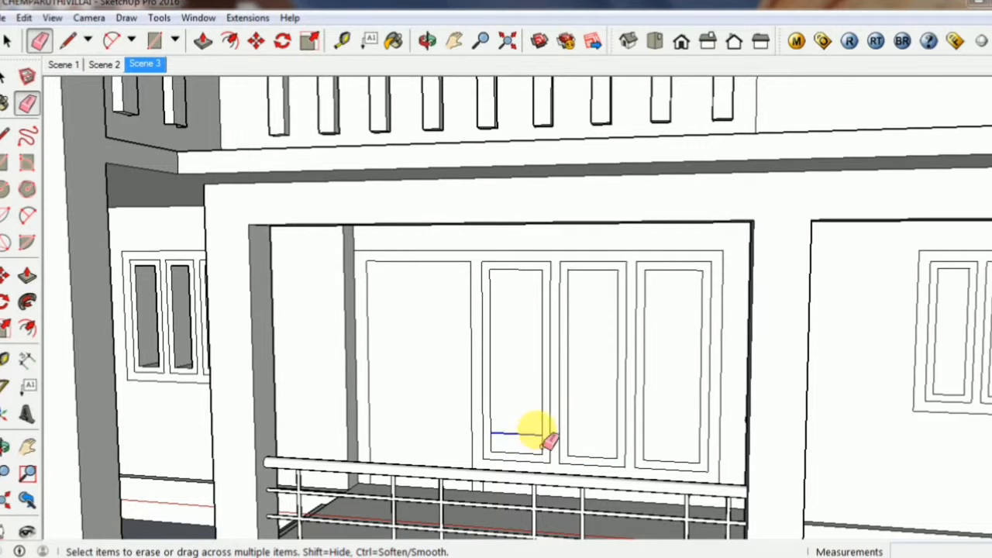
click(539, 434)
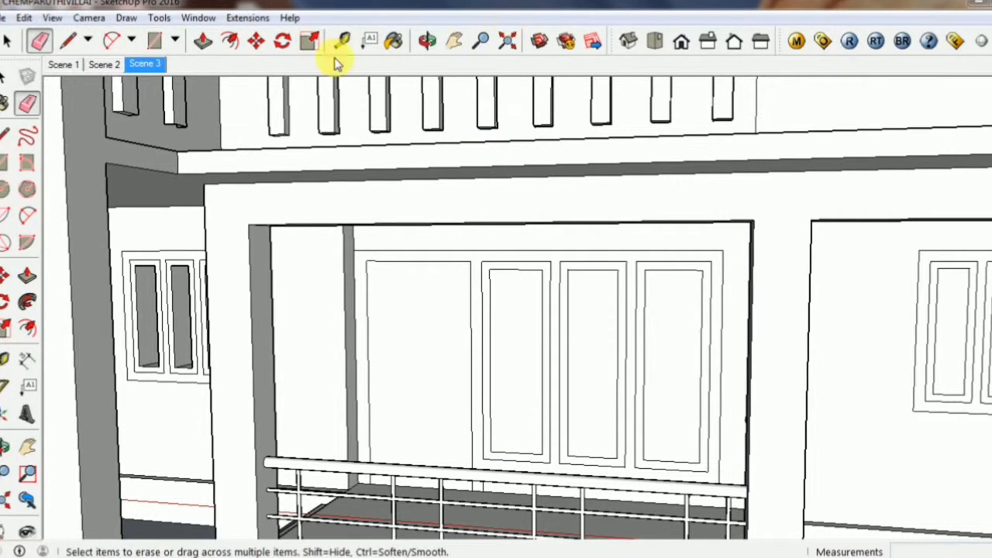
Paint the three panes of the porch window with the Translucent Glass Sky material from the Glass and Mirrors collection.
click(394, 40)
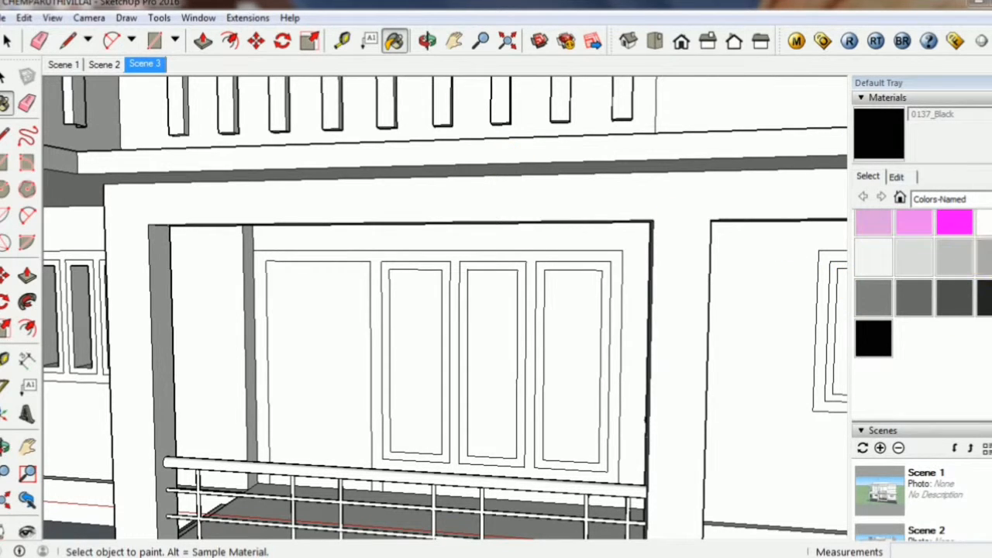
scroll(922, 313, up, 10)
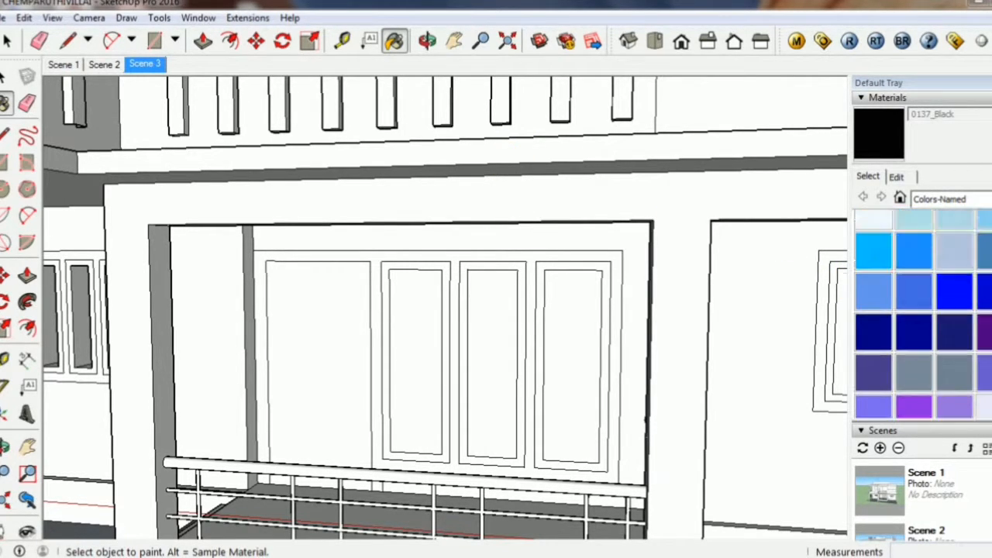
scroll(922, 314, up, 1)
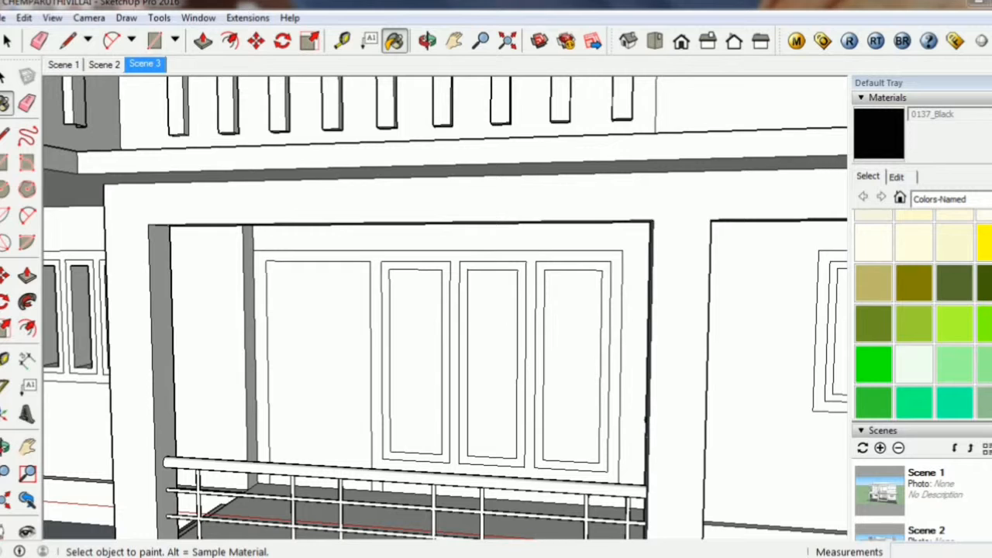
scroll(923, 314, up, 10)
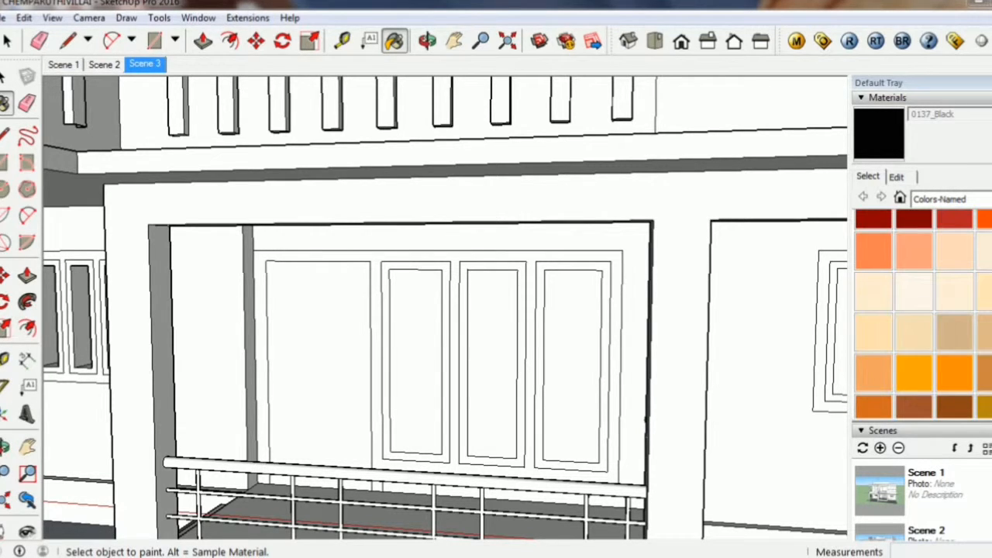
click(986, 197)
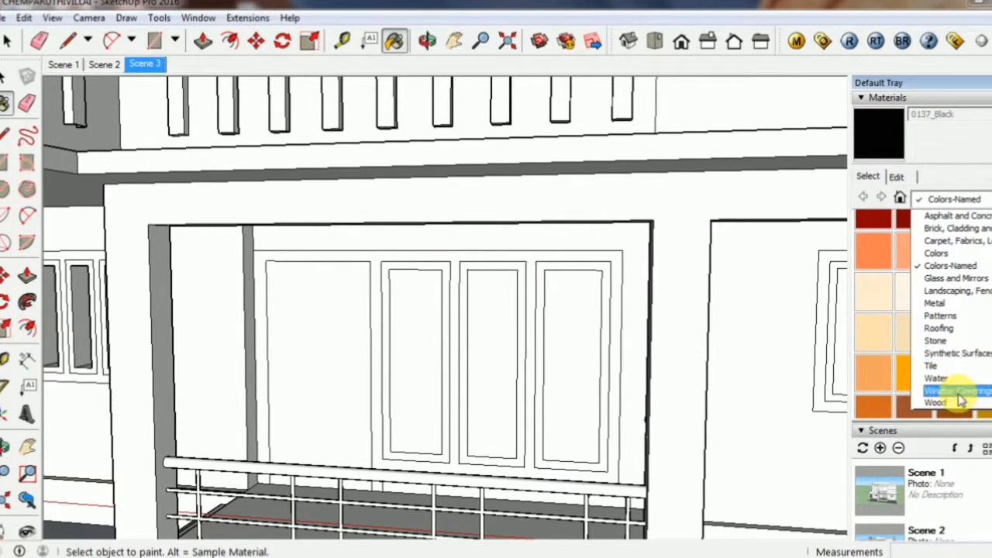
click(986, 279)
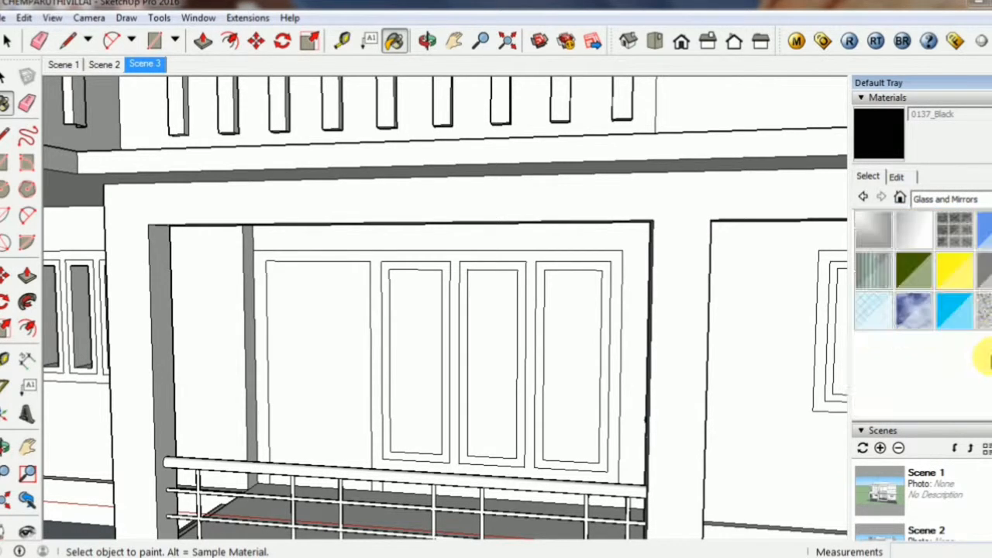
click(915, 319)
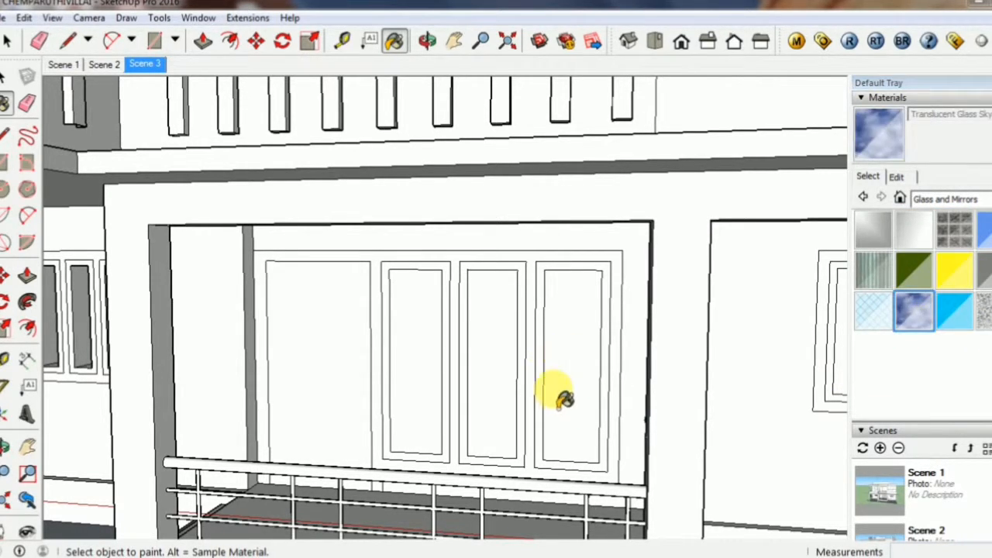
click(572, 364)
click(488, 384)
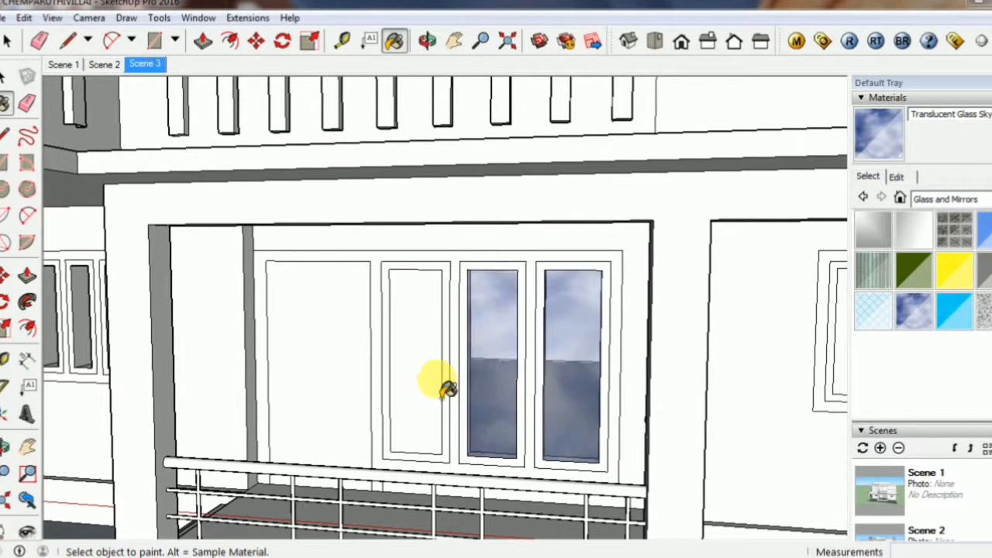
click(434, 386)
Paint the three panes of the upper-floor left-hand window with the same Translucent Glass Sky material.
scroll(421, 380, down, 5)
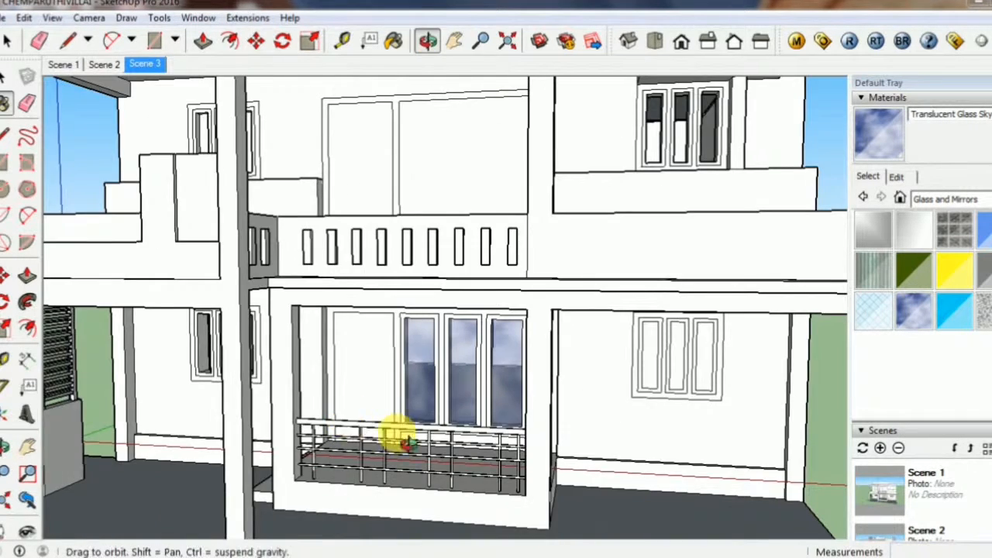
scroll(243, 396, up, 2)
mouse_move(243, 396)
middle_down()
mouse_move(283, 332)
mouse_move(232, 337)
middle_up()
scroll(233, 337, up, 2)
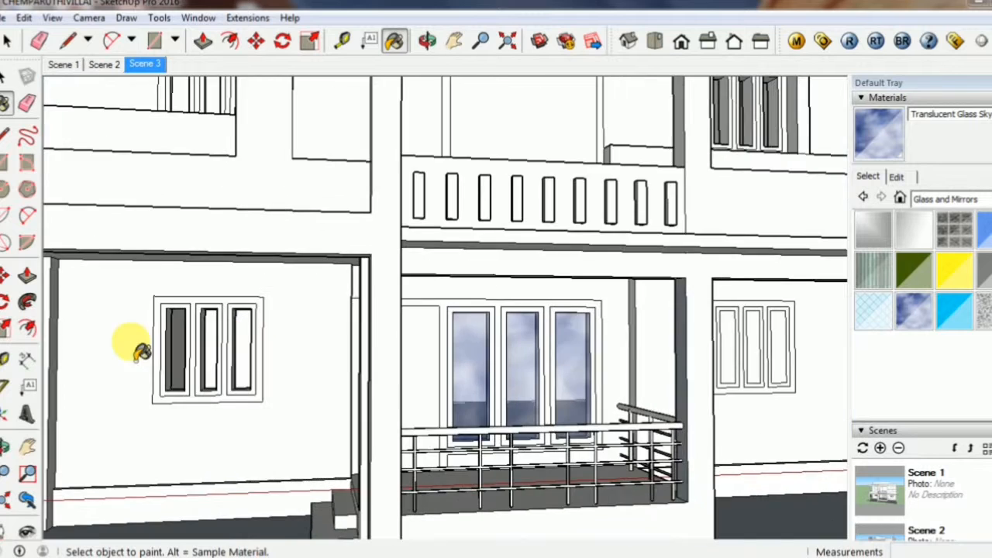
scroll(161, 288, down, 3)
middle_drag(186, 292, 186, 195)
scroll(191, 172, up, 3)
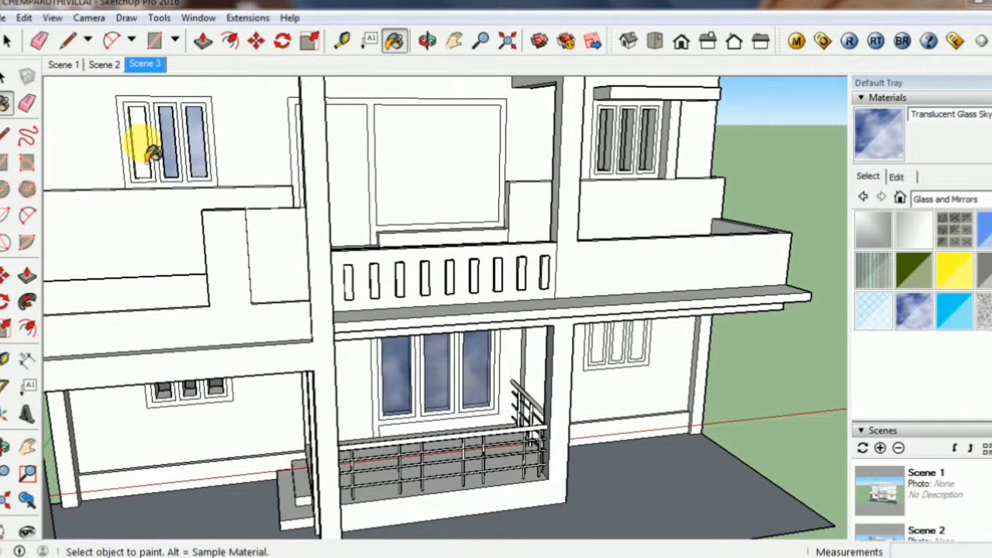
scroll(261, 270, down, 2)
middle_drag(261, 271, 248, 271)
scroll(248, 271, up, 1)
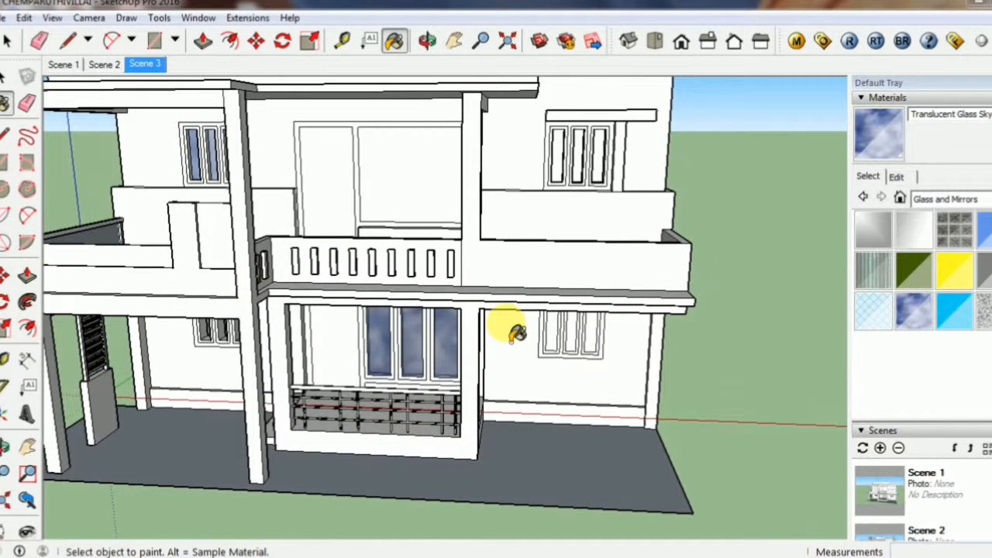
Try to paint the left and middle panes of the right-hand ground-floor window with the glass material, and undo it.
scroll(563, 355, up, 1)
click(563, 352)
scroll(566, 349, up, 3)
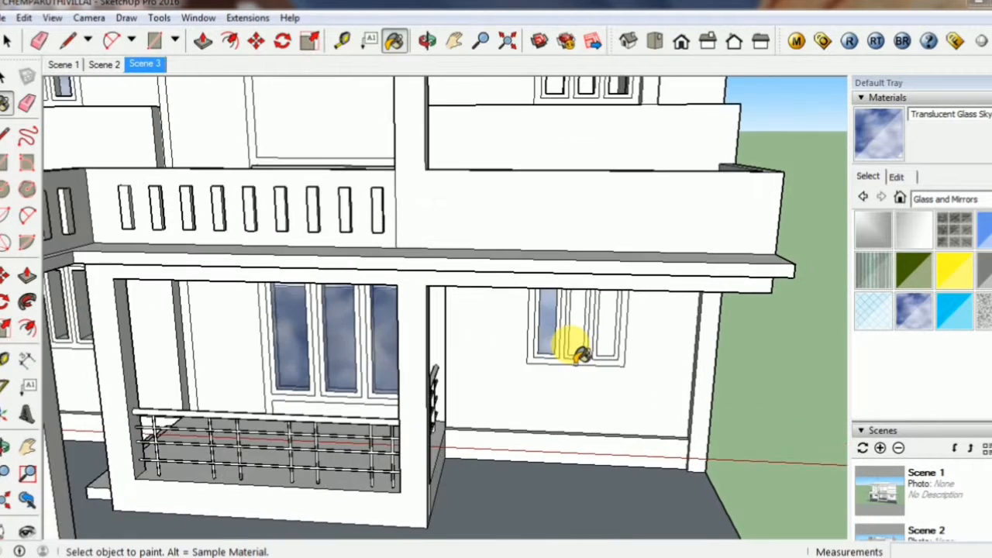
click(576, 343)
key(ctrl)
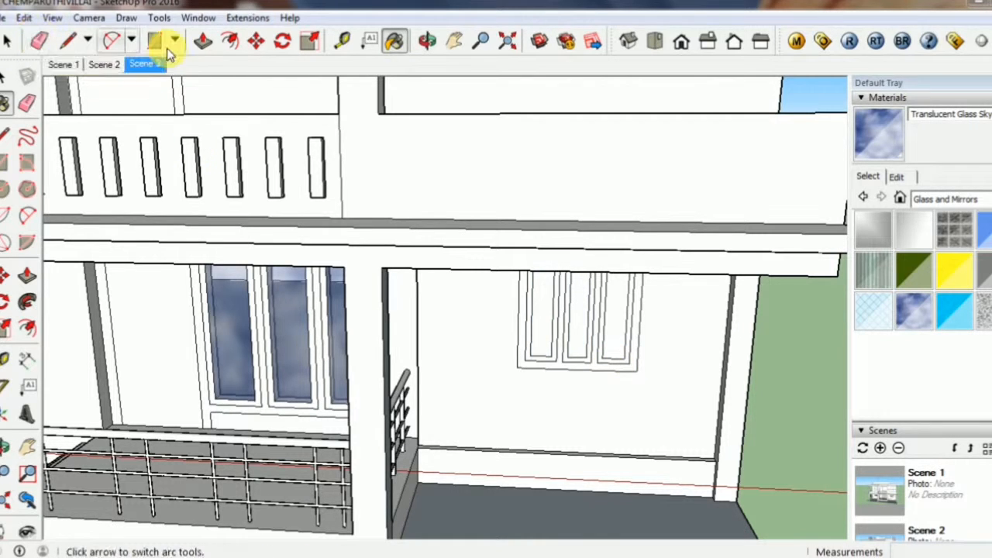
Try to push the left pane of the right-hand ground-floor window through the wall, and undo the attempts.
click(203, 40)
click(552, 347)
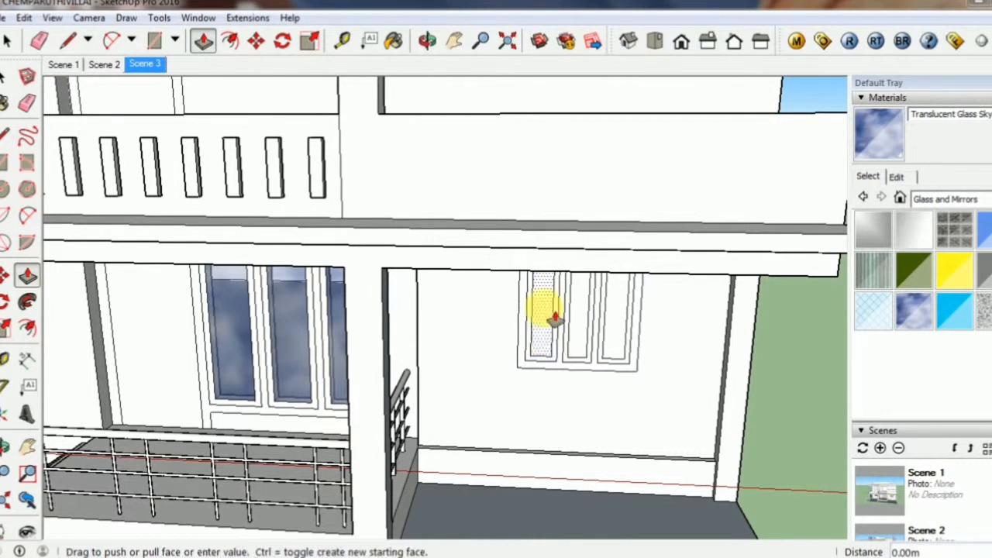
click(555, 289)
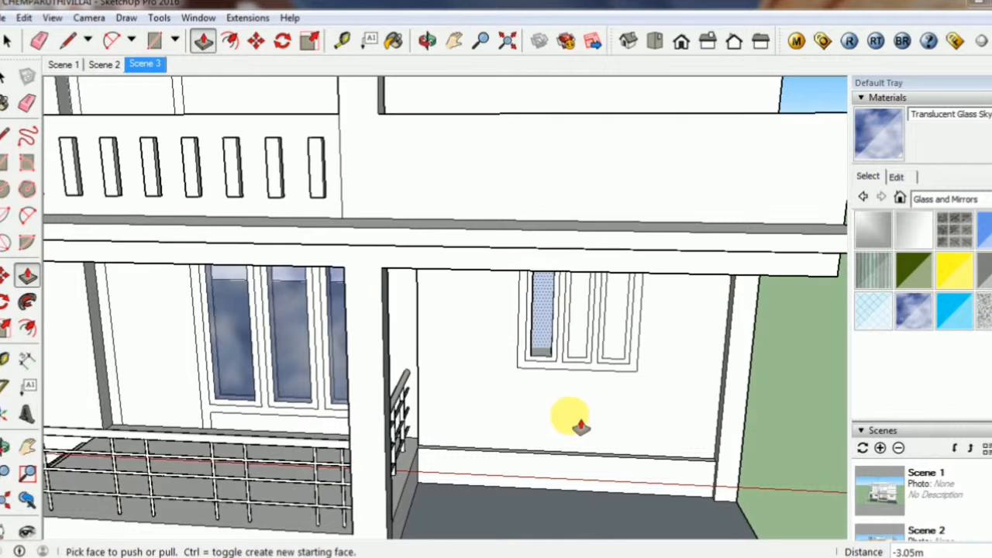
middle_drag(571, 416, 535, 329)
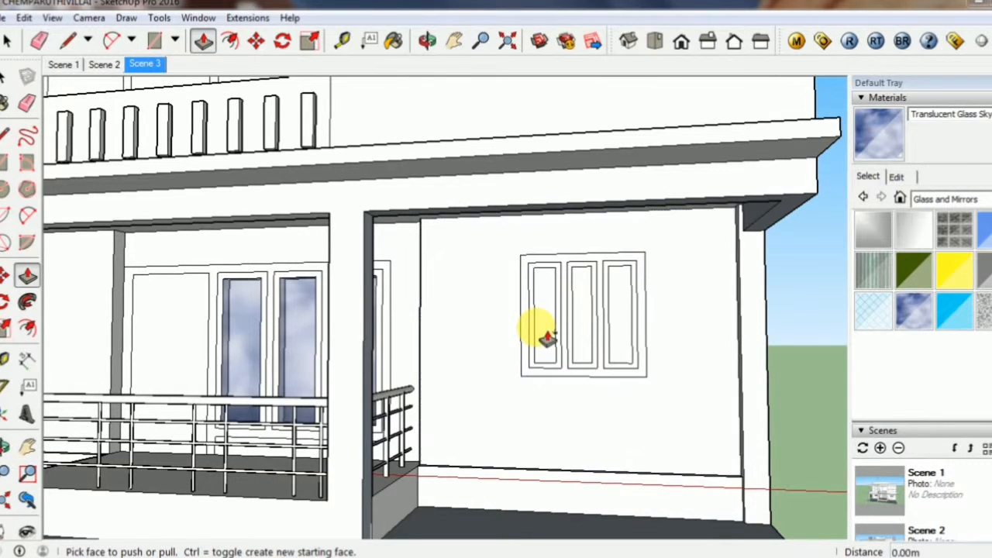
scroll(547, 337, up, 2)
click(554, 349)
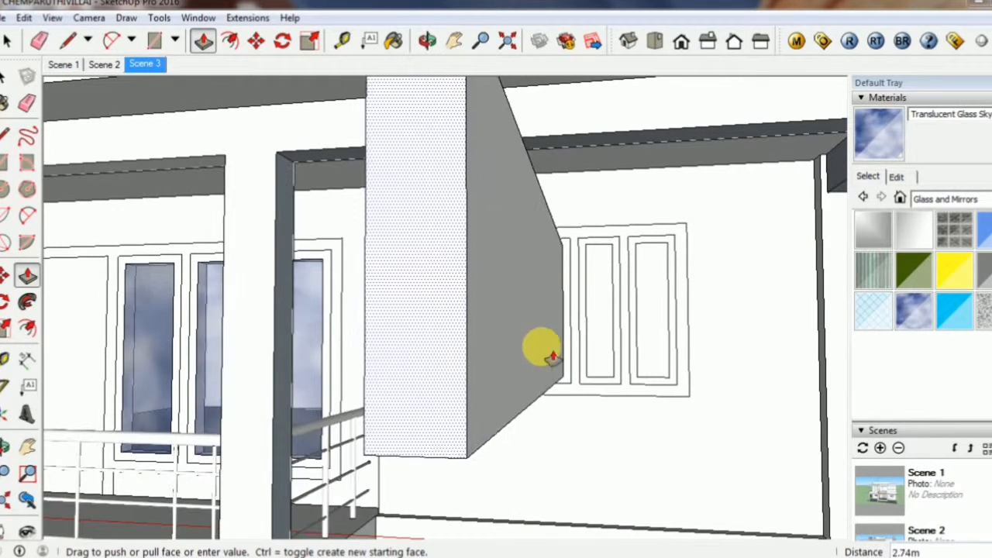
key(F3)
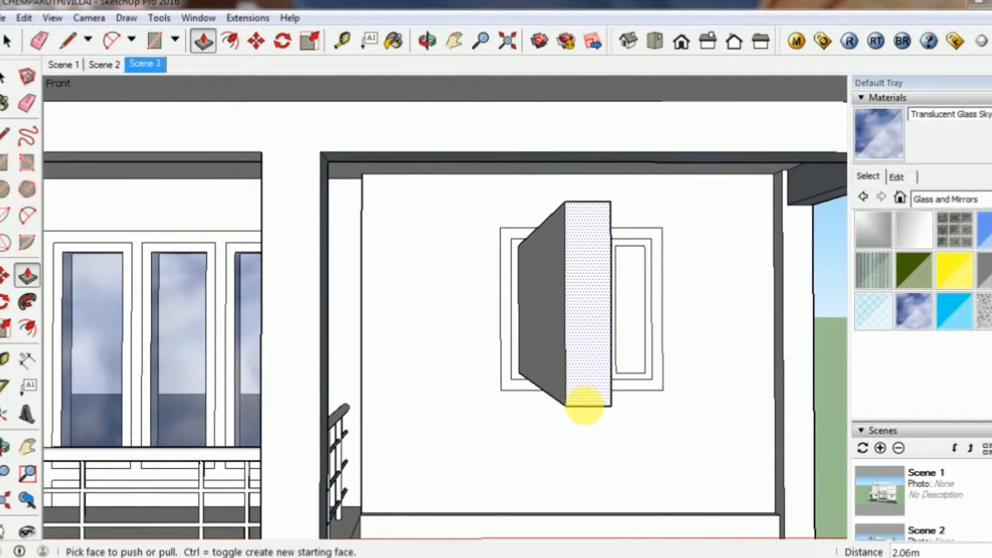
key(Escape)
Push the left, middle and right panes of the right-hand ground-floor window inward to form openings.
click(536, 362)
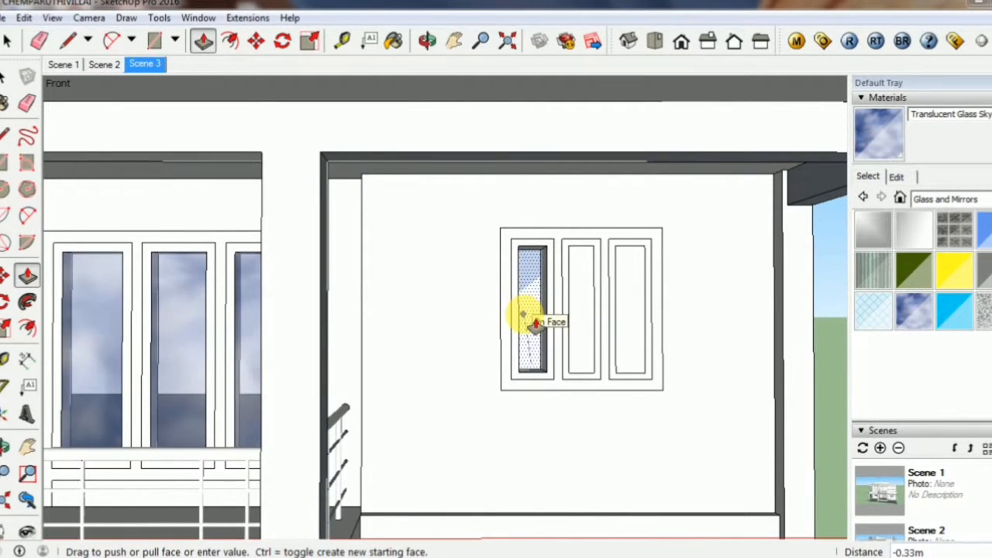
click(524, 314)
click(591, 354)
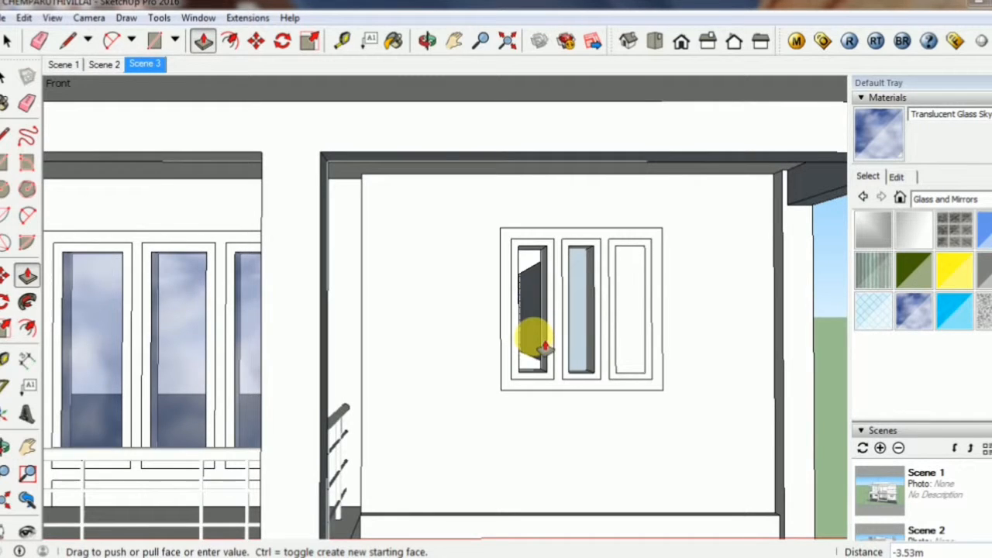
click(591, 301)
click(628, 324)
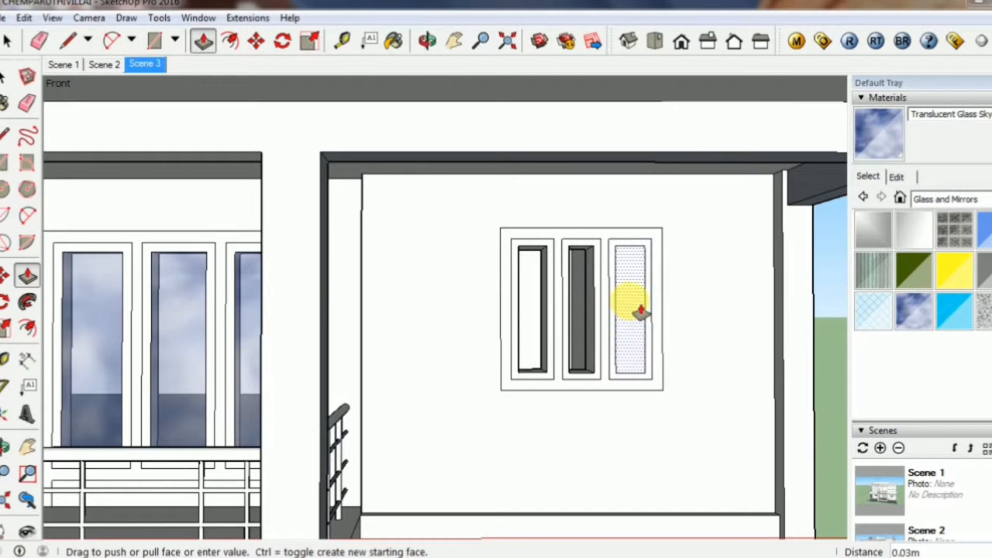
click(599, 312)
Fill the three openings of the right-hand ground-floor window with rectangular faces.
middle_drag(527, 380, 212, 152)
click(154, 41)
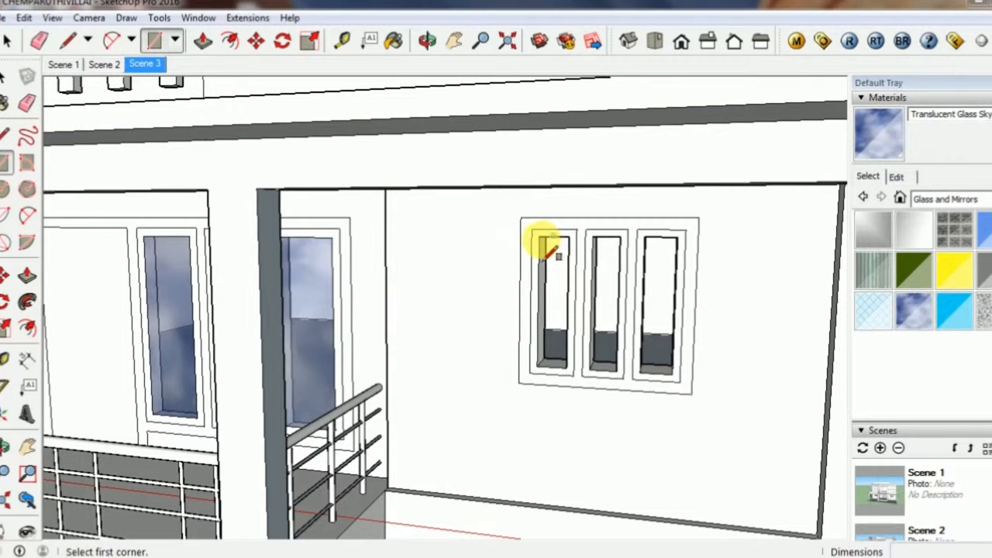
click(539, 236)
click(575, 368)
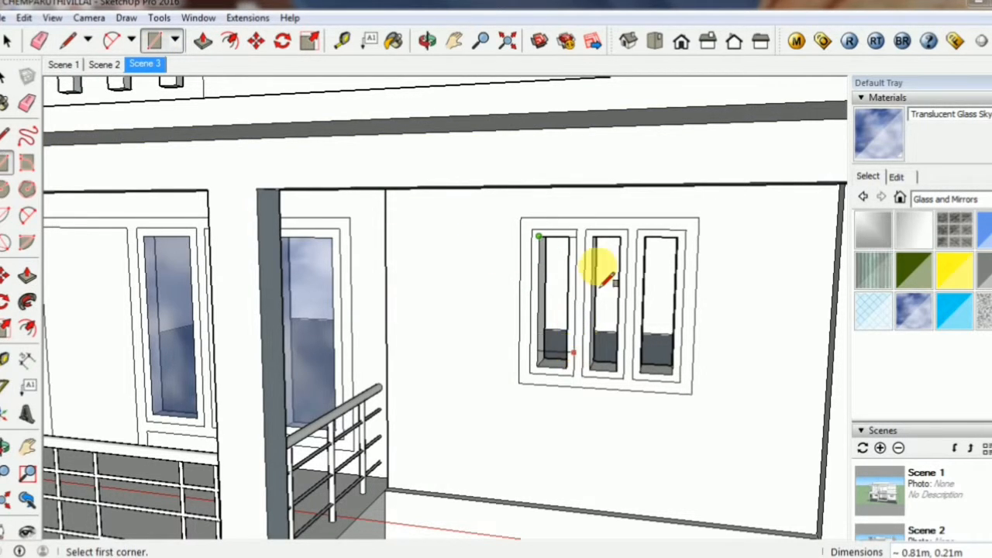
click(594, 237)
click(621, 369)
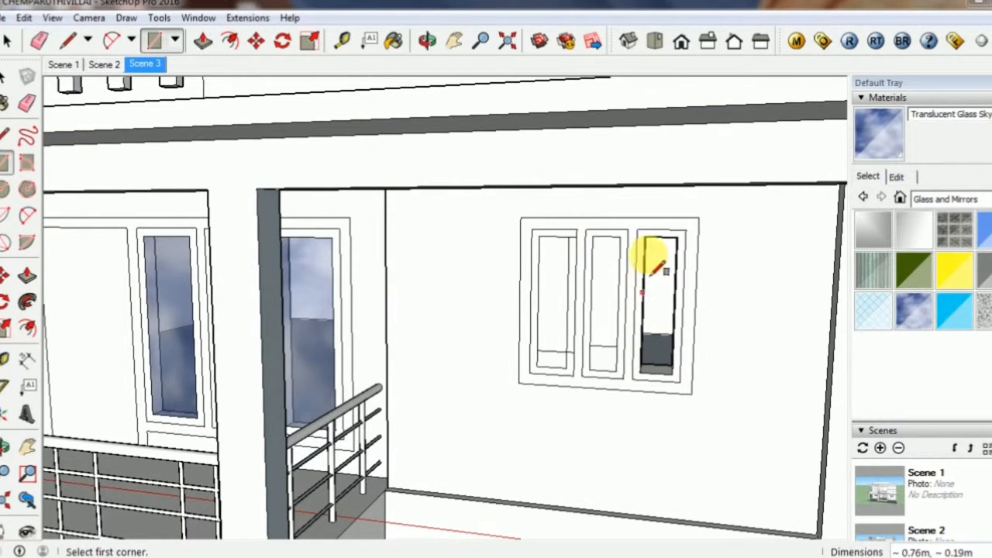
click(643, 238)
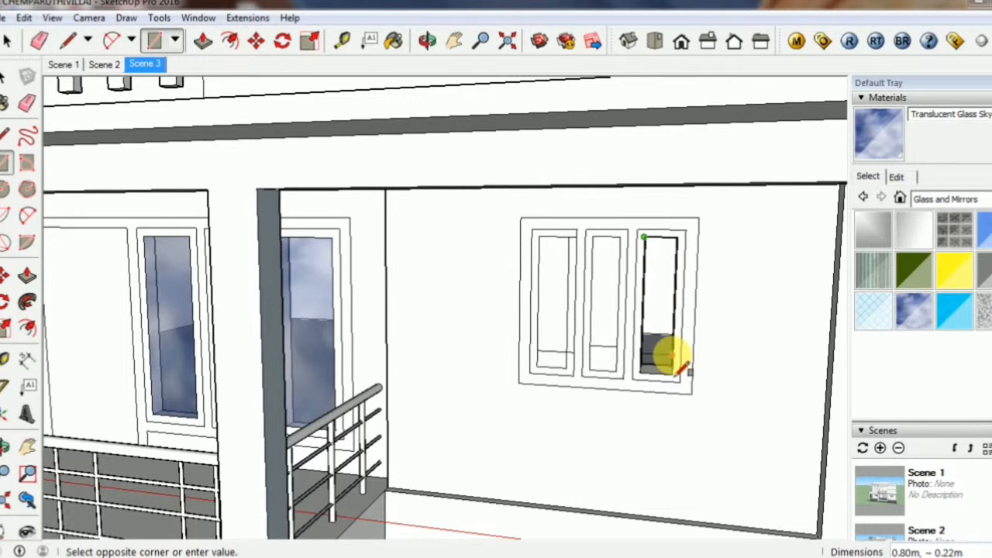
click(676, 370)
Erase the leftover horizontal lines crossing the three panes of the right-hand ground-floor window.
click(39, 41)
scroll(581, 358, up, 4)
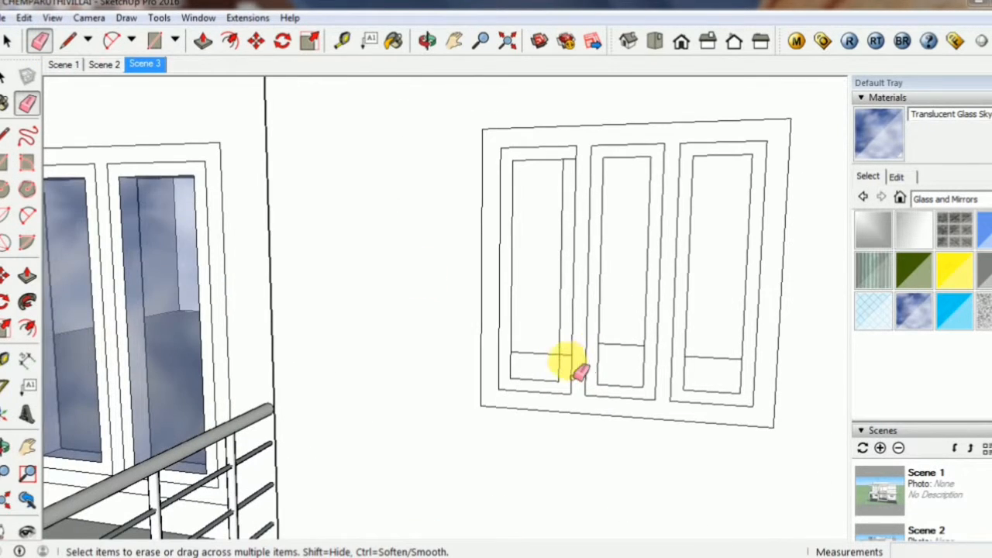
click(565, 354)
click(538, 352)
click(631, 343)
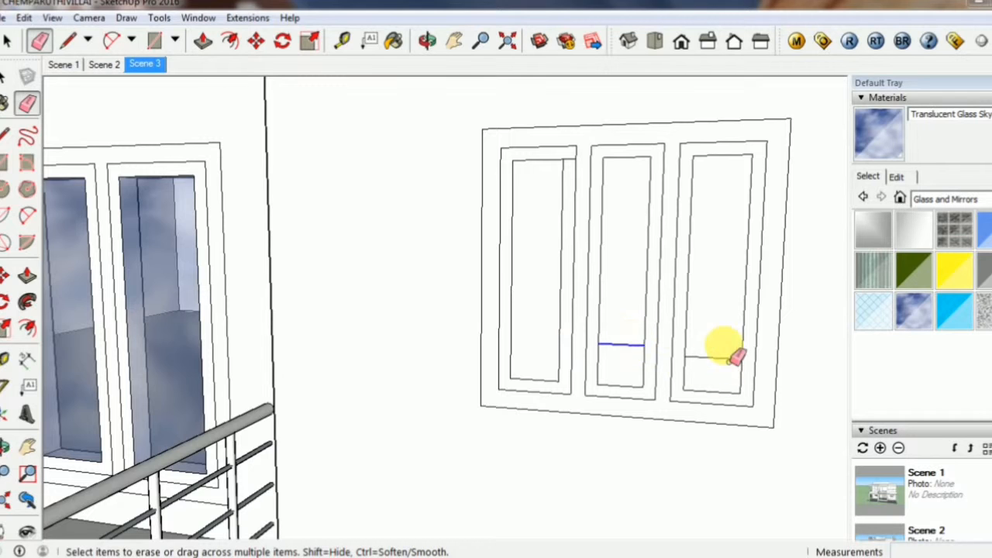
drag(731, 355, 732, 358)
scroll(730, 365, down, 2)
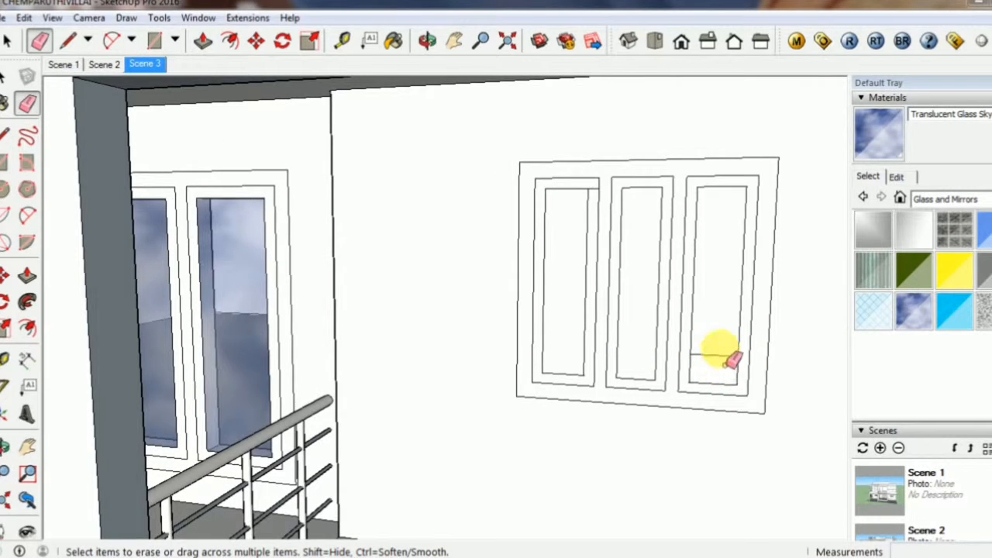
scroll(732, 358, down, 2)
scroll(629, 256, up, 3)
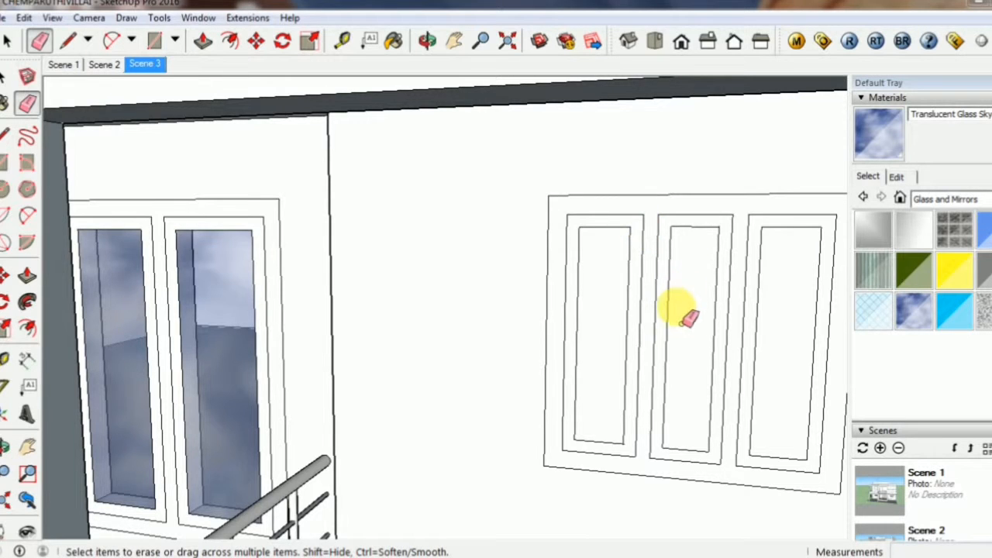
Fill the three openings of the left-hand ground-floor window with rectangles about 0.2 m wide.
scroll(660, 310, down, 2)
scroll(543, 370, down, 1)
scroll(542, 370, down, 3)
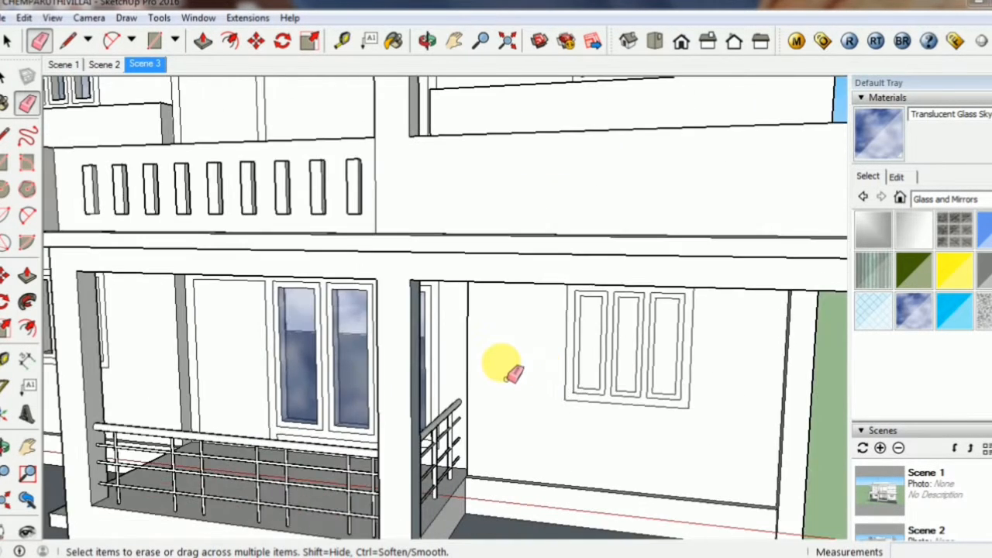
click(454, 40)
drag(457, 319, 823, 358)
middle_drag(388, 357, 439, 326)
key(e)
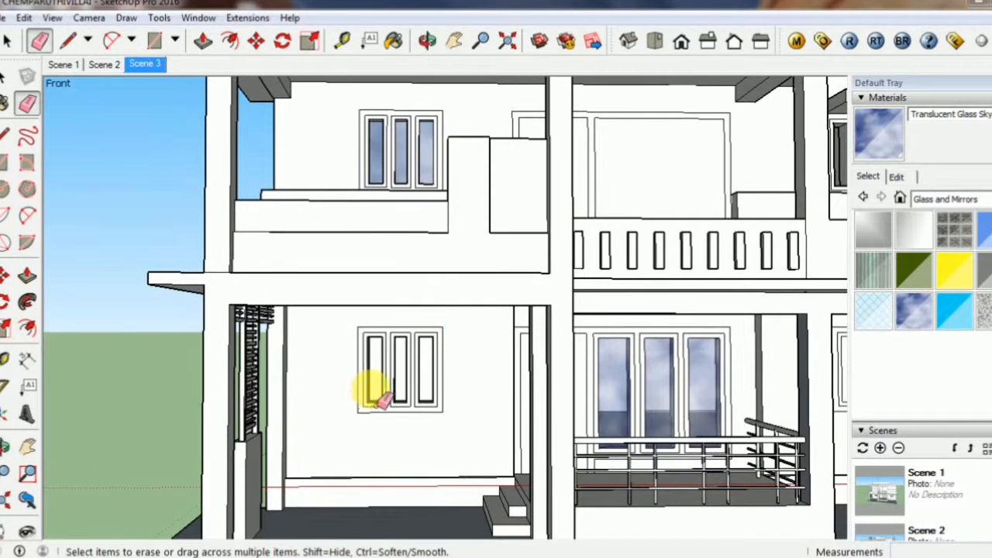
scroll(367, 392, up, 1)
click(154, 40)
scroll(345, 358, up, 1)
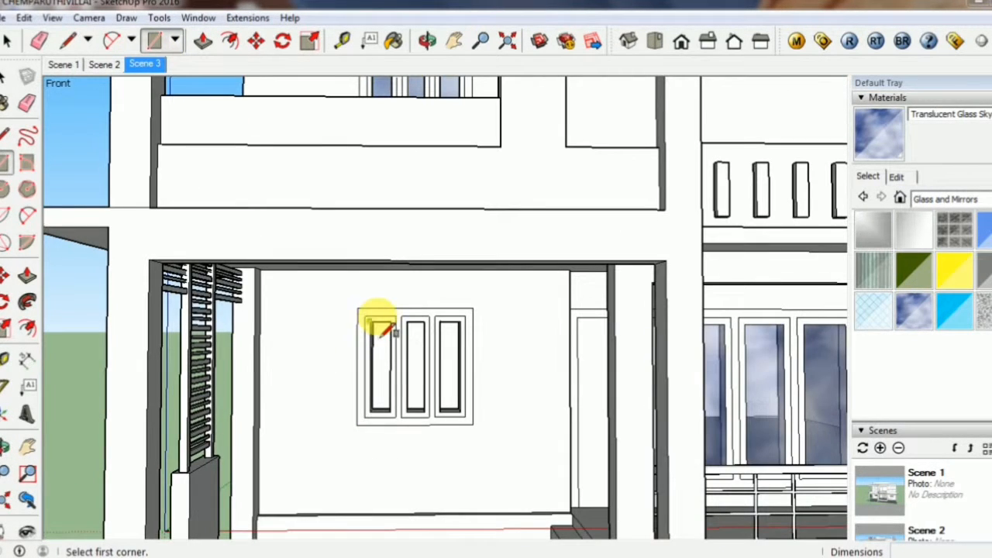
click(370, 321)
scroll(380, 397, up, 3)
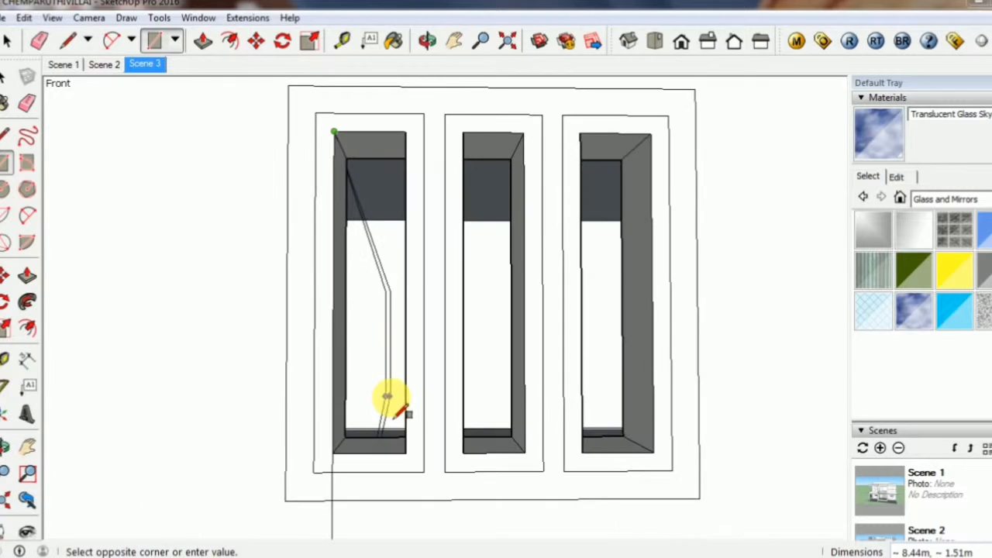
click(405, 413)
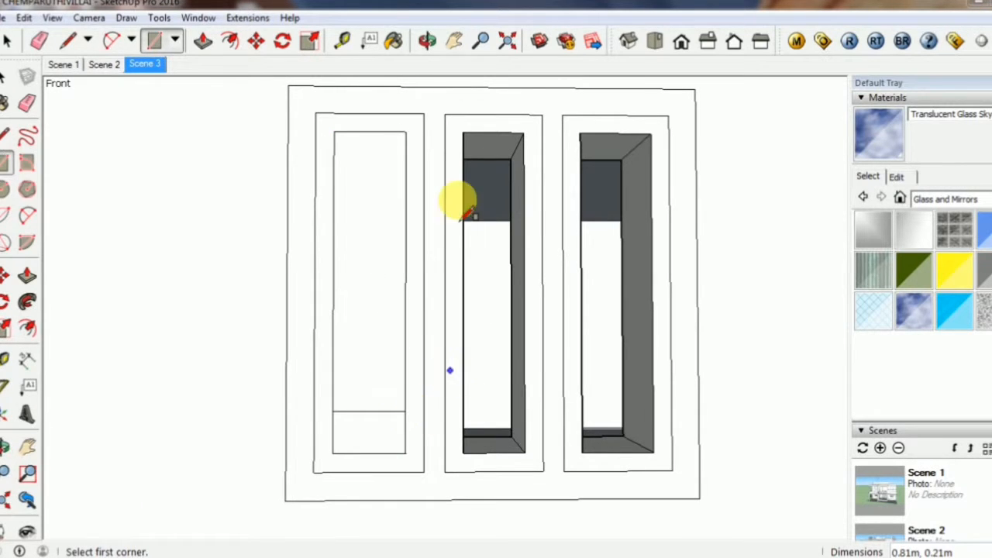
click(463, 133)
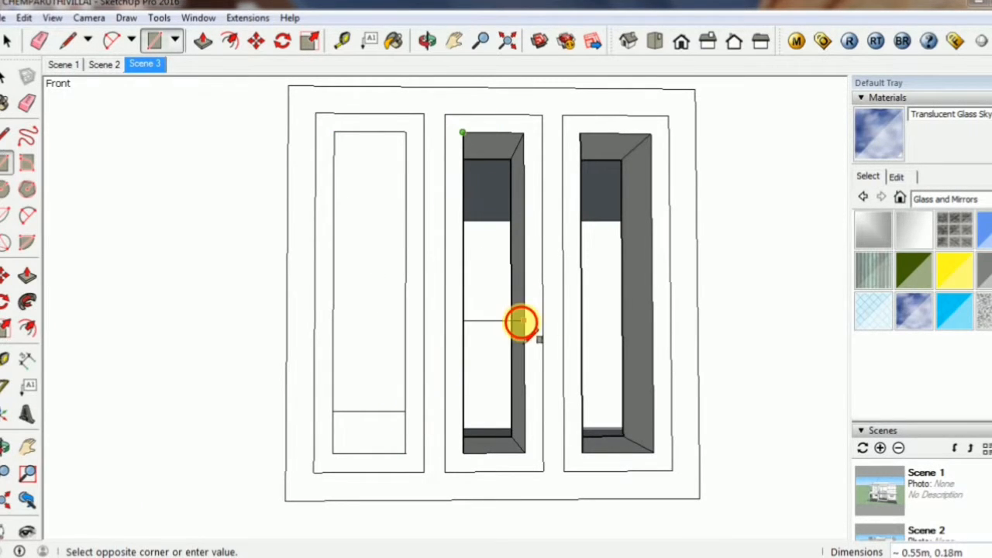
click(522, 321)
click(580, 134)
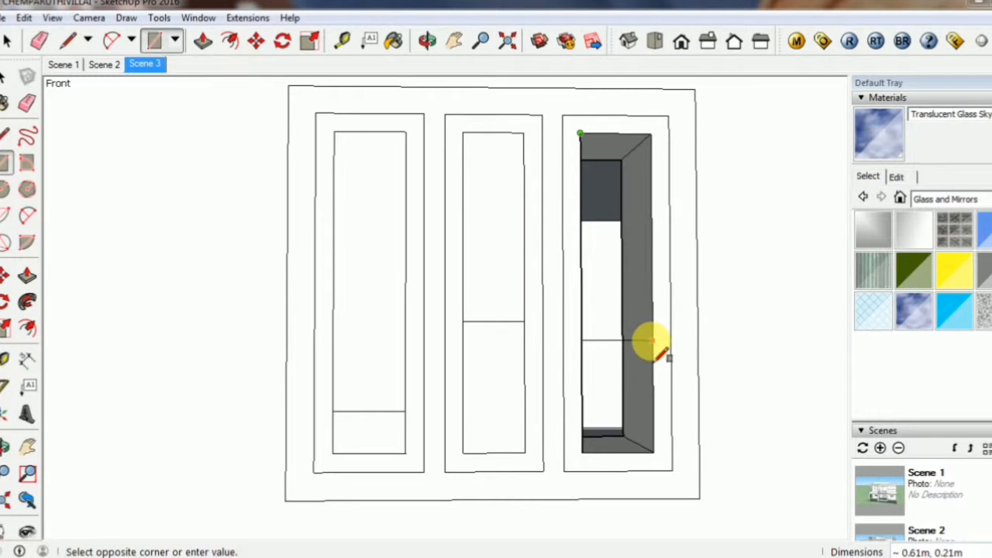
click(652, 341)
Erase the horizontal lines crossing the three panes of the left-hand ground-floor window.
click(39, 41)
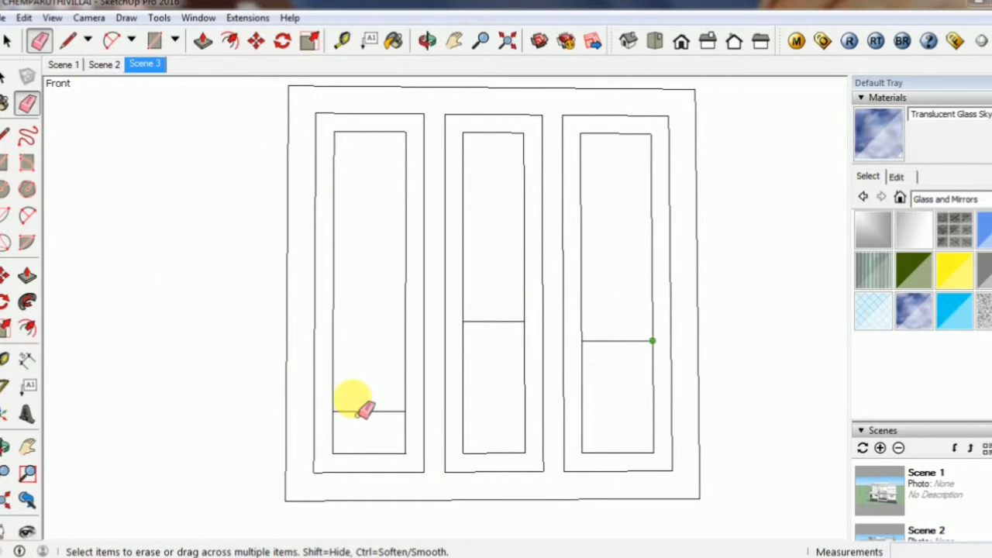
click(364, 412)
click(500, 321)
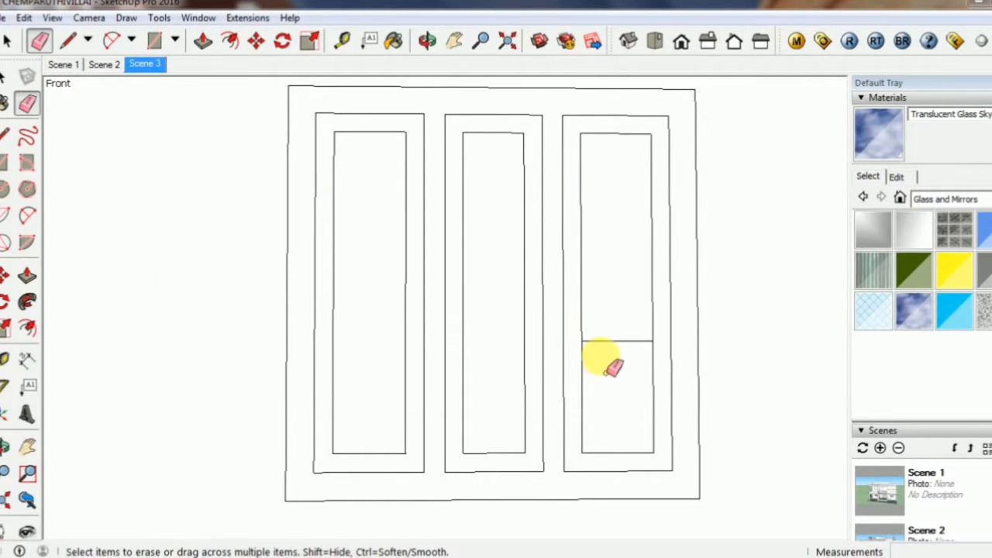
drag(606, 366, 614, 341)
Paint the three panes of the left-hand ground-floor window with the Translucent Glass Sky material.
click(927, 312)
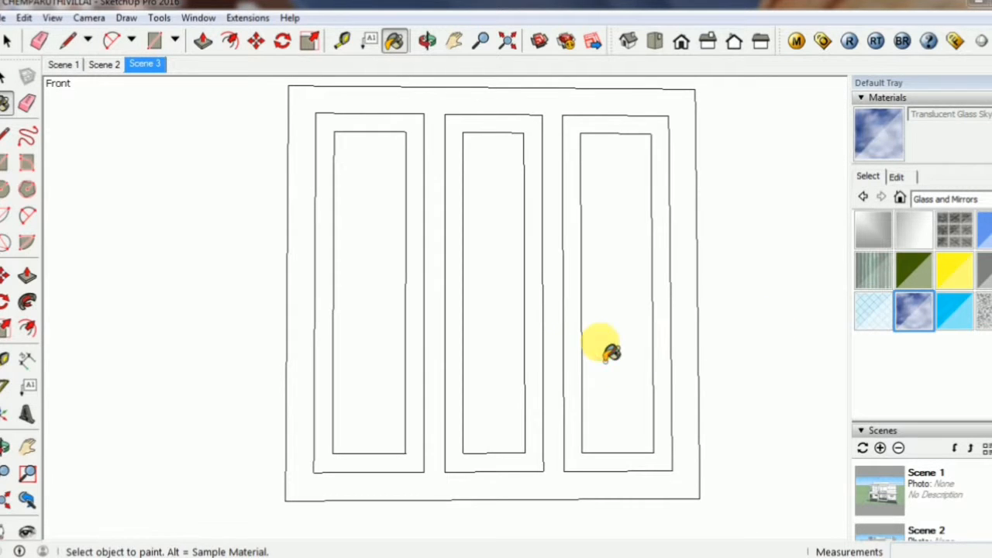
click(366, 393)
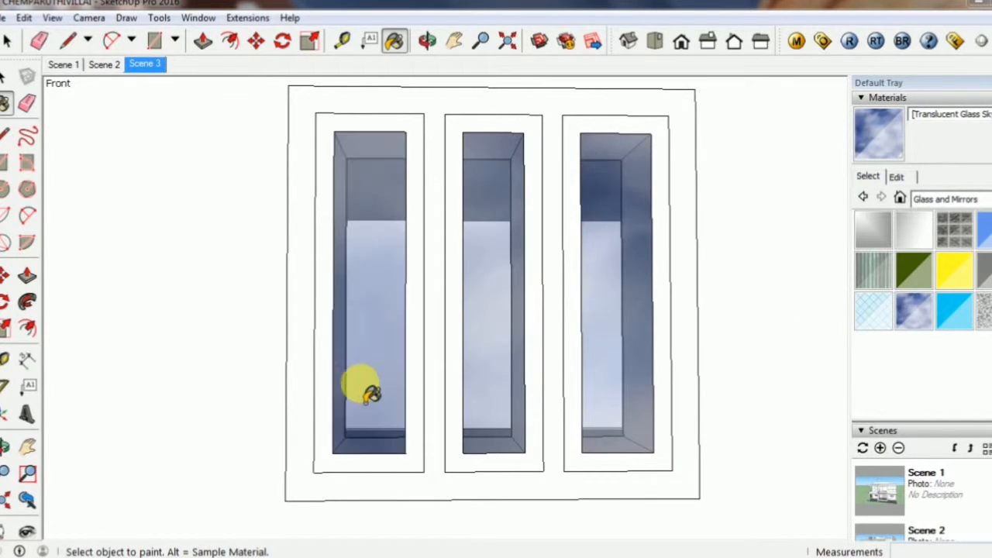
scroll(388, 383, down, 4)
scroll(419, 375, down, 8)
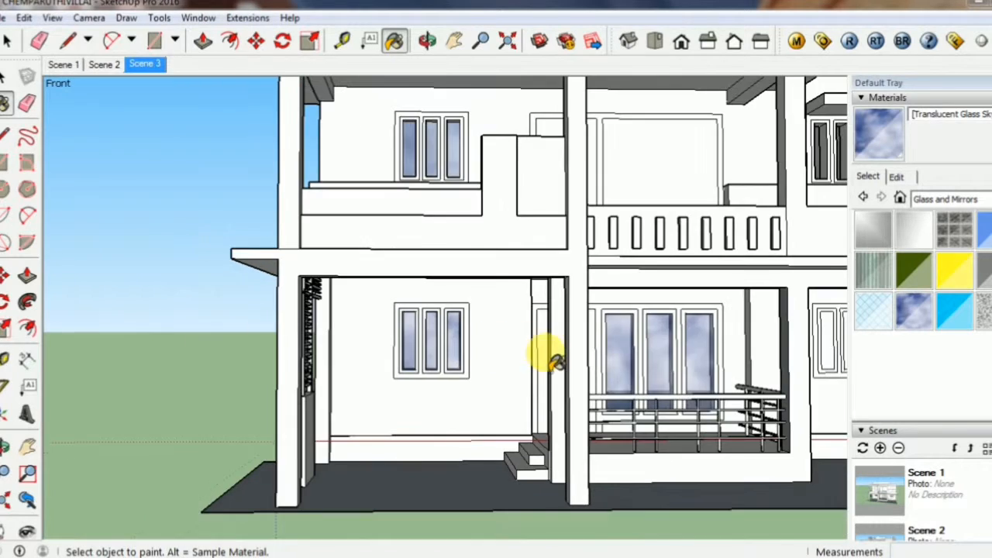
Paint the three panes of the right-hand ground-floor window with the Translucent Glass Sky material.
middle_drag(496, 404, 499, 409)
scroll(527, 391, down, 5)
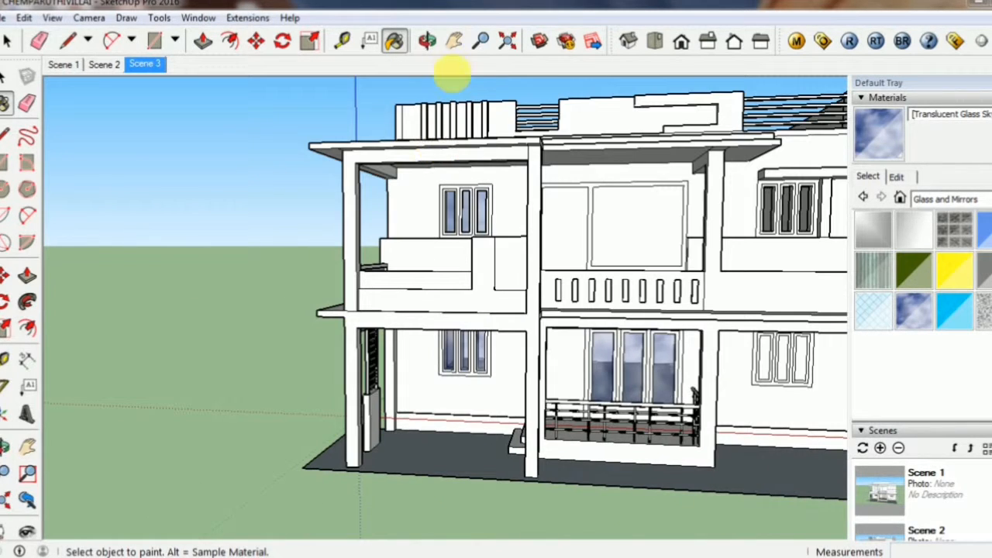
click(452, 40)
middle_drag(385, 314, 532, 405)
scroll(638, 416, up, 6)
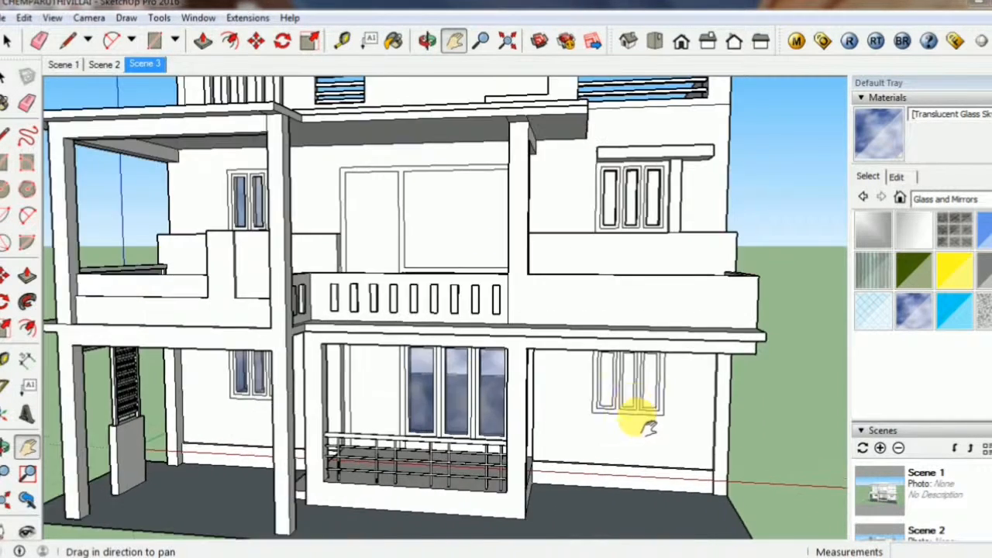
key(b)
click(655, 388)
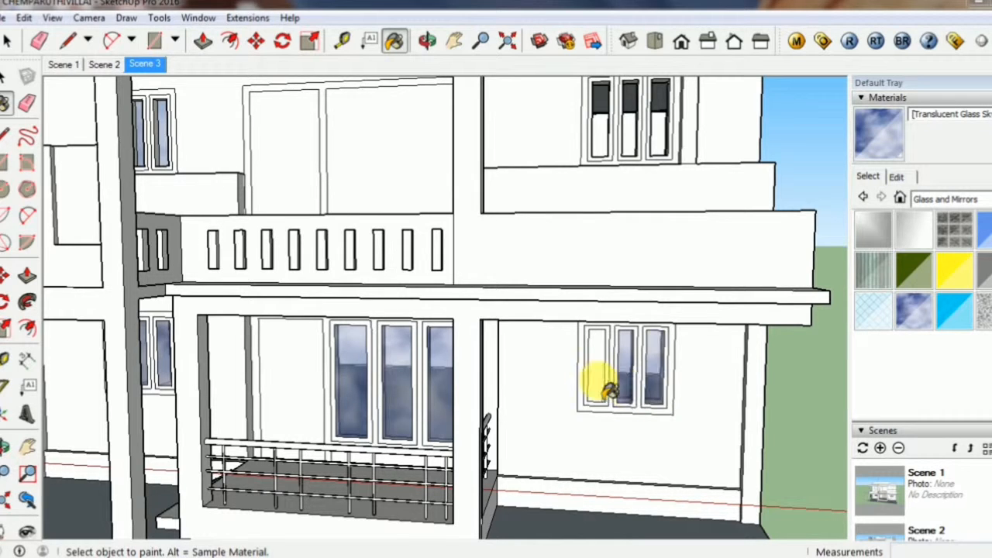
click(596, 372)
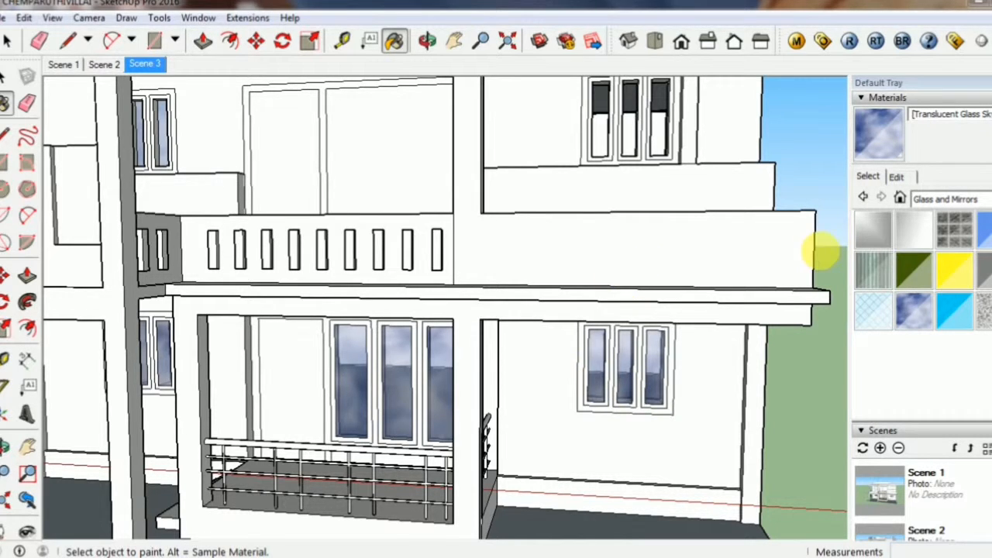
Fill the three openings of the right-hand upper-floor window with rectangles about 0.2 m wide.
click(154, 40)
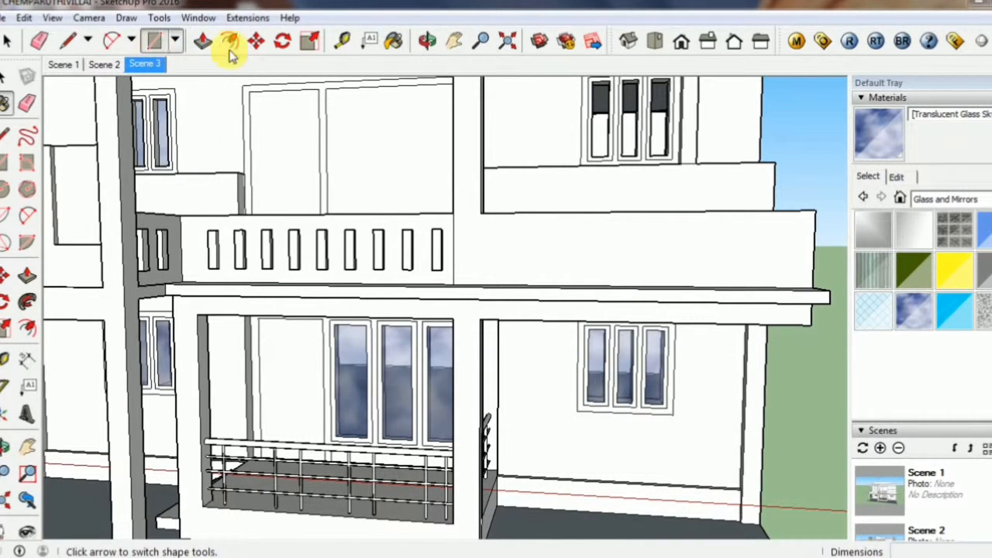
click(454, 41)
drag(436, 224, 472, 323)
scroll(568, 250, up, 5)
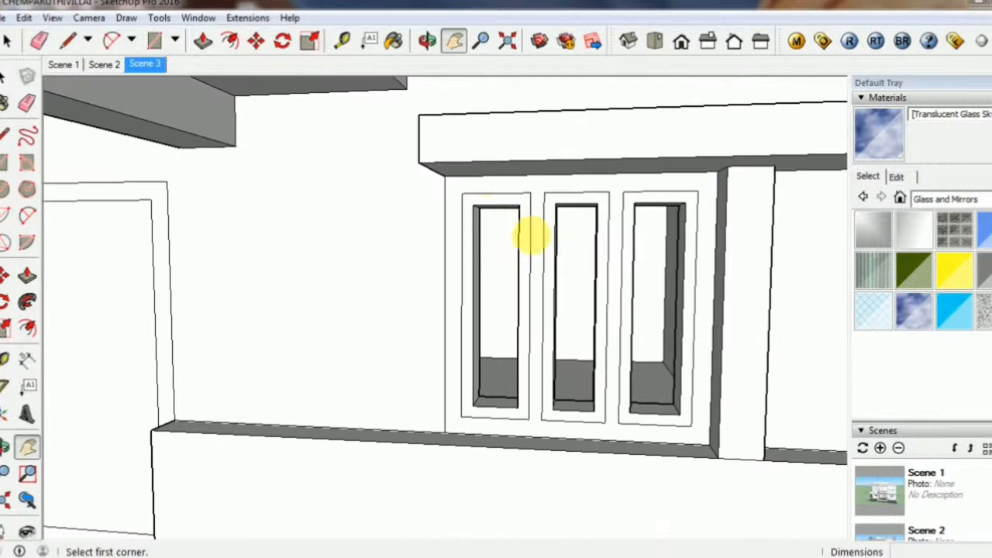
key(r)
click(473, 205)
click(517, 346)
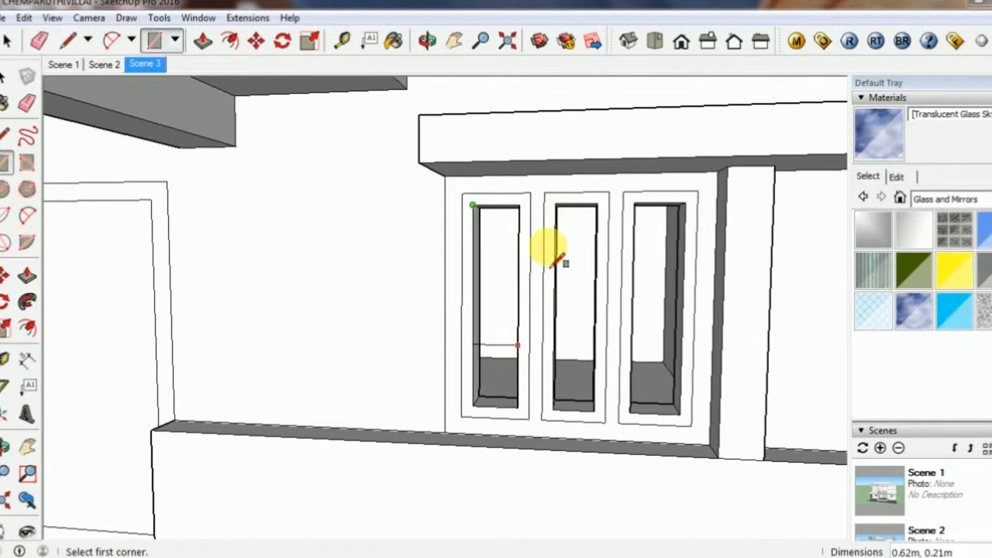
click(555, 205)
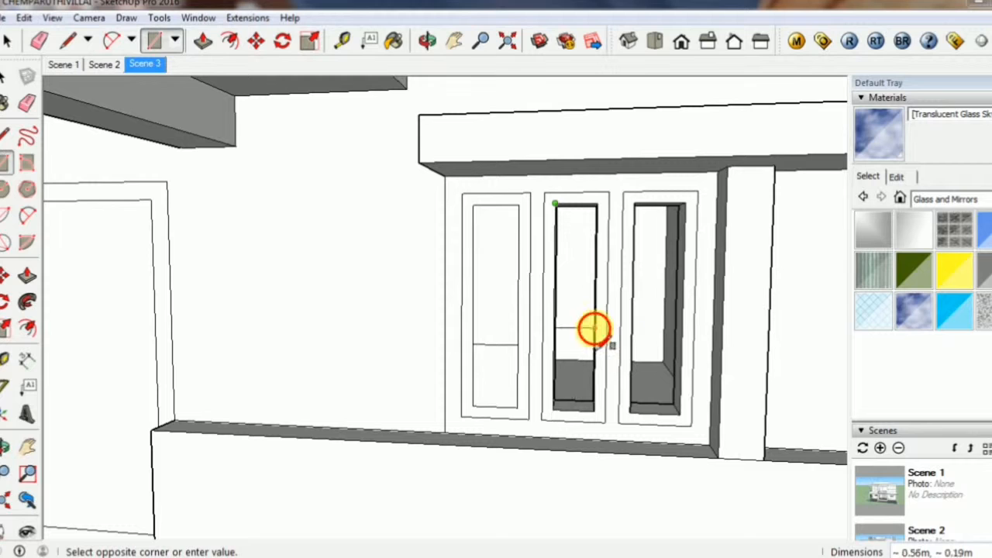
click(595, 329)
click(634, 204)
click(680, 346)
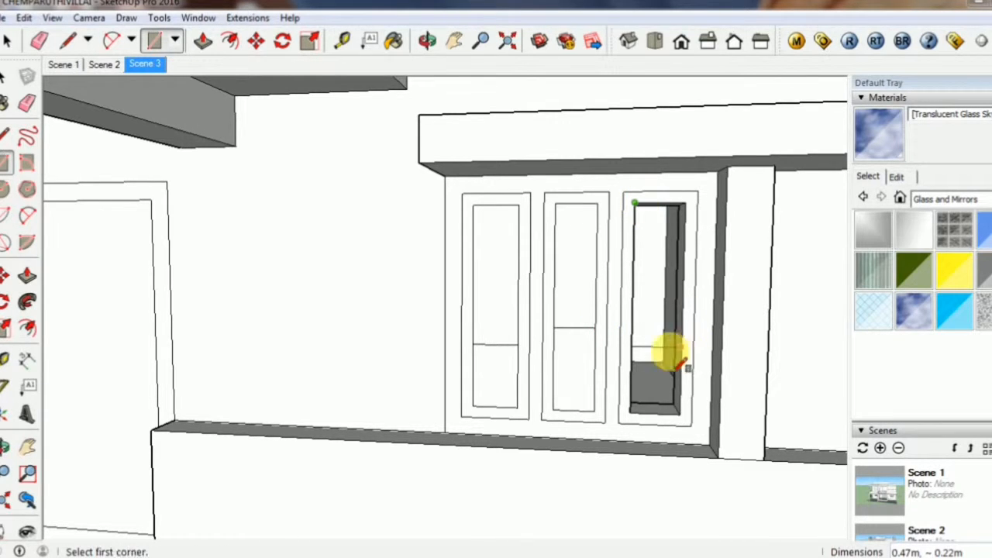
Erase the horizontal lines crossing the three panes of the right-hand upper-floor window.
click(39, 40)
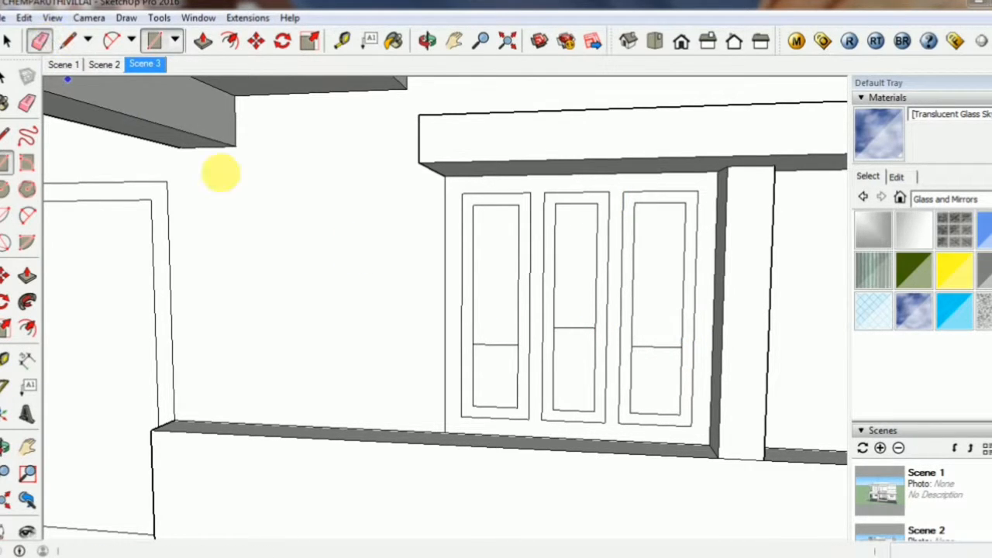
click(573, 331)
click(634, 348)
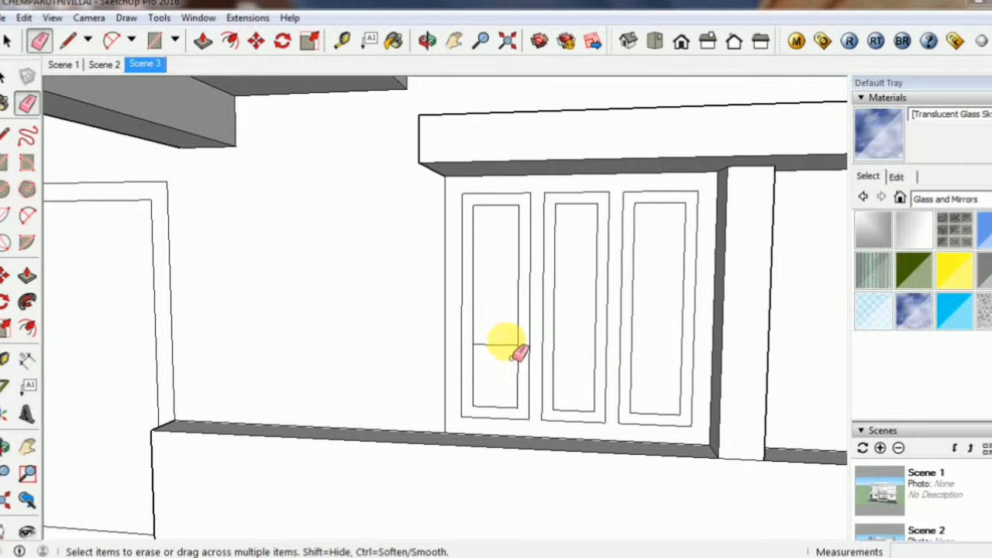
click(507, 343)
Paint the three panes of the right-hand upper-floor window with the Translucent Glass Sky material.
click(911, 316)
click(664, 337)
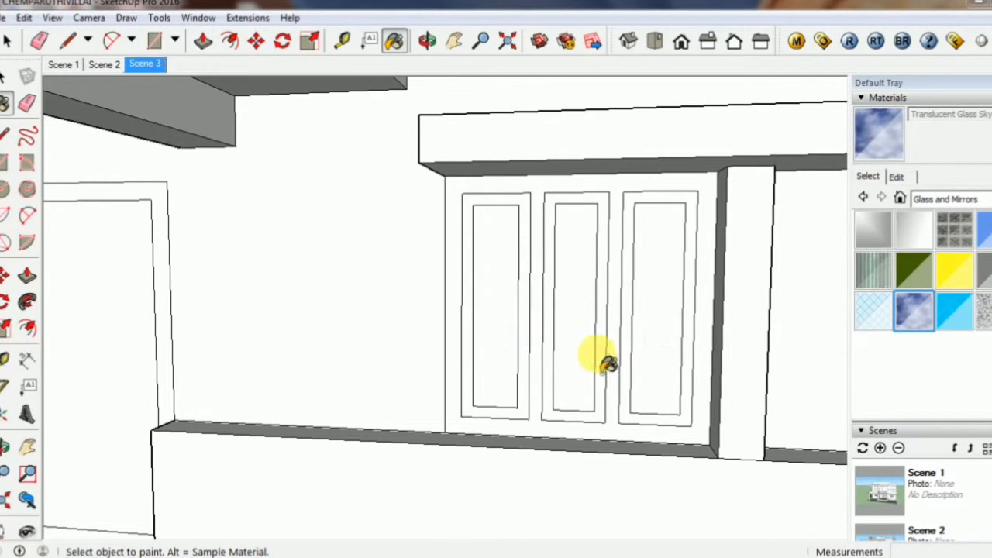
click(595, 366)
click(504, 354)
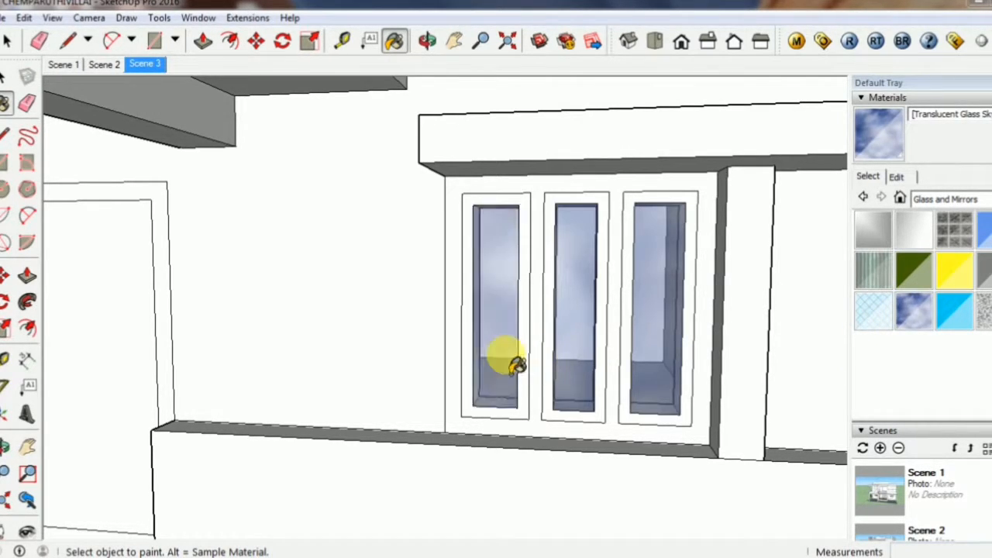
scroll(543, 343, down, 5)
scroll(349, 325, down, 8)
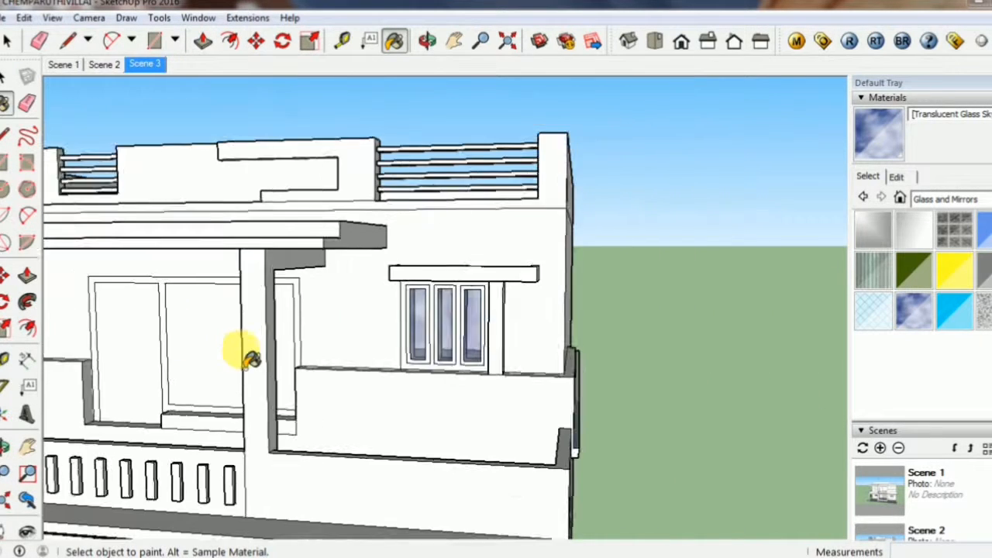
click(456, 43)
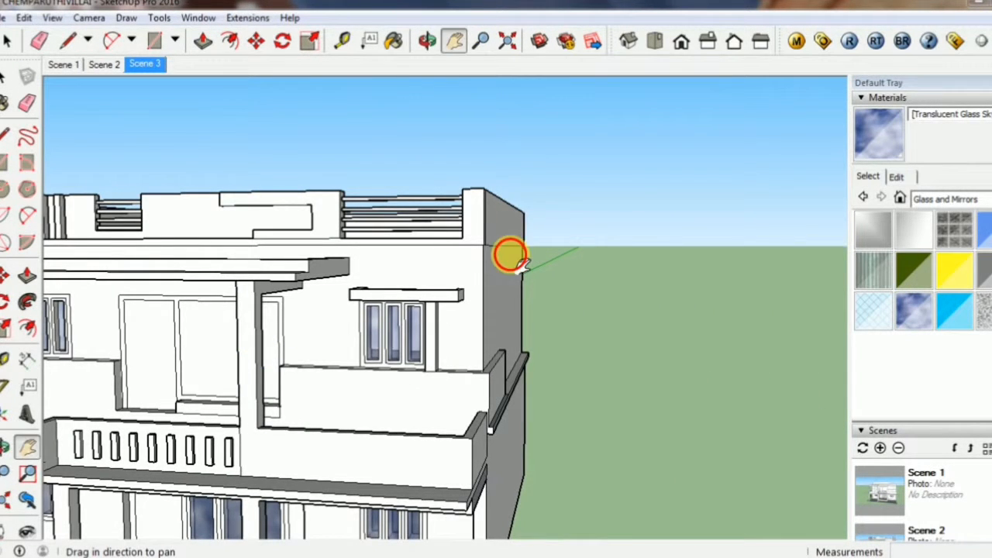
drag(510, 250, 878, 198)
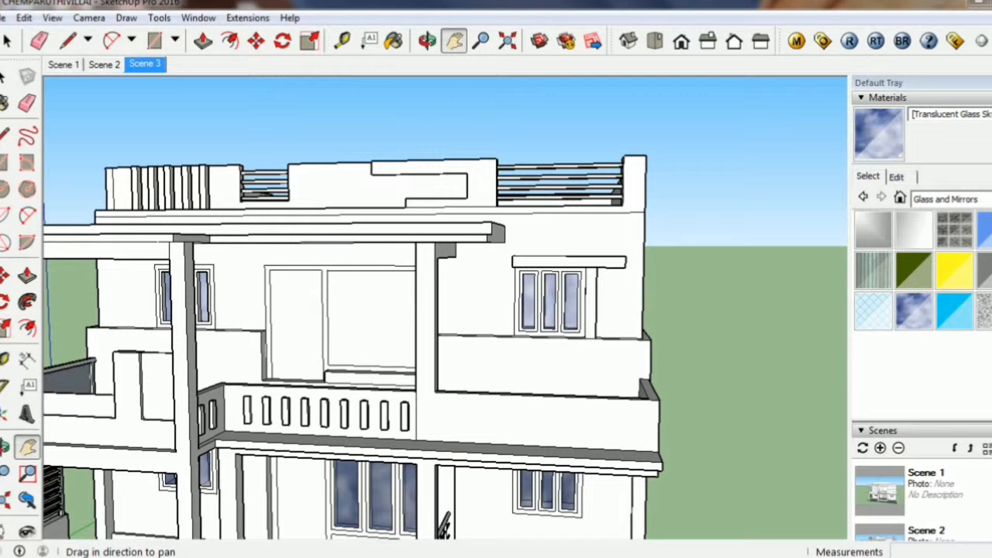